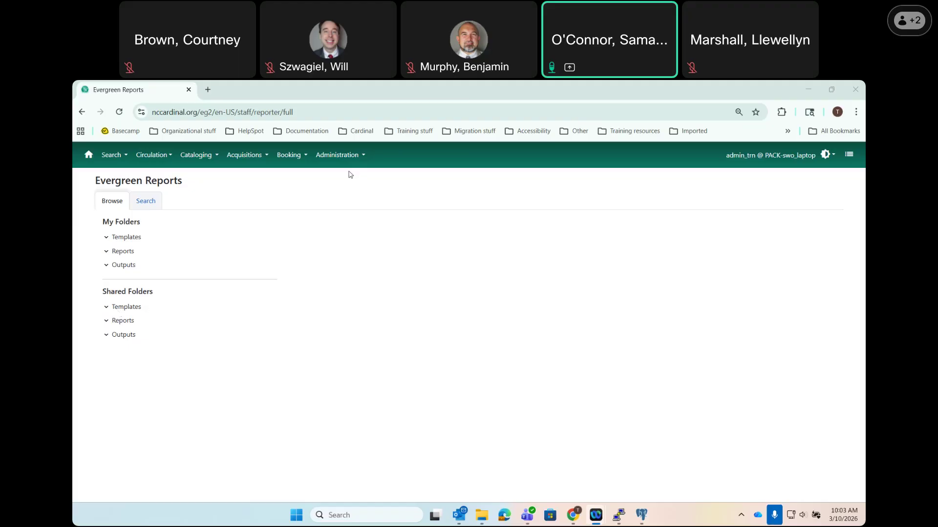
- Expand the shared Templates folders through admin and Centralized Report Templates to the subfolders of Circulation Templates
{"action": "left_click", "coordinate": [105, 307]}
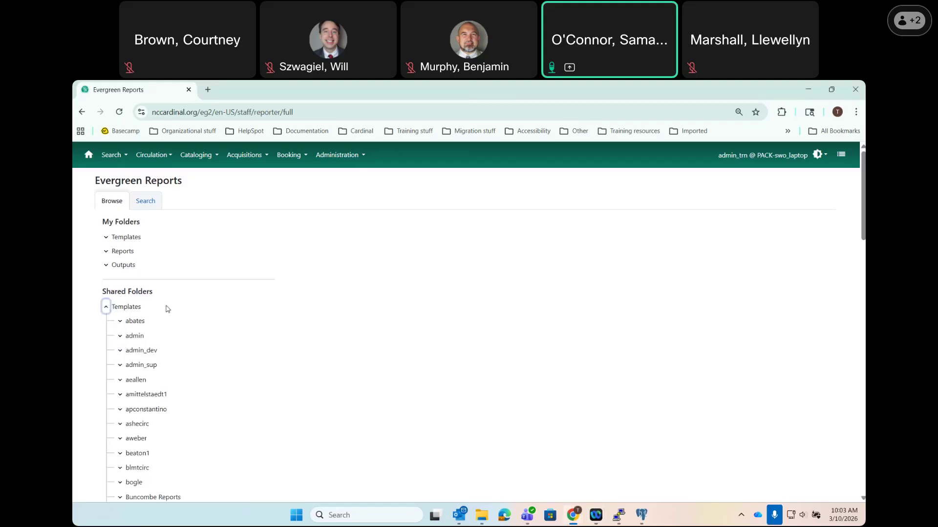
{"action": "left_click", "coordinate": [120, 337]}
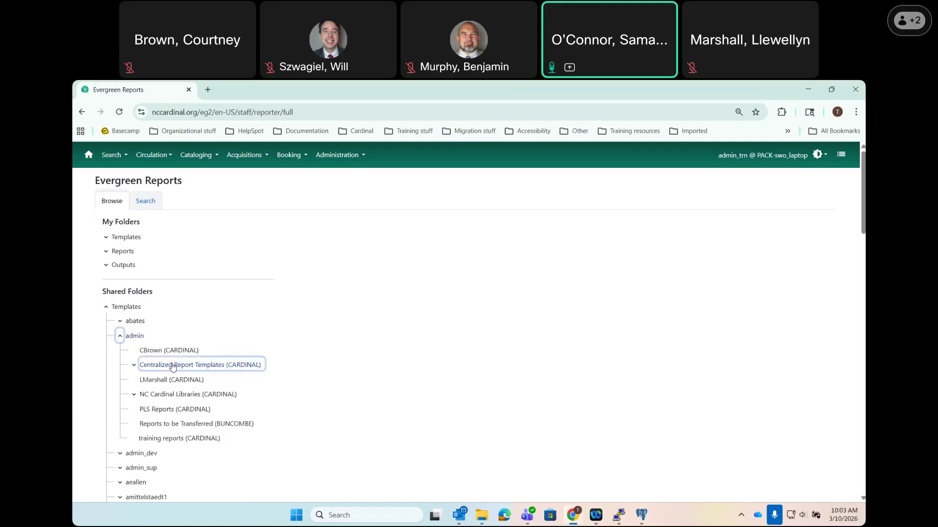
{"action": "left_click", "coordinate": [134, 366]}
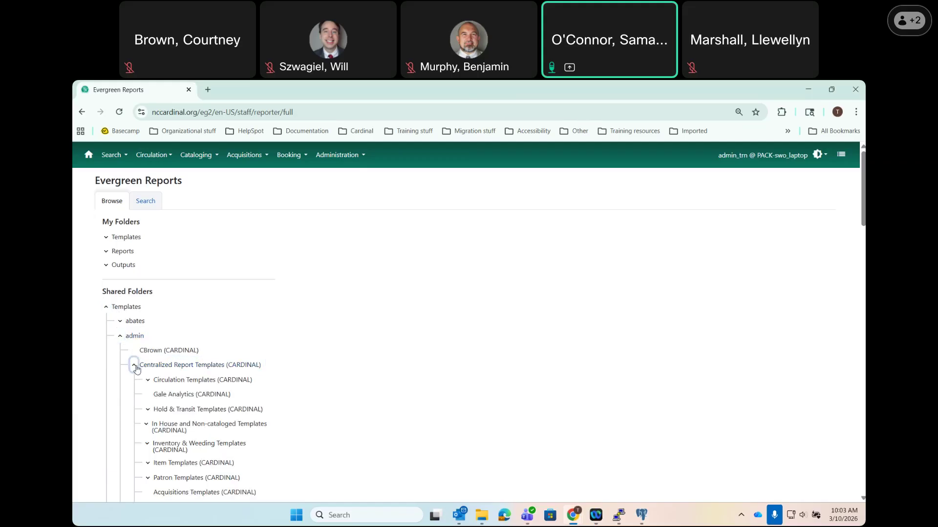
{"action": "scroll", "coordinate": [319, 376], "scroll_direction": "down", "scroll_amount": 1}
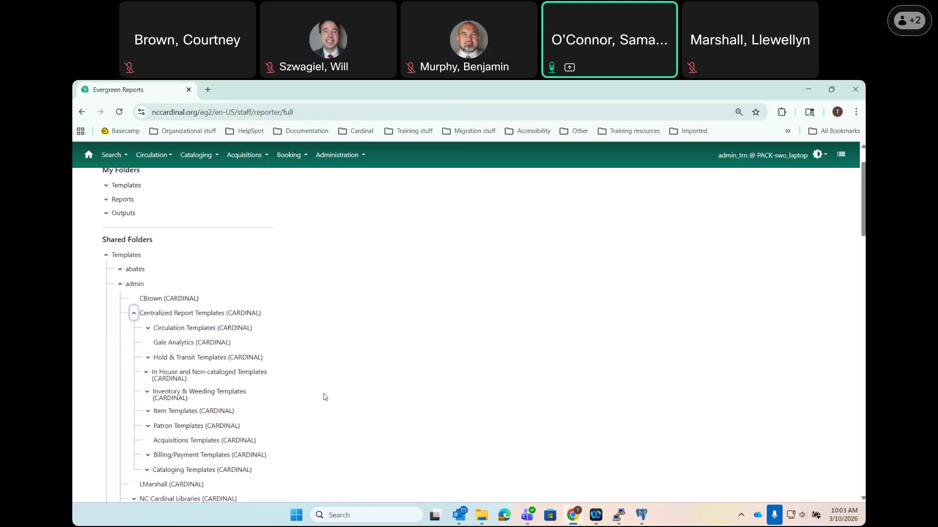
{"action": "left_click", "coordinate": [161, 330]}
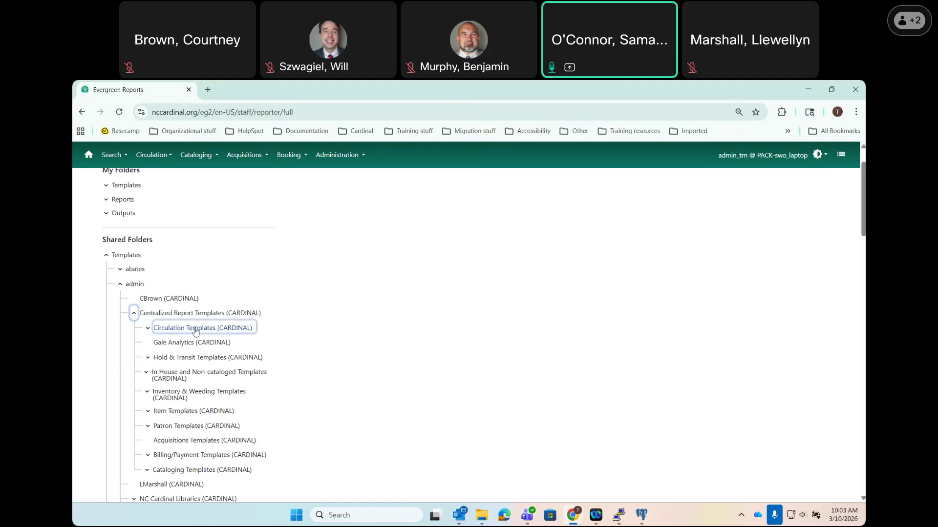
{"action": "left_click", "coordinate": [148, 328]}
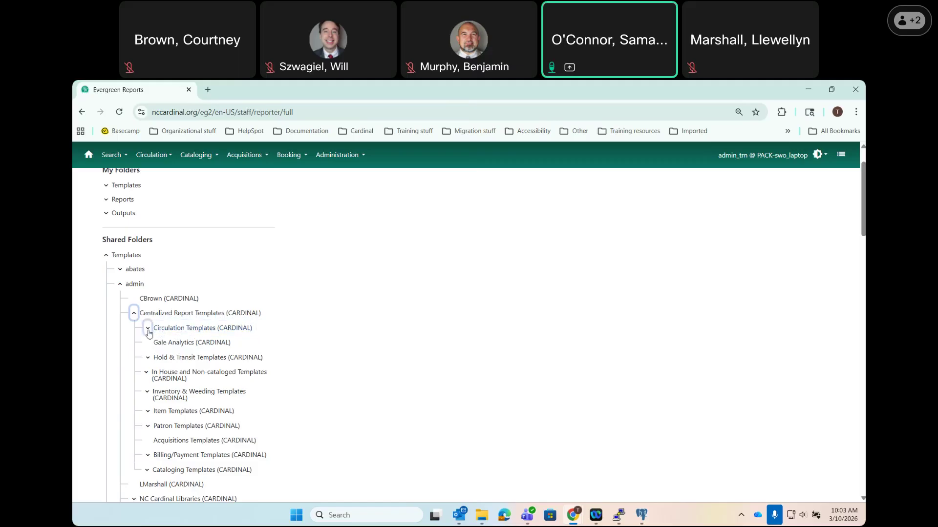
- Show the report templates in the Counts (CARDINAL) folder under Circulation Templates
{"action": "left_click", "coordinate": [177, 344]}
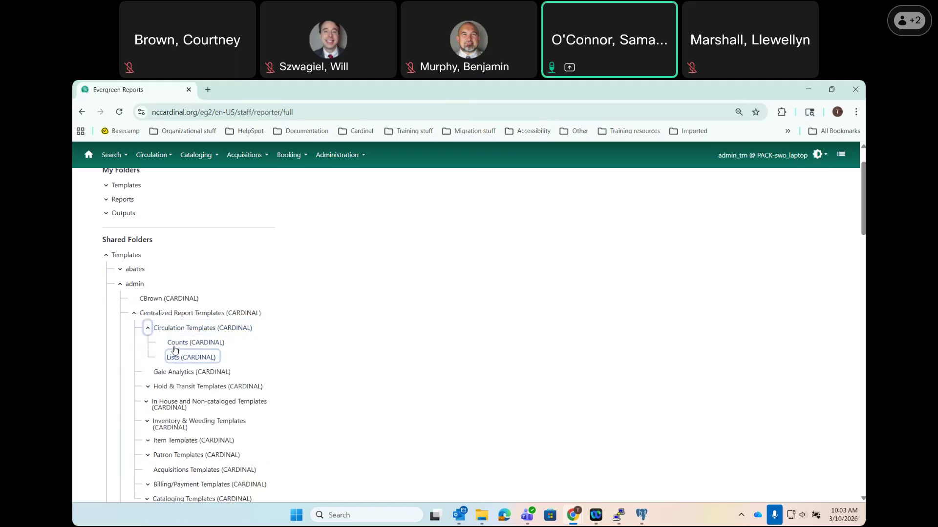
{"action": "left_click", "coordinate": [175, 344]}
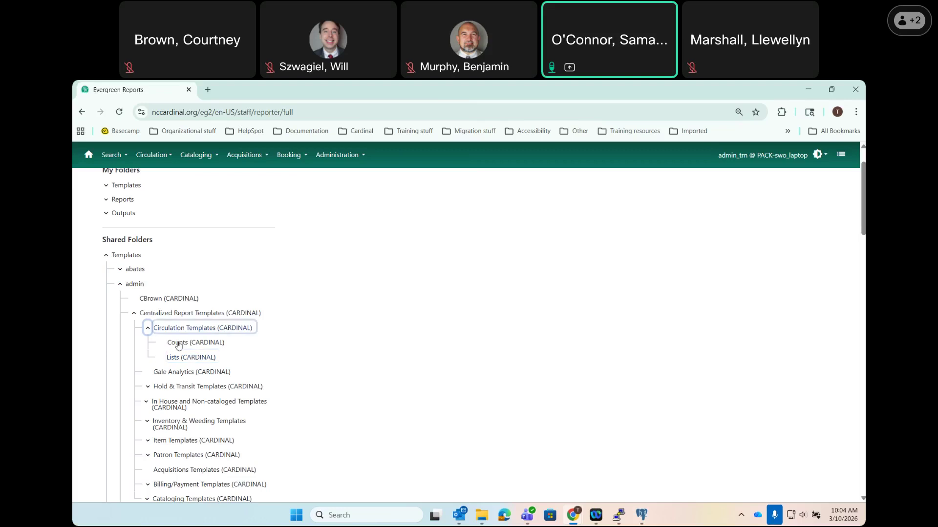
{"action": "left_click", "coordinate": [178, 344]}
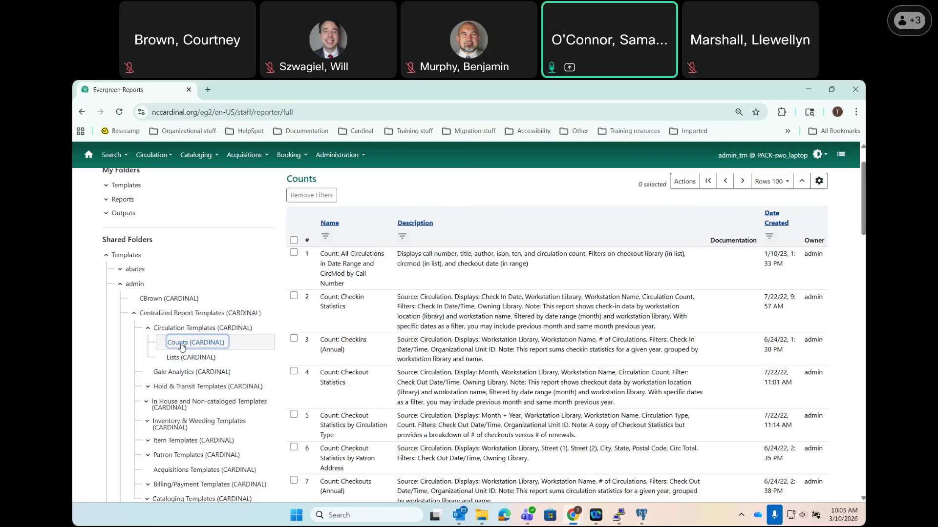
- Open the Lists (CARDINAL) folder under Circulation Templates and look through its report templates
{"action": "left_click", "coordinate": [178, 358]}
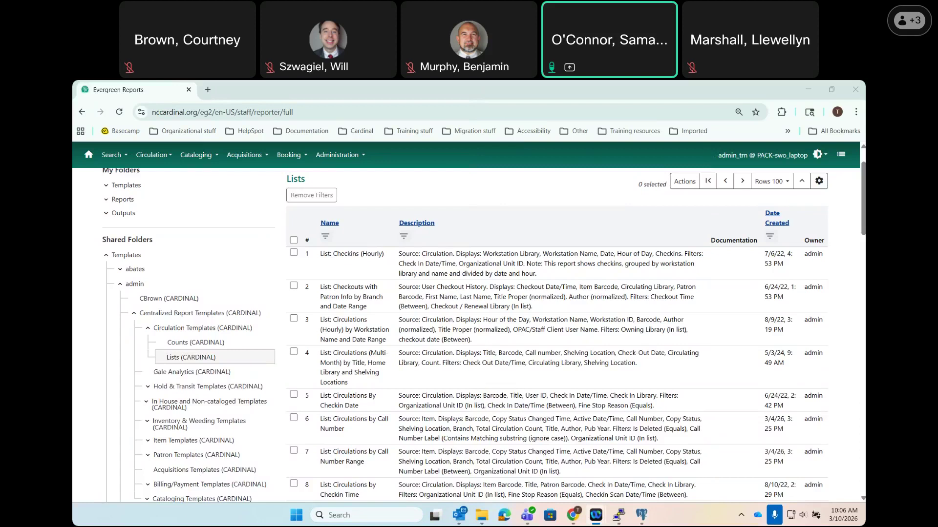
{"action": "left_click", "coordinate": [186, 360]}
{"action": "left_click", "coordinate": [146, 314]}
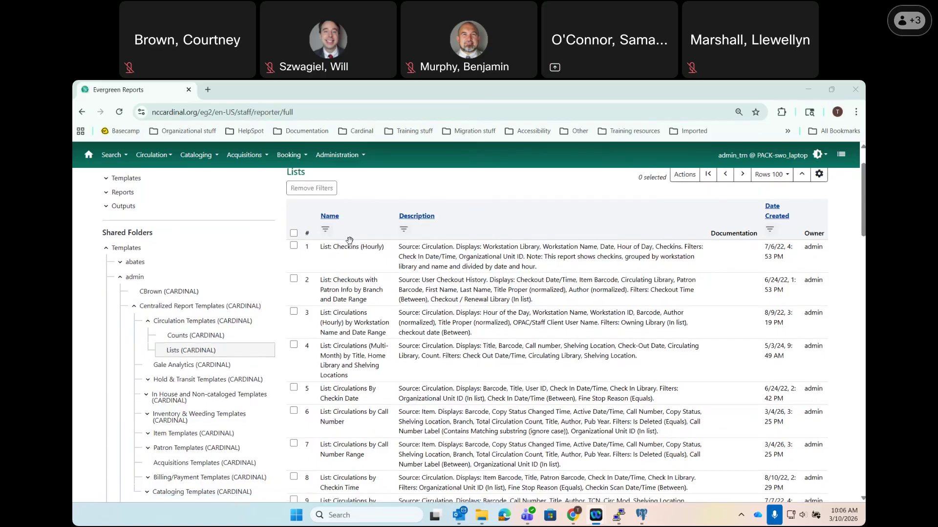
{"action": "scroll", "coordinate": [350, 240], "scroll_direction": "down", "scroll_amount": 3}
{"action": "scroll", "coordinate": [349, 240], "scroll_direction": "down", "scroll_amount": 2}
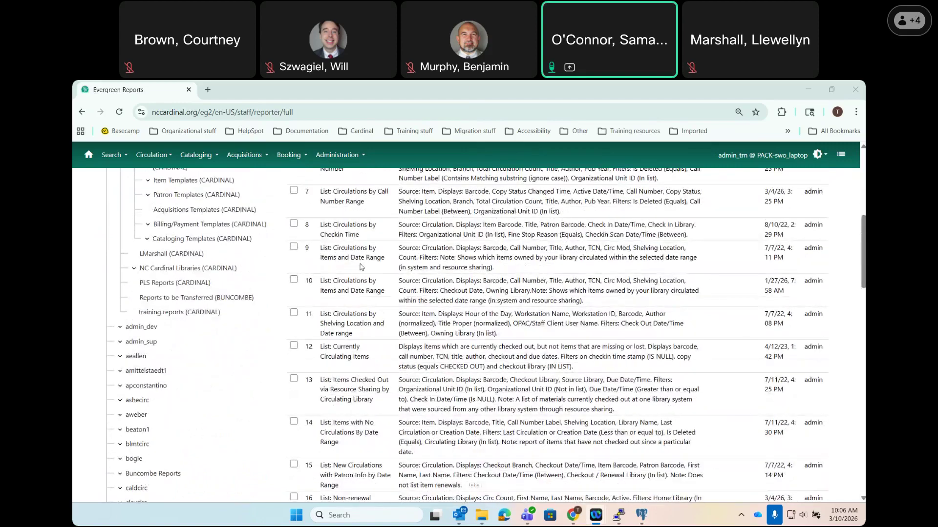
{"action": "scroll", "coordinate": [479, 368], "scroll_direction": "down", "scroll_amount": 5}
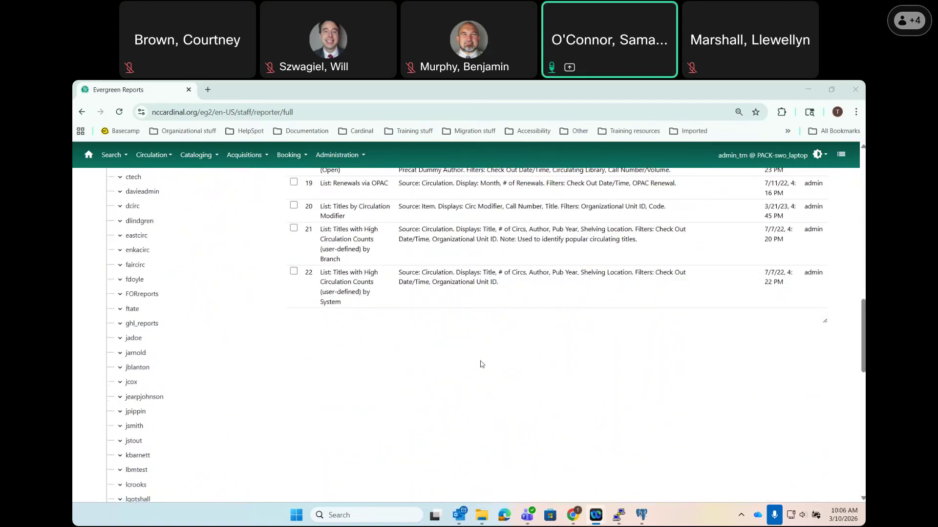
{"action": "scroll", "coordinate": [479, 358], "scroll_direction": "up", "scroll_amount": 8}
{"action": "scroll", "coordinate": [479, 355], "scroll_direction": "up", "scroll_amount": 3}
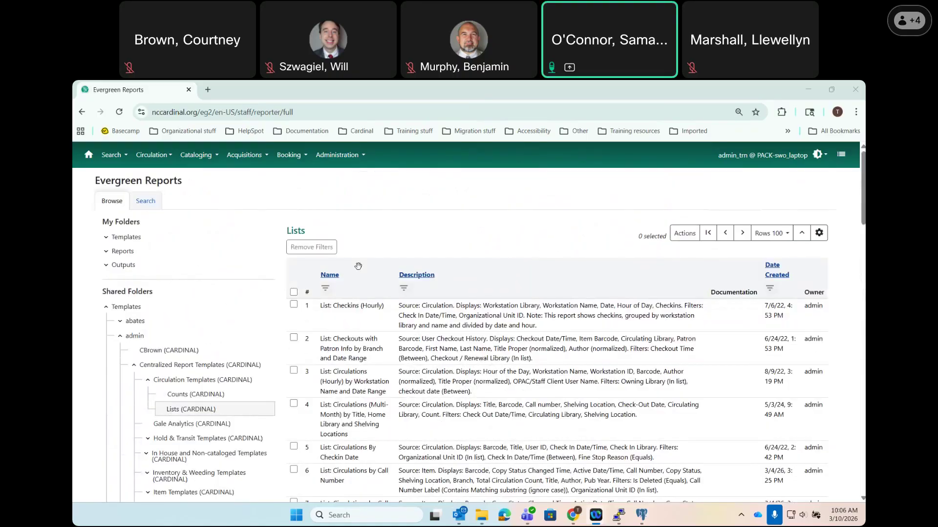
- Filter the list templates to those whose description contains "Barcode" and recheck the filter's settings
{"action": "left_click", "coordinate": [421, 278]}
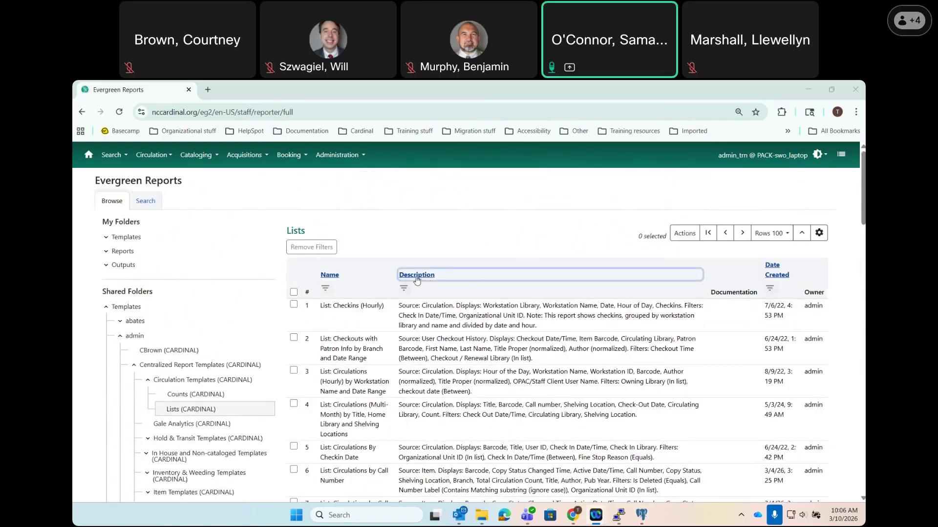
{"action": "left_click", "coordinate": [405, 288]}
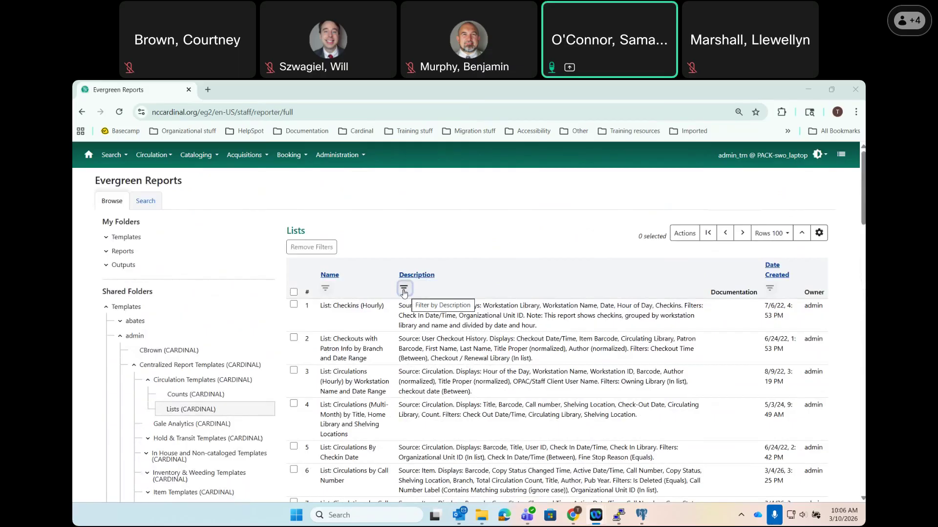
{"action": "left_click", "coordinate": [403, 290]}
{"action": "left_click", "coordinate": [436, 327]}
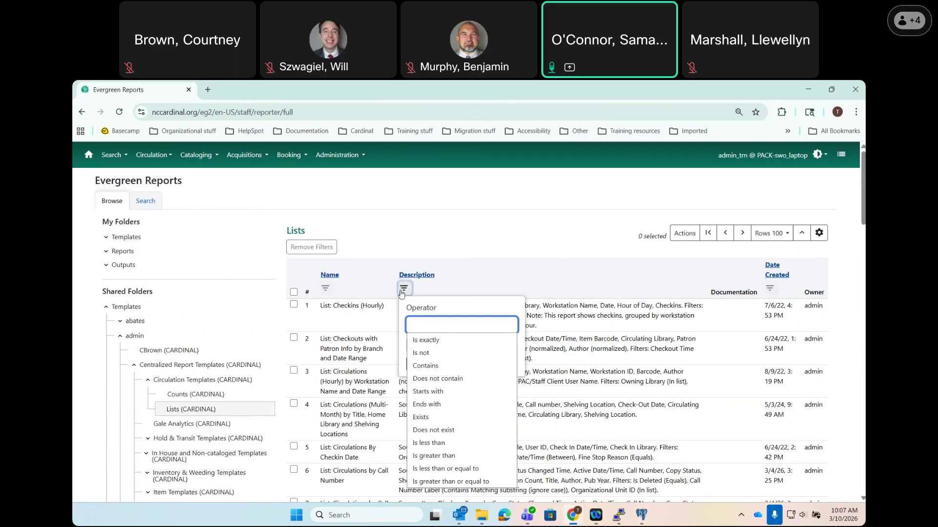
{"action": "left_click", "coordinate": [434, 366]}
{"action": "left_click", "coordinate": [434, 346]}
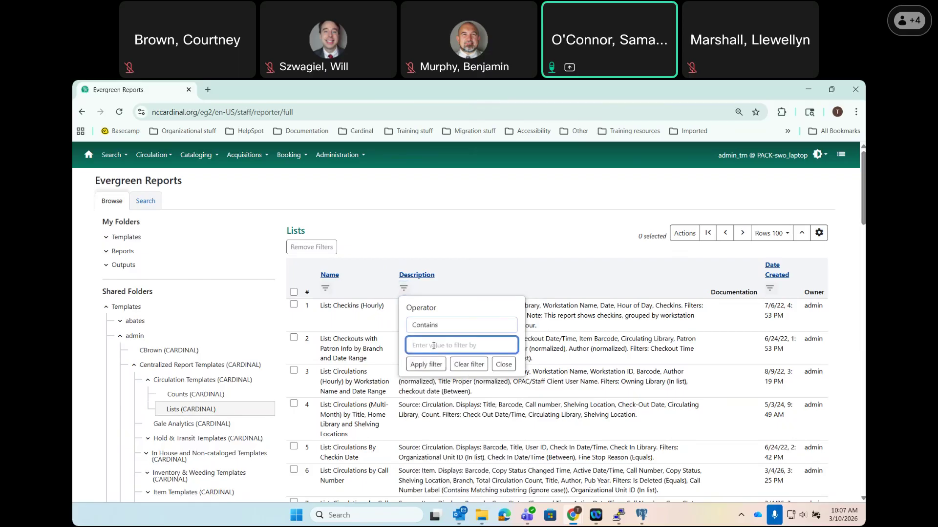
{"action": "type", "text": "Barcode"}
{"action": "left_click", "coordinate": [437, 367]}
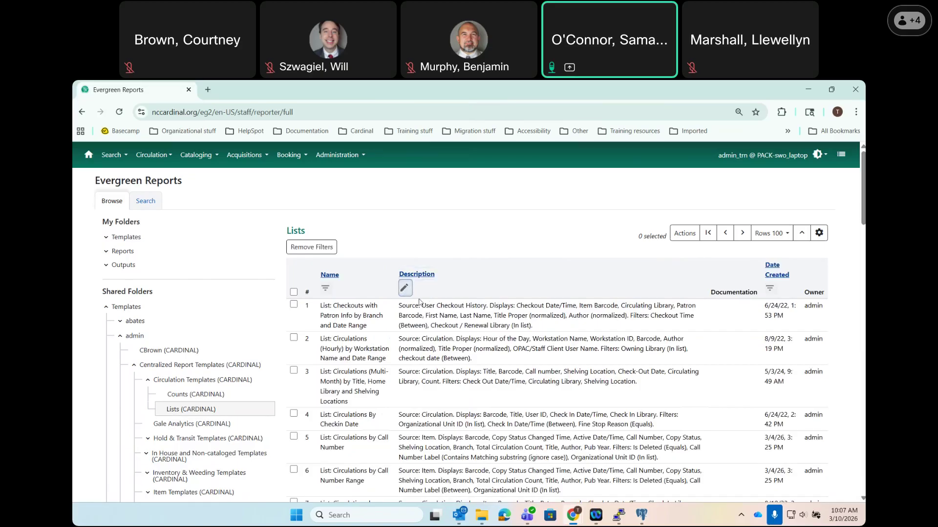
{"action": "left_click", "coordinate": [405, 288]}
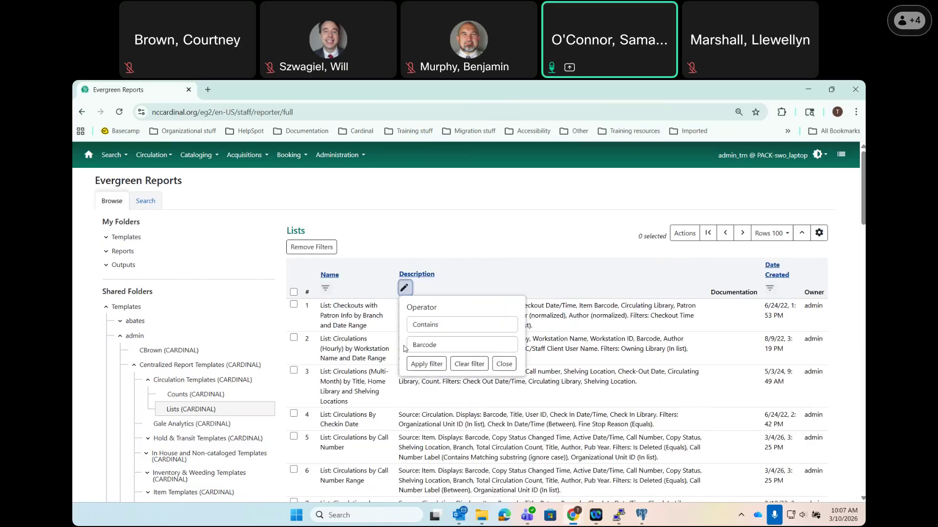
{"action": "left_click", "coordinate": [498, 367]}
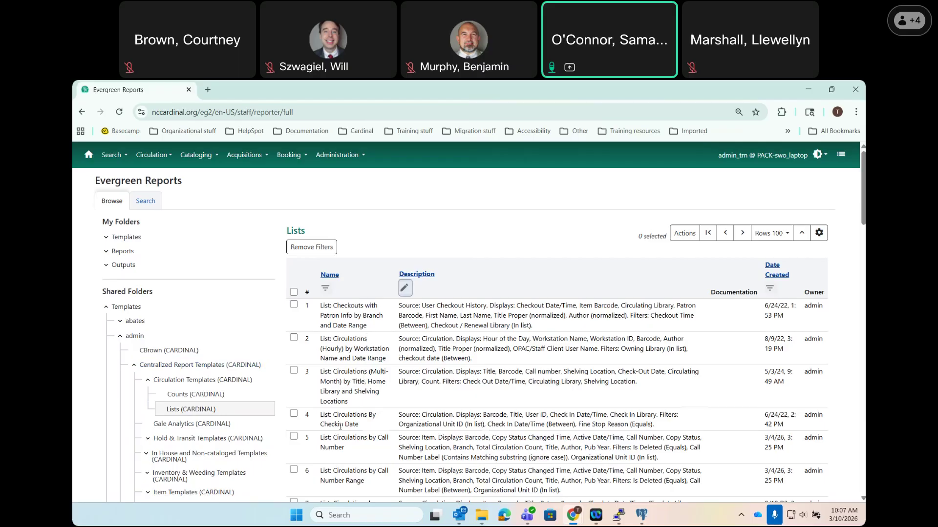
- Clone the "List: Circulations by Items and Date Range" template created on 7/7/22
{"action": "scroll", "coordinate": [340, 426], "scroll_direction": "down", "scroll_amount": 3}
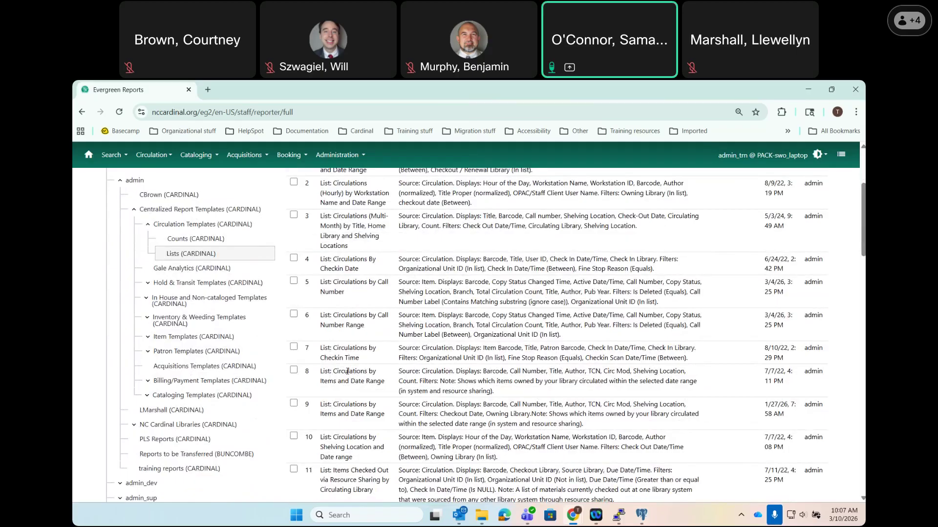
{"action": "left_click", "coordinate": [183, 226]}
{"action": "right_click", "coordinate": [351, 383]}
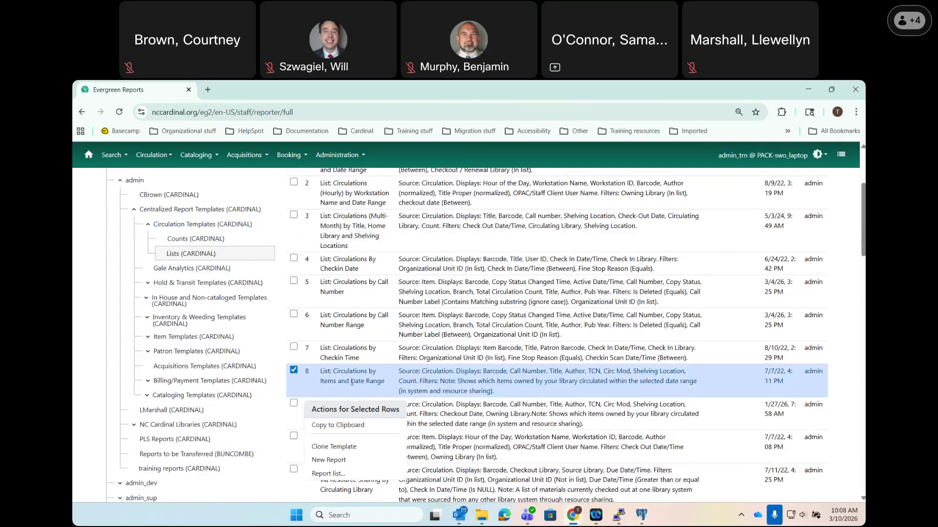
{"action": "left_click", "coordinate": [330, 448]}
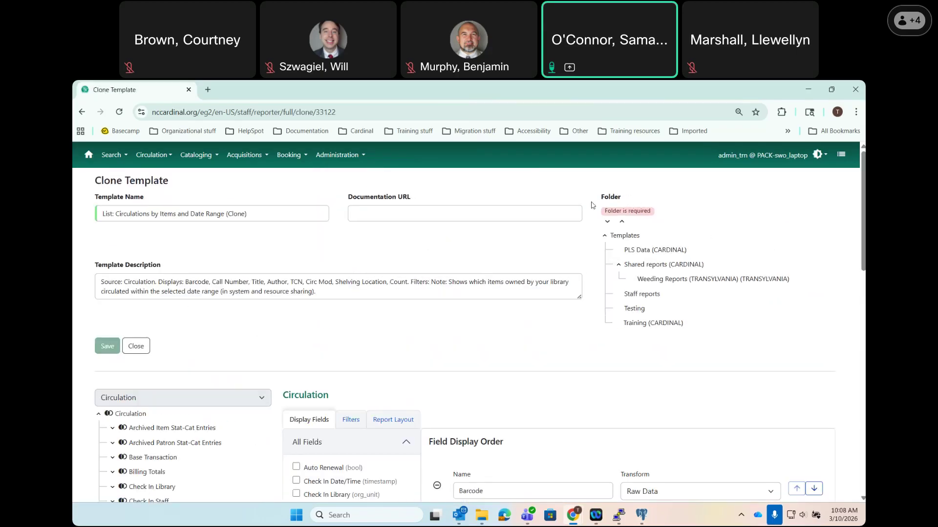
- Choose Training (CARDINAL) as the destination folder for the cloned template
{"action": "left_click", "coordinate": [637, 294]}
{"action": "left_click", "coordinate": [645, 325]}
{"action": "left_click", "coordinate": [643, 324]}
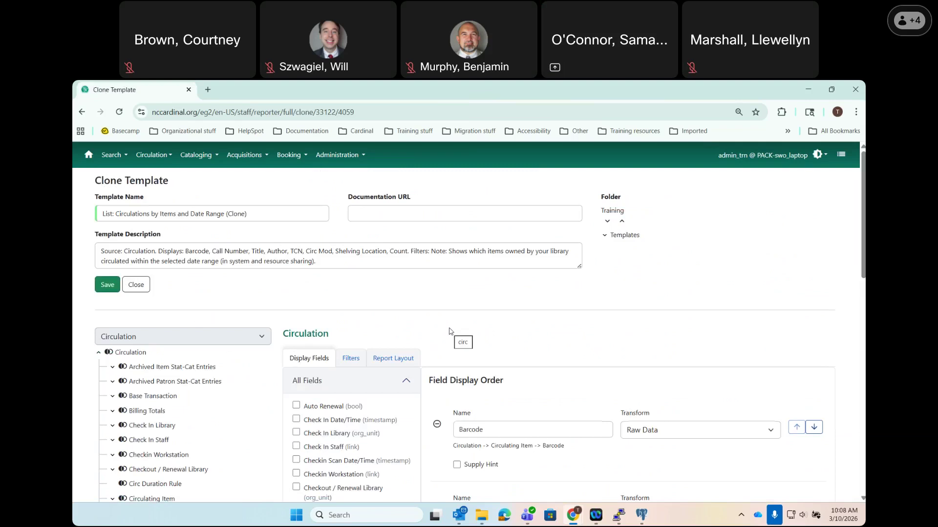
- Examine the cloned template's display fields, their order and their transforms
{"action": "scroll", "coordinate": [451, 332], "scroll_direction": "down", "scroll_amount": 2}
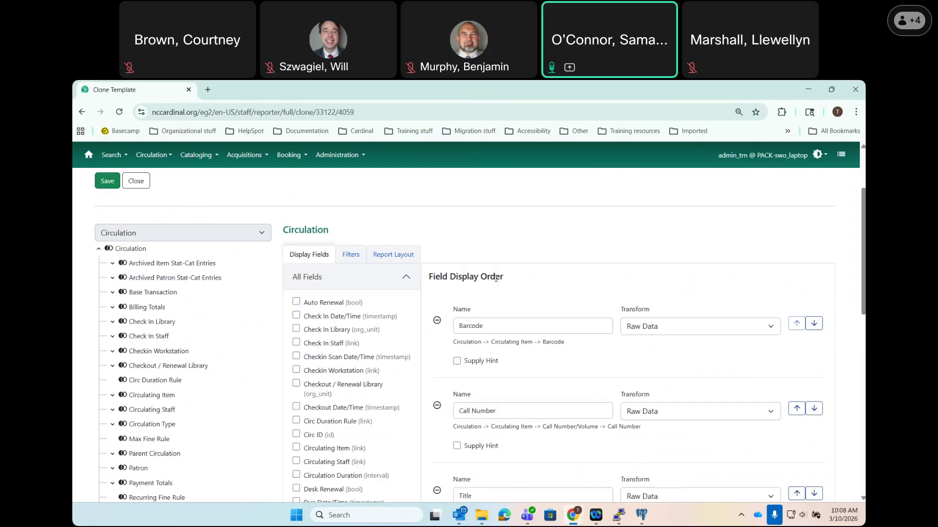
{"action": "scroll", "coordinate": [476, 333], "scroll_direction": "down", "scroll_amount": 4}
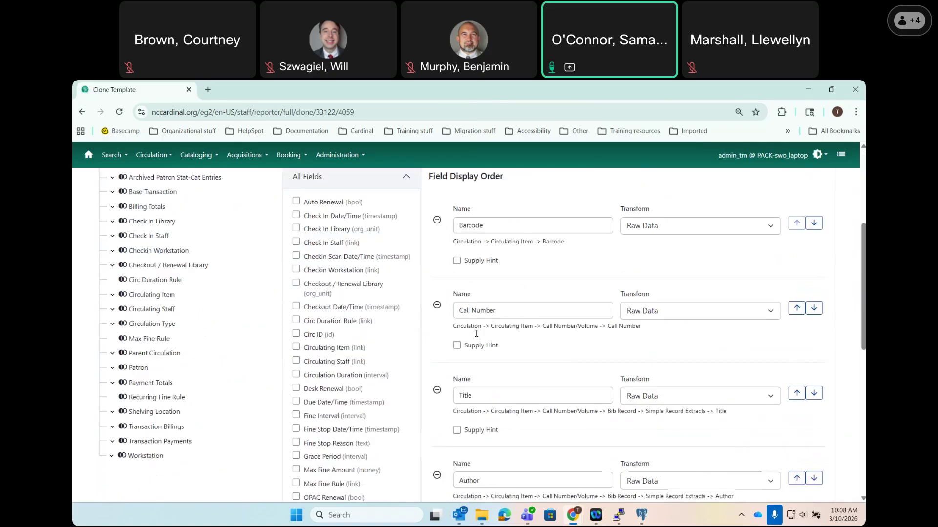
{"action": "scroll", "coordinate": [503, 389], "scroll_direction": "down", "scroll_amount": 2}
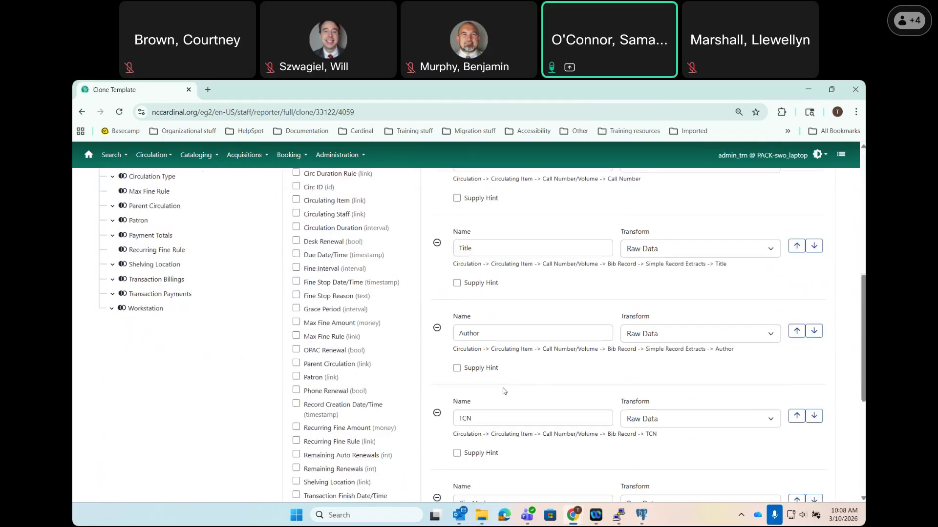
{"action": "scroll", "coordinate": [498, 349], "scroll_direction": "down", "scroll_amount": 2}
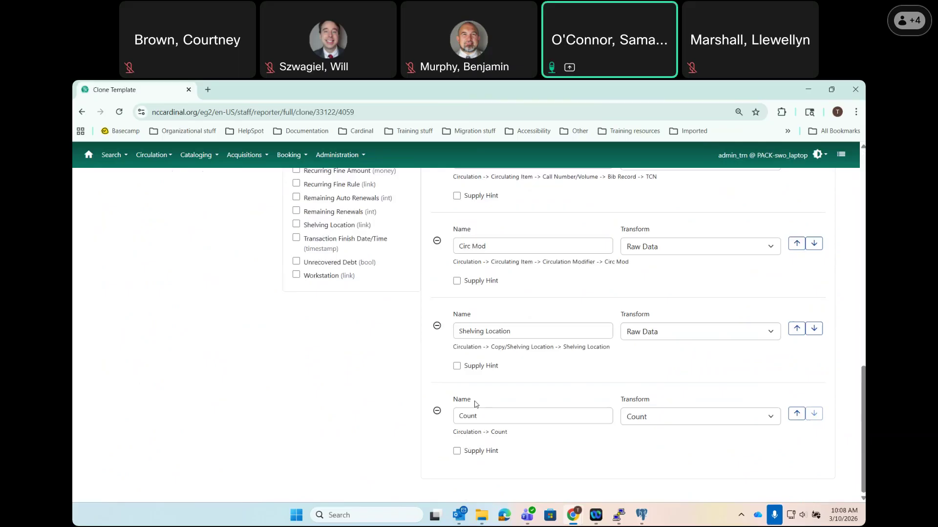
{"action": "scroll", "coordinate": [473, 404], "scroll_direction": "up", "scroll_amount": 8}
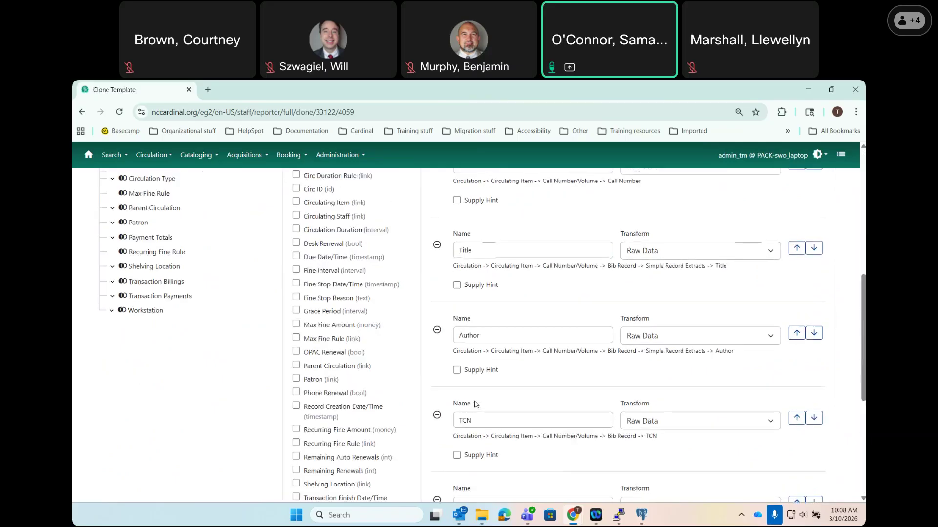
{"action": "scroll", "coordinate": [508, 284], "scroll_direction": "up", "scroll_amount": 2}
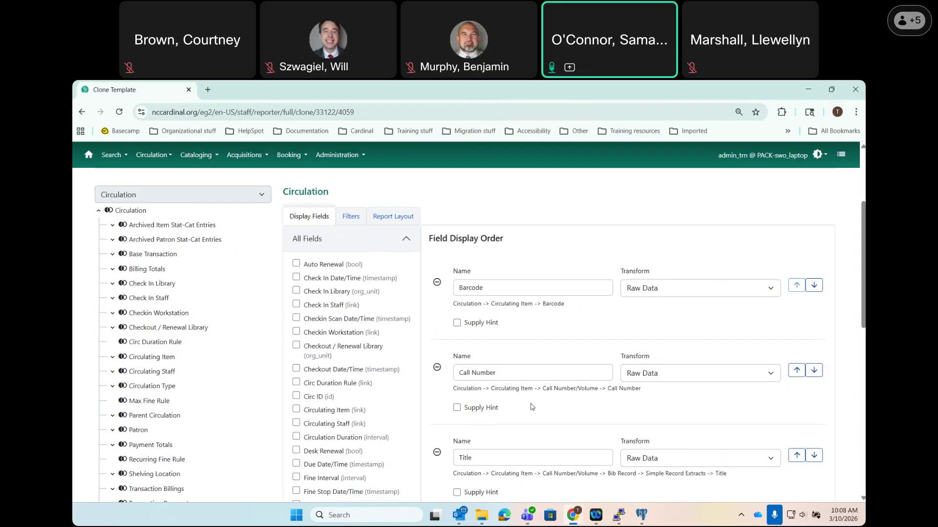
{"action": "scroll", "coordinate": [532, 398], "scroll_direction": "down", "scroll_amount": 5}
{"action": "scroll", "coordinate": [523, 391], "scroll_direction": "down", "scroll_amount": 4}
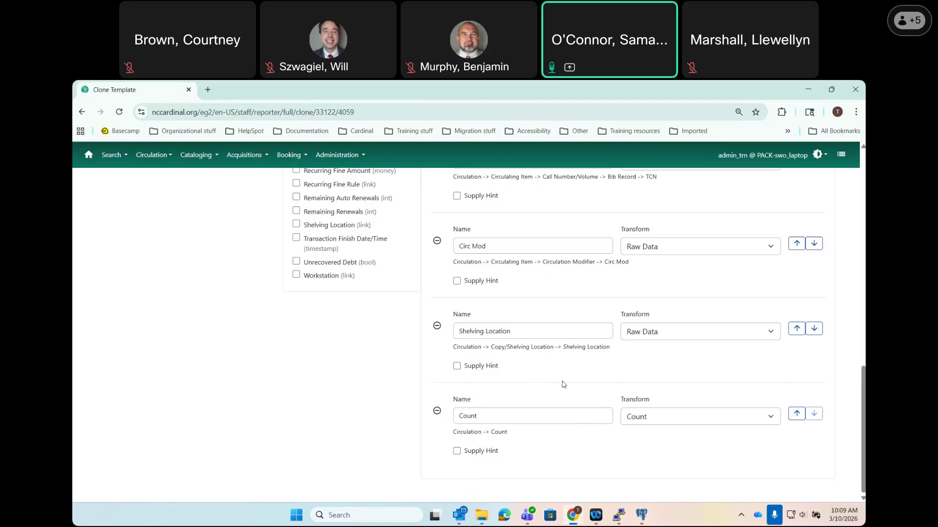
- Show the cloned template's report layout with its field display order and field sort order
{"action": "scroll", "coordinate": [563, 385], "scroll_direction": "up", "scroll_amount": 15}
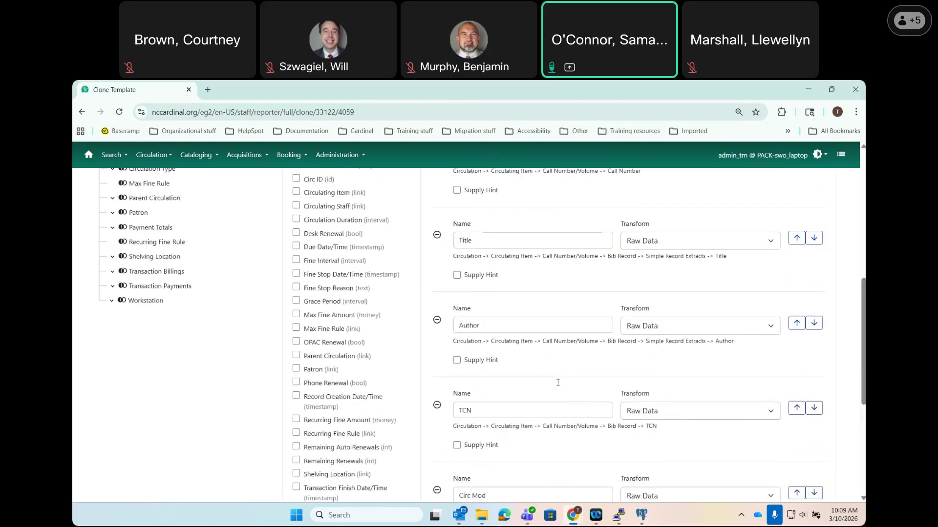
{"action": "scroll", "coordinate": [554, 386], "scroll_direction": "up", "scroll_amount": 1}
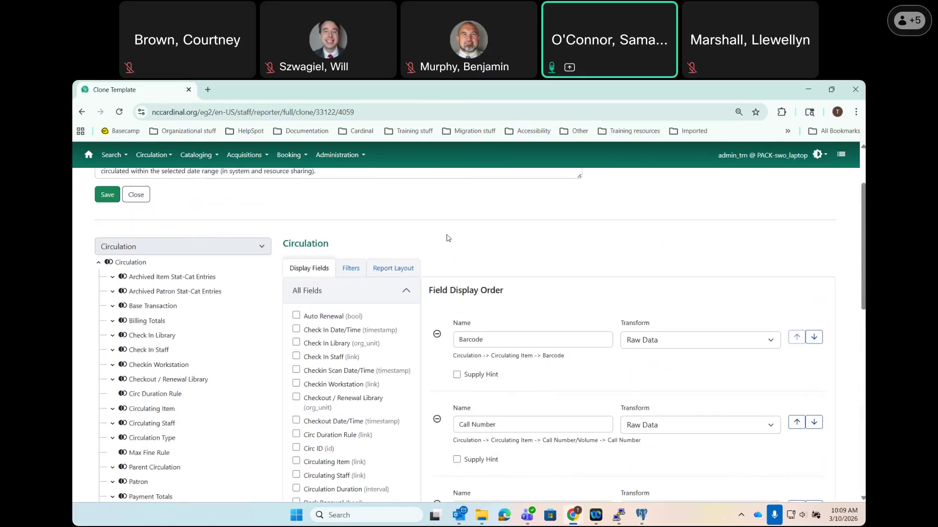
{"action": "left_click", "coordinate": [402, 268]}
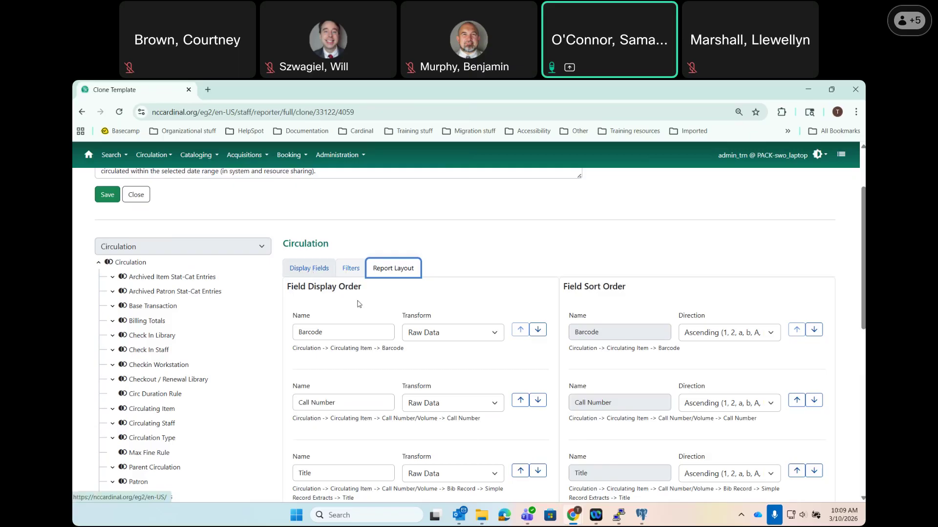
- Move Call Number above Barcode to first place in the field display order
{"action": "scroll", "coordinate": [307, 294], "scroll_direction": "down", "scroll_amount": 1}
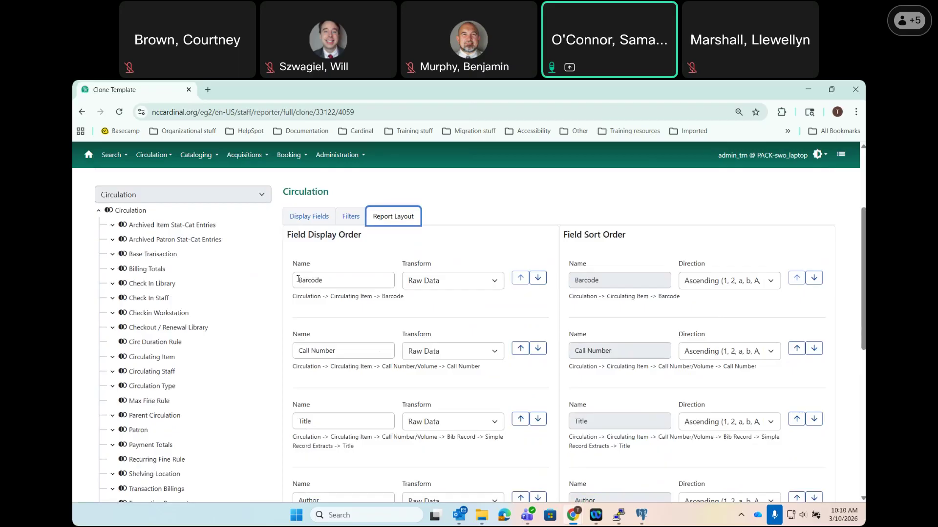
{"action": "left_click", "coordinate": [519, 350]}
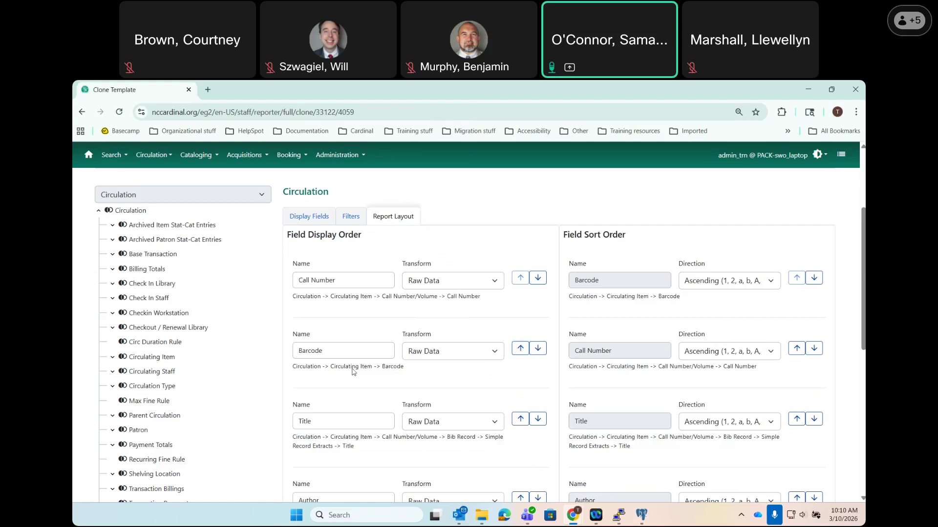
- Move Shelving Location up to second place in the field display order, directly below Call Number, and dismiss the e-mail notification
{"action": "scroll", "coordinate": [362, 373], "scroll_direction": "down", "scroll_amount": 3}
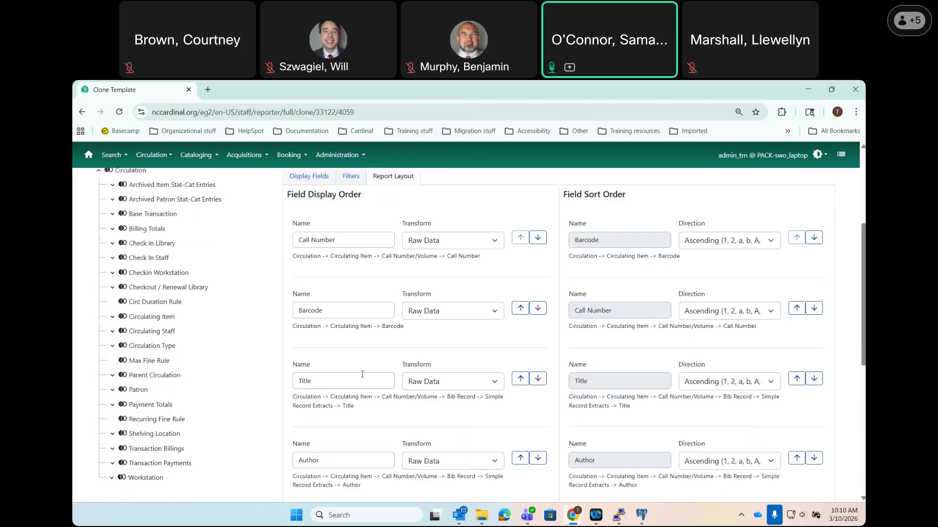
{"action": "scroll", "coordinate": [380, 418], "scroll_direction": "down", "scroll_amount": 2}
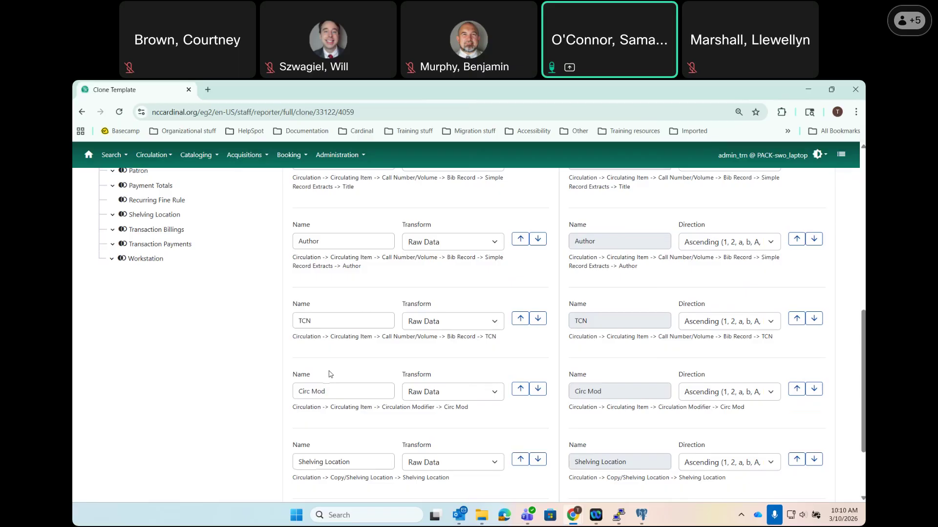
{"action": "scroll", "coordinate": [337, 381], "scroll_direction": "down", "scroll_amount": 1}
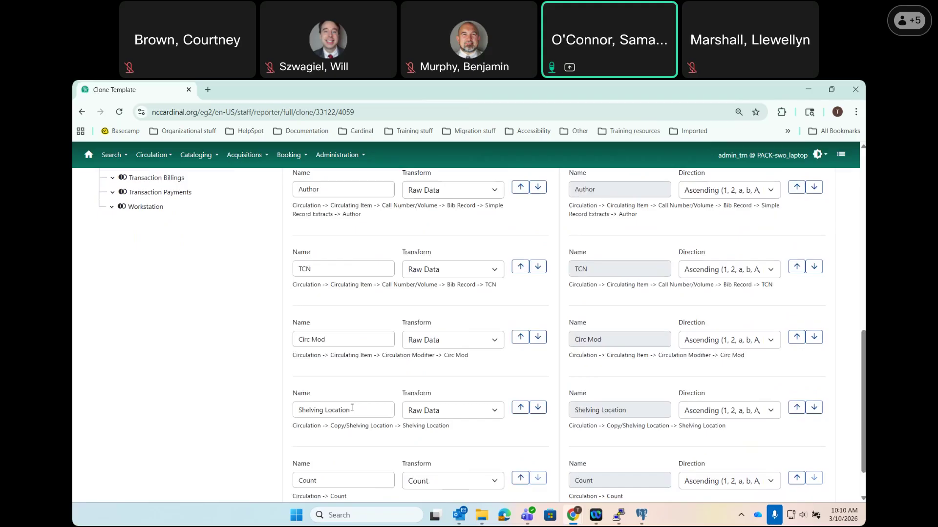
{"action": "left_click", "coordinate": [520, 407]}
{"action": "left_click", "coordinate": [520, 337]}
{"action": "scroll", "coordinate": [520, 342], "scroll_direction": "up", "scroll_amount": 2}
{"action": "left_click", "coordinate": [520, 370]}
{"action": "scroll", "coordinate": [521, 357], "scroll_direction": "up", "scroll_amount": 2}
{"action": "left_click", "coordinate": [520, 341]}
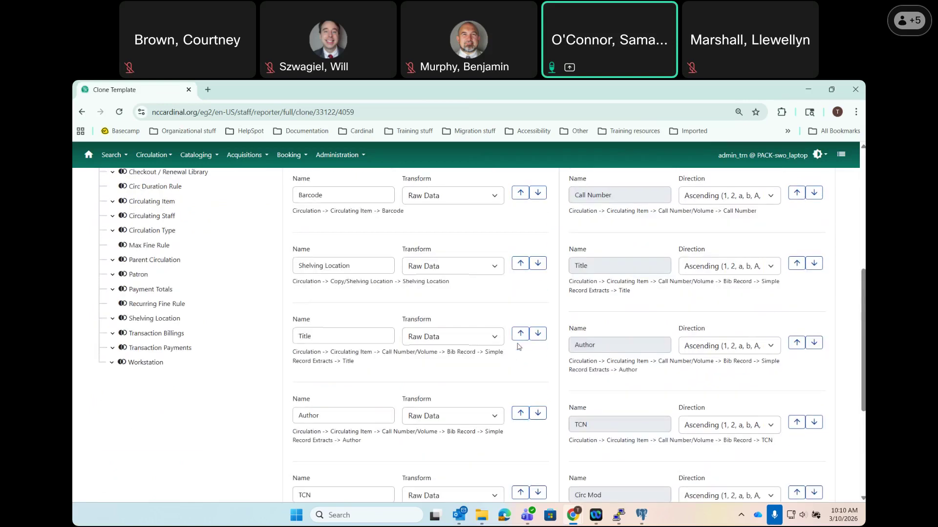
{"action": "scroll", "coordinate": [521, 352], "scroll_direction": "up", "scroll_amount": 1}
{"action": "left_click", "coordinate": [520, 369]}
{"action": "left_click", "coordinate": [521, 369]}
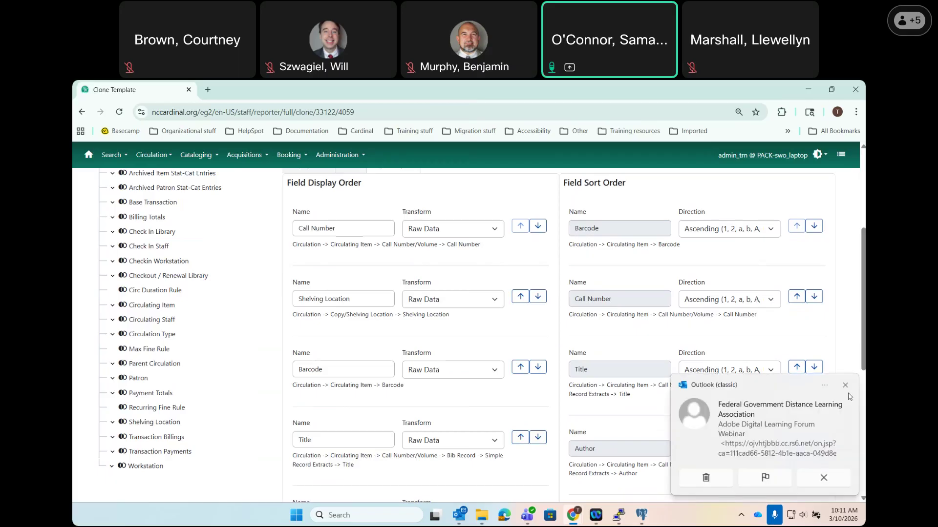
{"action": "left_click", "coordinate": [859, 385]}
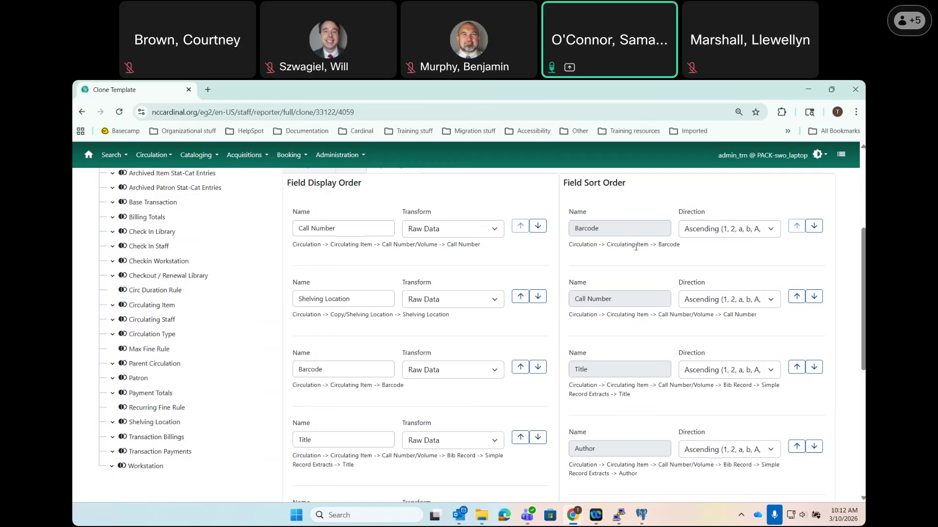
- Move Shelving Location up to first place in the field sort order
{"action": "scroll", "coordinate": [662, 307], "scroll_direction": "down", "scroll_amount": 6}
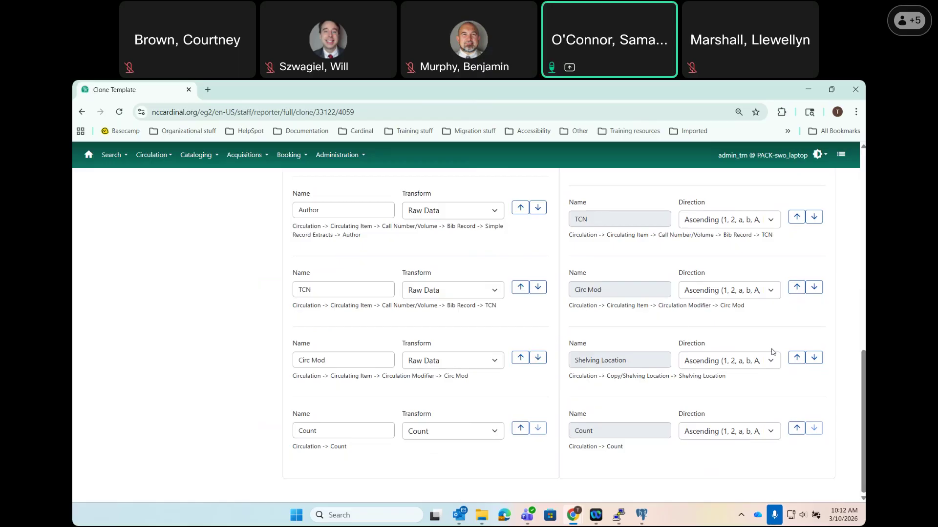
{"action": "left_click", "coordinate": [796, 357]}
{"action": "left_click", "coordinate": [790, 290]}
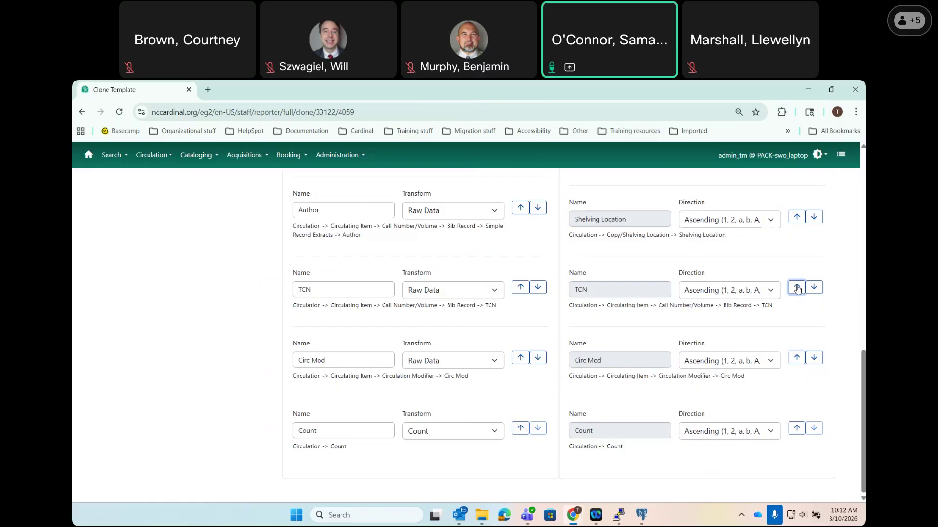
{"action": "scroll", "coordinate": [794, 302], "scroll_direction": "up", "scroll_amount": 2}
{"action": "left_click", "coordinate": [797, 313]}
{"action": "scroll", "coordinate": [798, 323], "scroll_direction": "up", "scroll_amount": 2}
{"action": "left_click", "coordinate": [796, 329]}
{"action": "scroll", "coordinate": [798, 336], "scroll_direction": "up", "scroll_amount": 2}
{"action": "left_click", "coordinate": [796, 370]}
{"action": "left_click", "coordinate": [797, 299]}
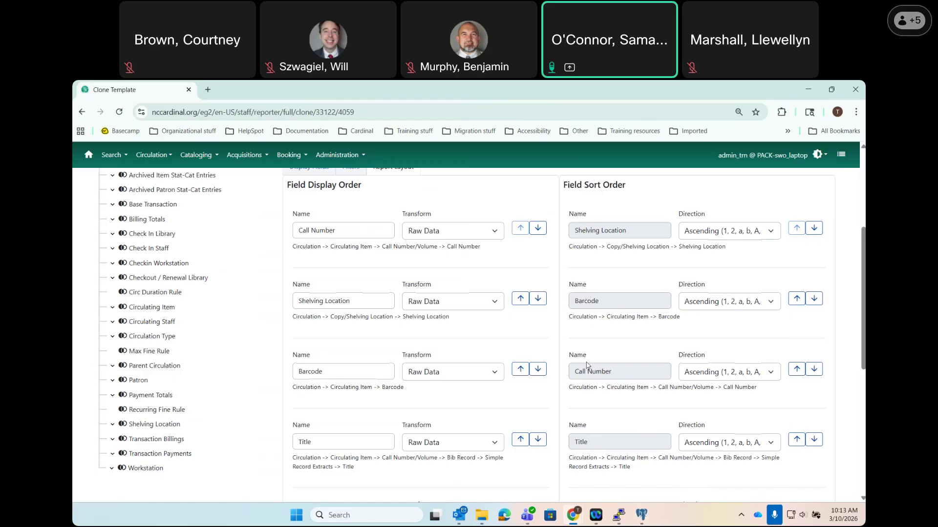
- Move Call Number to second place and Author to third place in the field sort order
{"action": "left_click", "coordinate": [796, 372]}
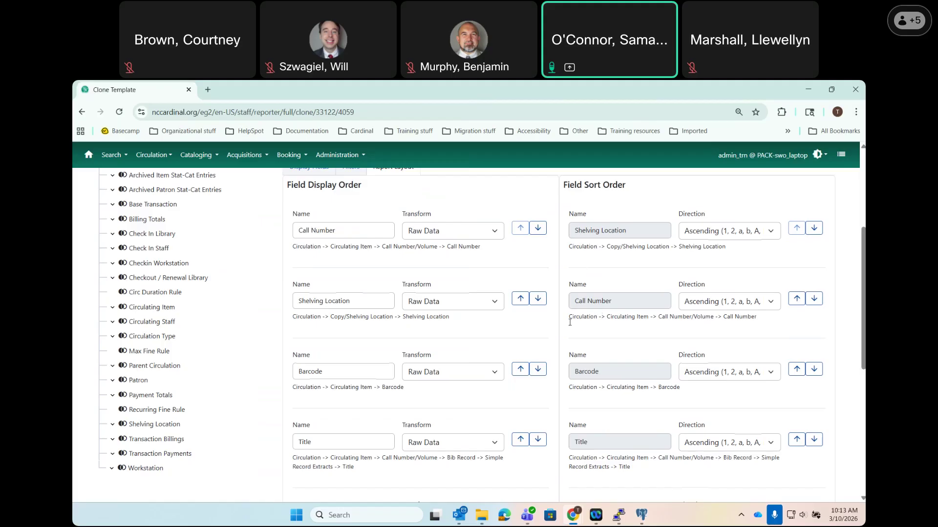
{"action": "scroll", "coordinate": [691, 459], "scroll_direction": "down", "scroll_amount": 1}
{"action": "left_click", "coordinate": [796, 467]}
{"action": "left_click", "coordinate": [797, 387]}
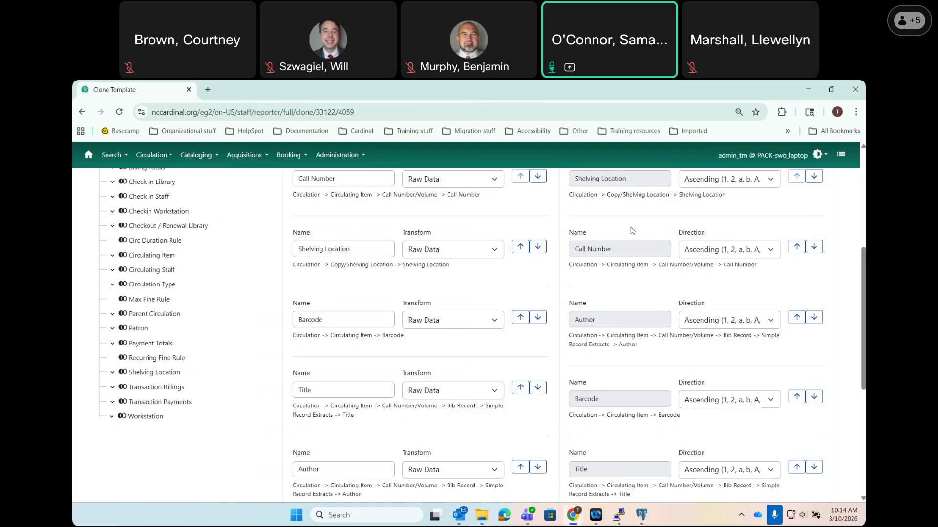
{"action": "scroll", "coordinate": [643, 242], "scroll_direction": "up", "scroll_amount": 1}
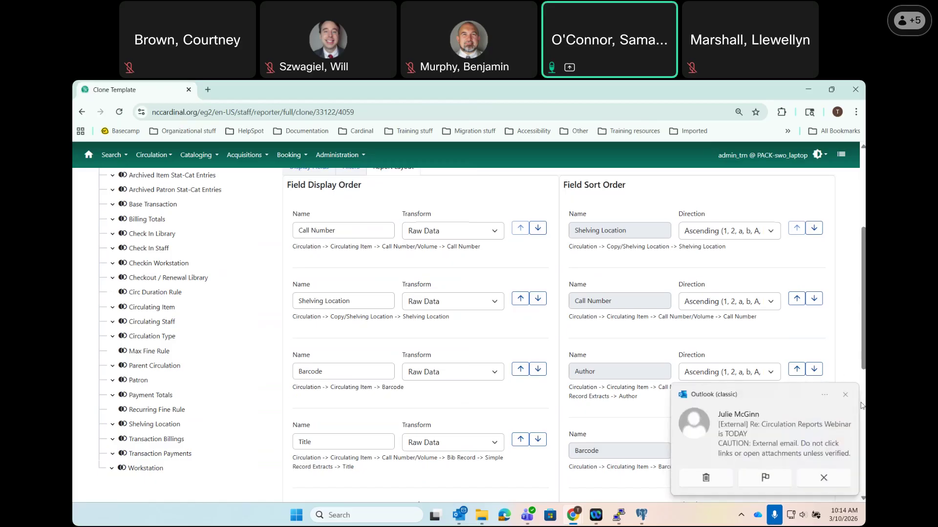
{"action": "left_click", "coordinate": [847, 397]}
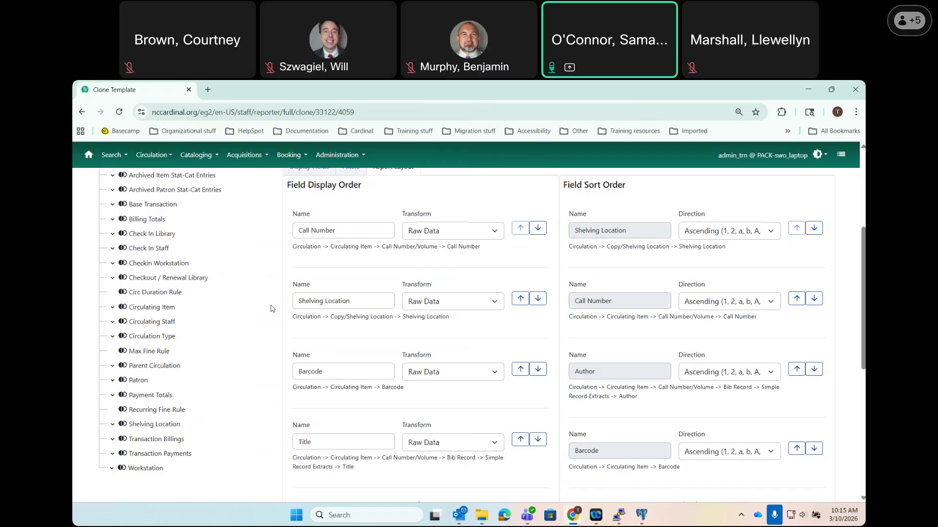
- Review the template's display fields and its filter fields with their transforms and operators
{"action": "scroll", "coordinate": [276, 309], "scroll_direction": "up", "scroll_amount": 1}
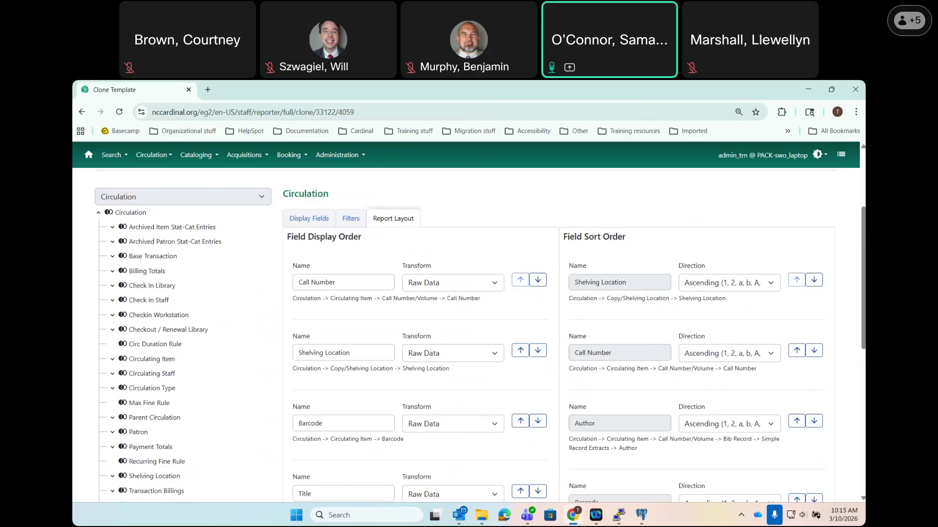
{"action": "left_click", "coordinate": [305, 219]}
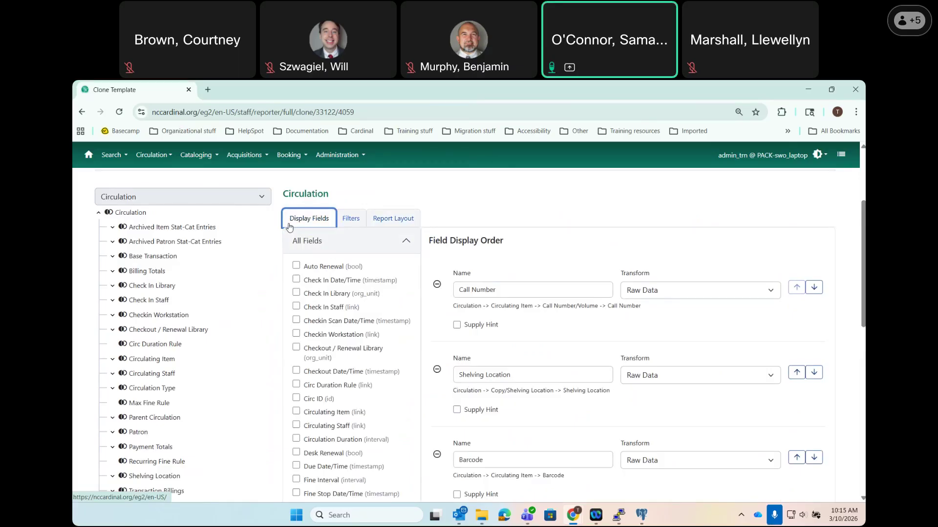
{"action": "left_click", "coordinate": [350, 221]}
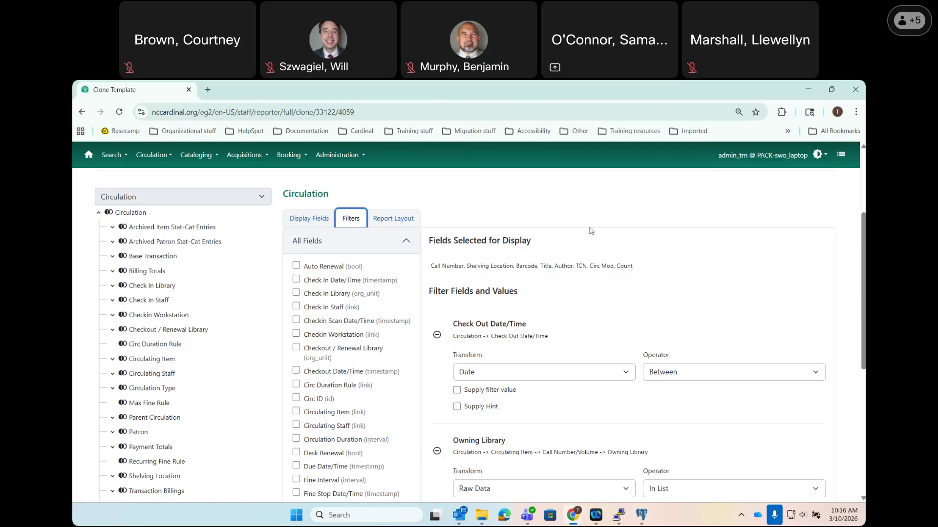
{"action": "scroll", "coordinate": [605, 274], "scroll_direction": "down", "scroll_amount": 2}
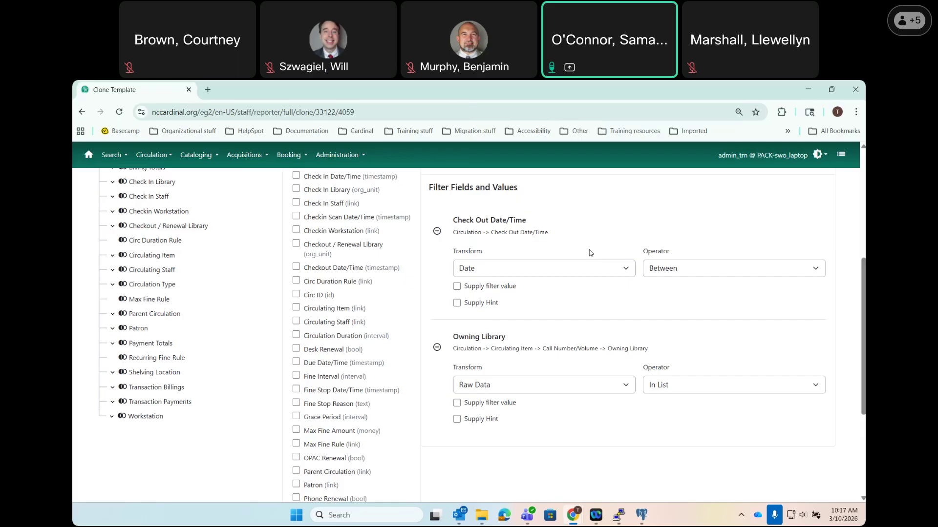
{"action": "scroll", "coordinate": [319, 280], "scroll_direction": "up", "scroll_amount": 2}
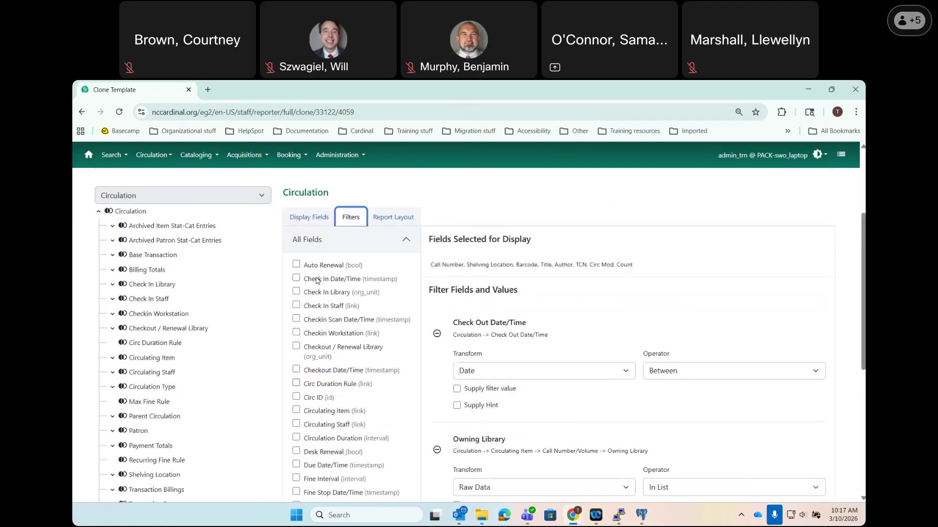
{"action": "left_click", "coordinate": [140, 215]}
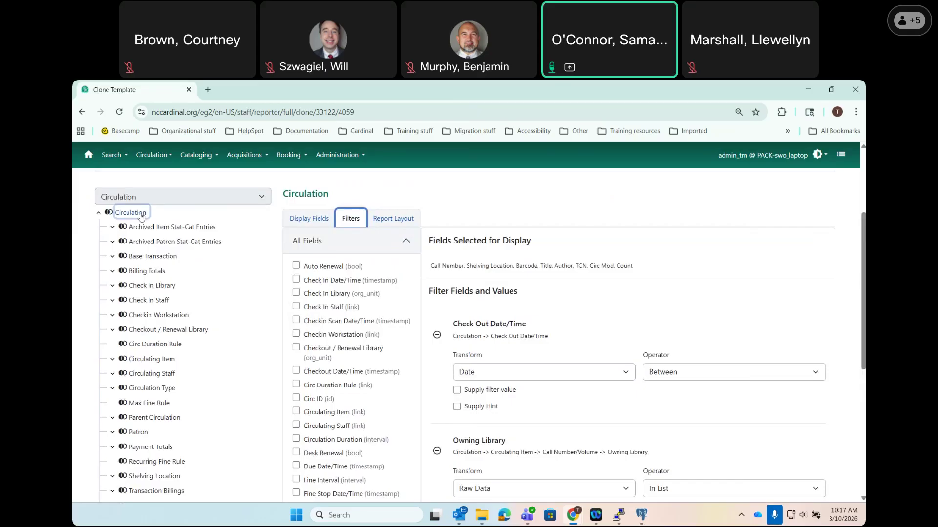
{"action": "left_click", "coordinate": [143, 226]}
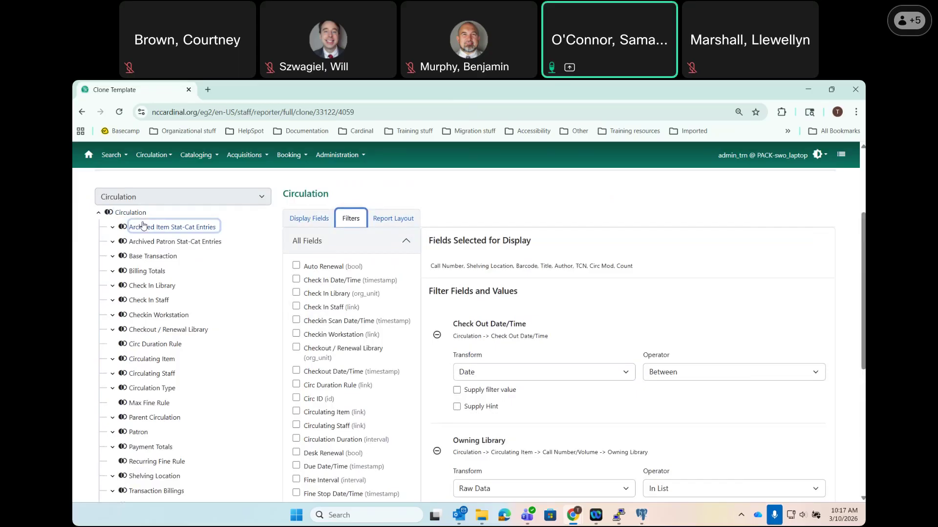
{"action": "left_click", "coordinate": [124, 214]}
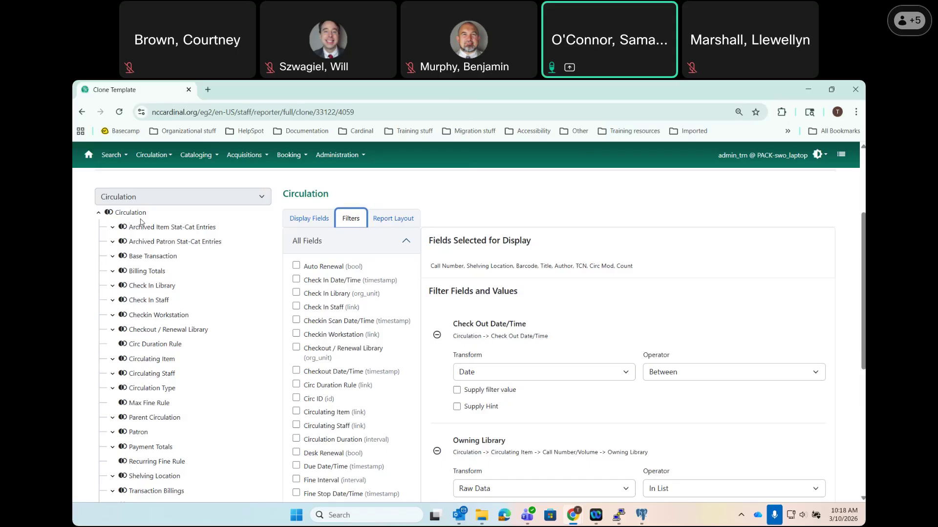
{"action": "left_click", "coordinate": [136, 216]}
{"action": "left_click", "coordinate": [131, 229]}
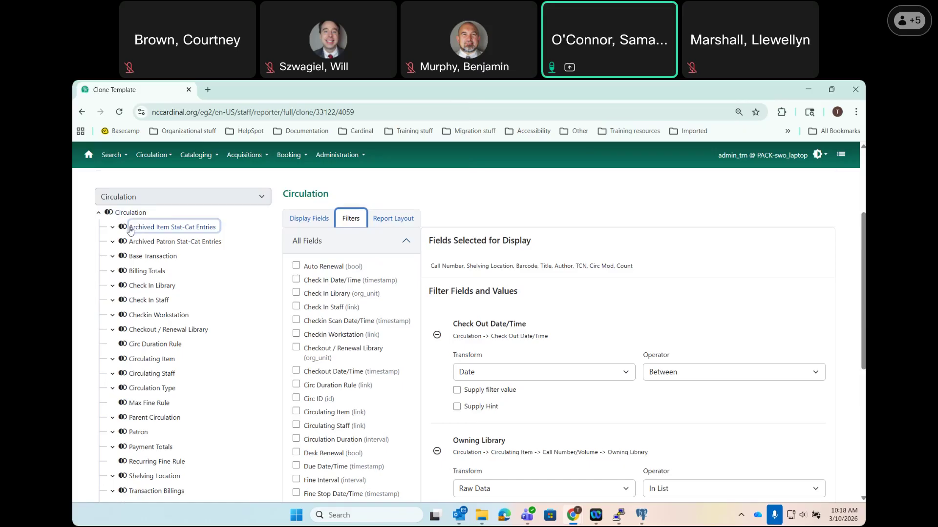
{"action": "left_click", "coordinate": [123, 214]}
{"action": "left_click", "coordinate": [122, 241]}
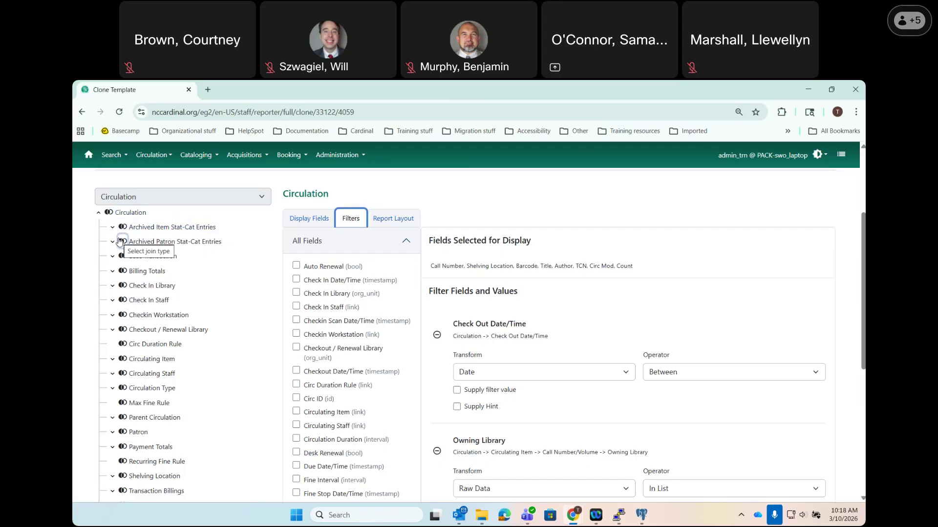
{"action": "left_click", "coordinate": [132, 214]}
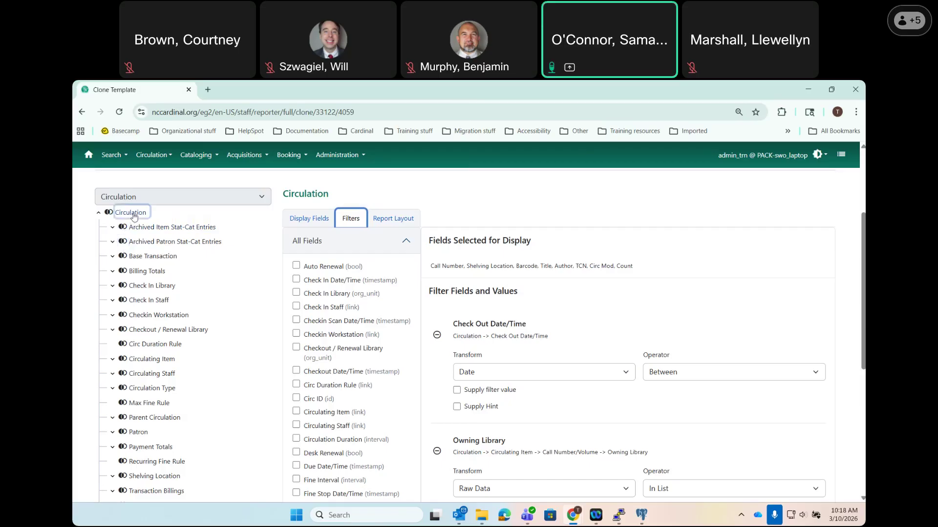
- Add the Shelving Location link field from Circulating Item as a filter, enable a supplied filter value and open its value list
{"action": "left_click", "coordinate": [146, 362]}
{"action": "left_click", "coordinate": [157, 361]}
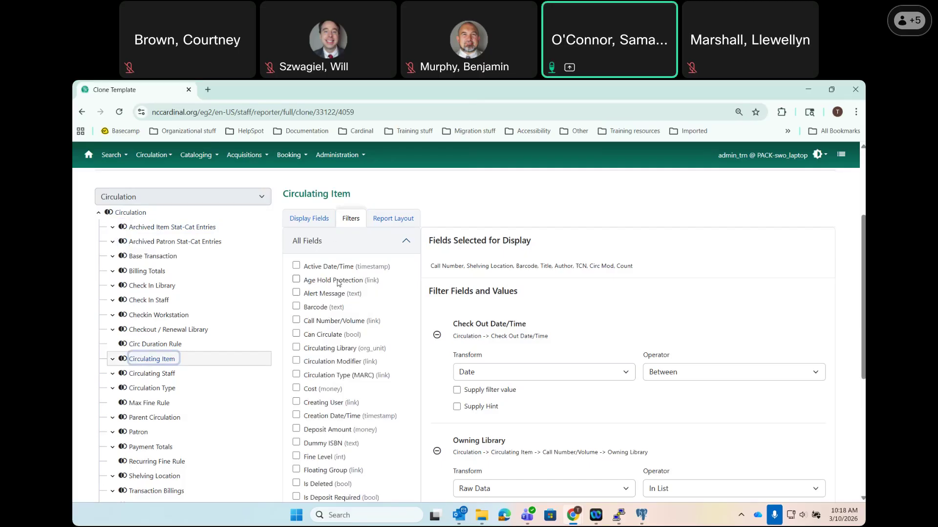
{"action": "scroll", "coordinate": [337, 283], "scroll_direction": "down", "scroll_amount": 5}
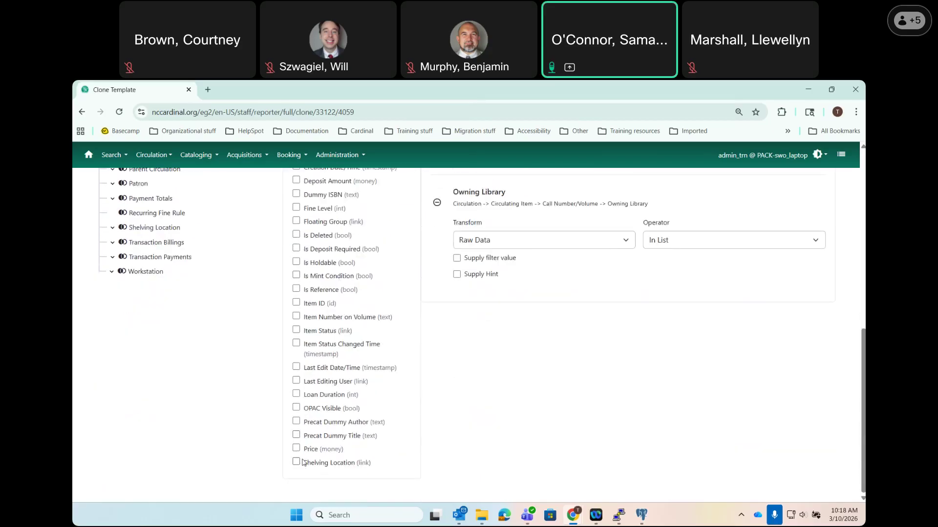
{"action": "left_click_drag", "start_coordinate": [371, 466], "coordinate": [358, 466]}
{"action": "left_click", "coordinate": [359, 467]}
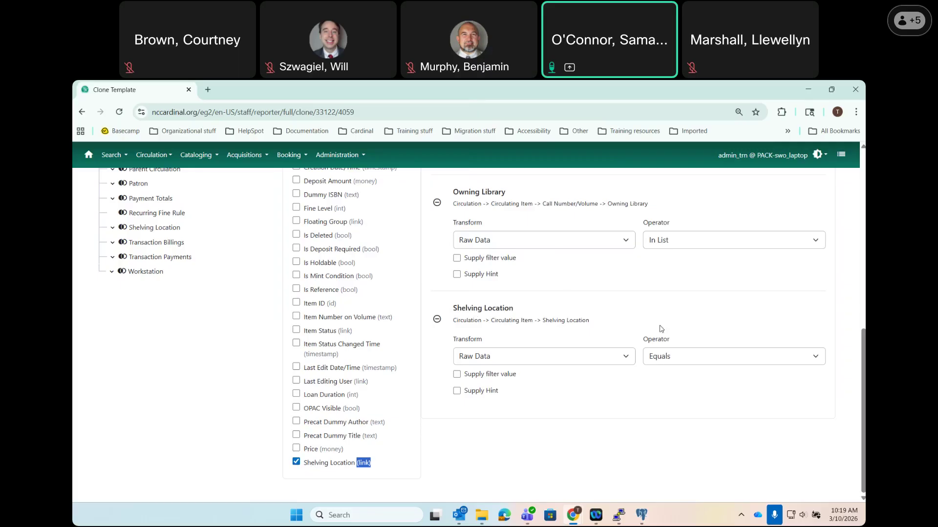
{"action": "left_click", "coordinate": [457, 374]}
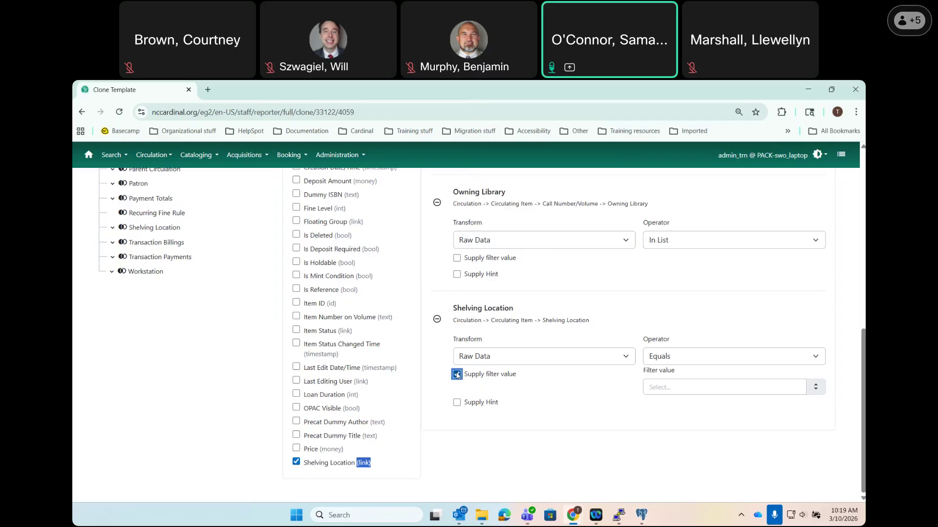
{"action": "left_click", "coordinate": [696, 386]}
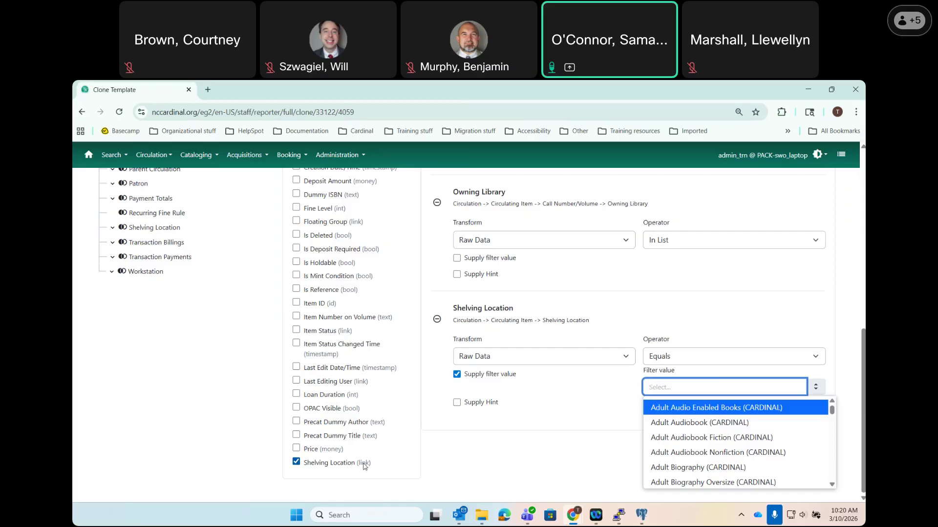
- Expand the linked sources under Circulating Item and list the selectable values of the Shelving Location filter again
{"action": "scroll", "coordinate": [210, 386], "scroll_direction": "up", "scroll_amount": 5}
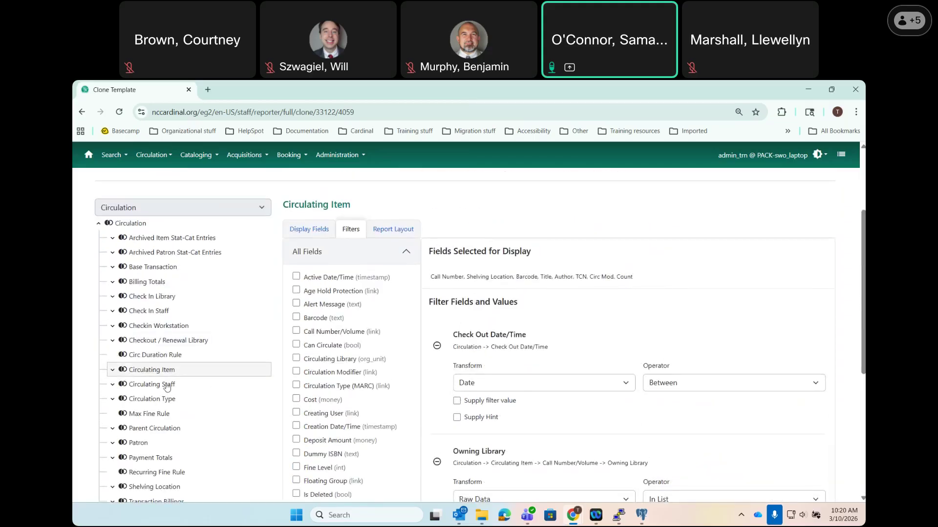
{"action": "left_click", "coordinate": [111, 371]}
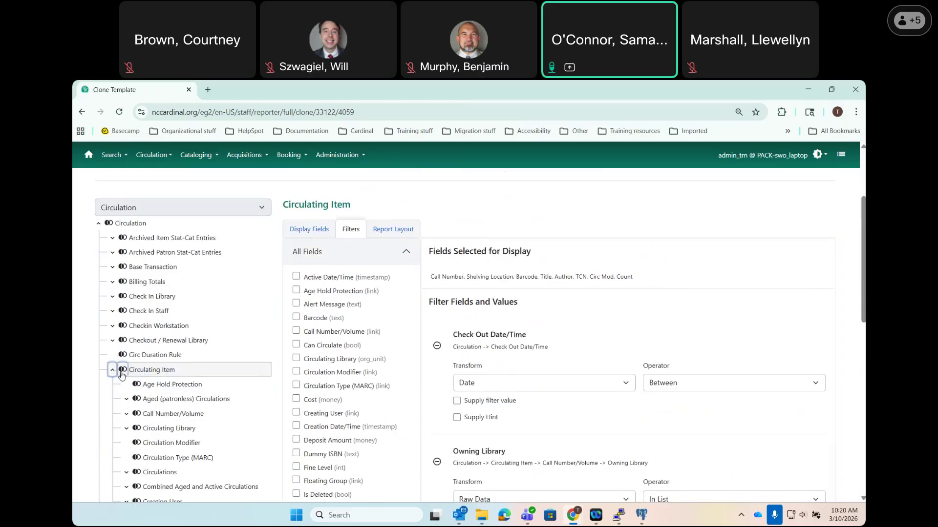
{"action": "scroll", "coordinate": [214, 390], "scroll_direction": "down", "scroll_amount": 1}
{"action": "left_click", "coordinate": [177, 322]}
{"action": "scroll", "coordinate": [217, 388], "scroll_direction": "down", "scroll_amount": 8}
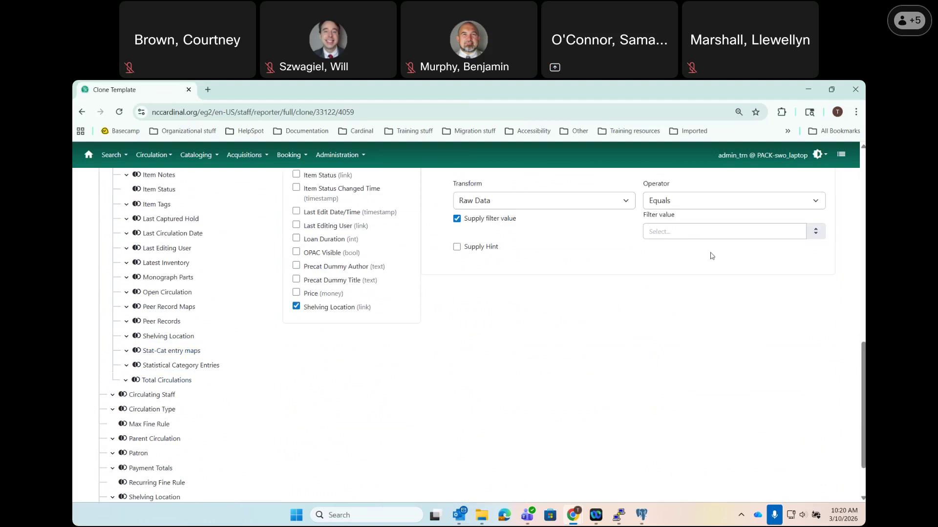
{"action": "left_click", "coordinate": [707, 232]}
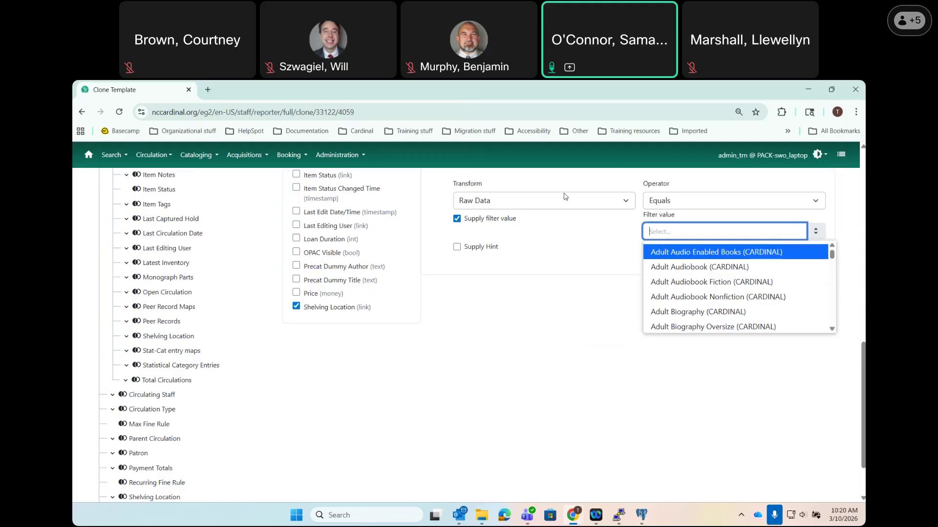
- Turn off the supplied filter value for the Shelving Location filter and set its operator to In List
{"action": "left_click", "coordinate": [457, 219]}
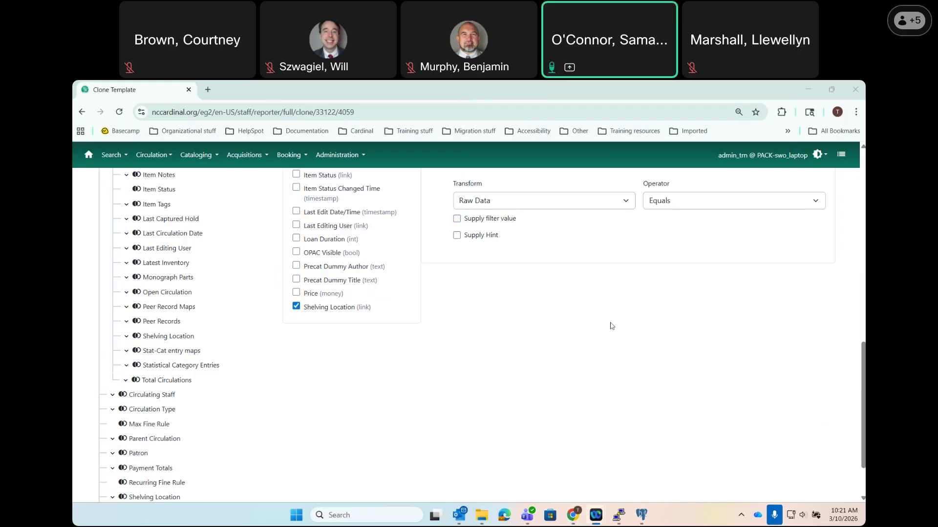
{"action": "scroll", "coordinate": [610, 326], "scroll_direction": "up", "scroll_amount": 1}
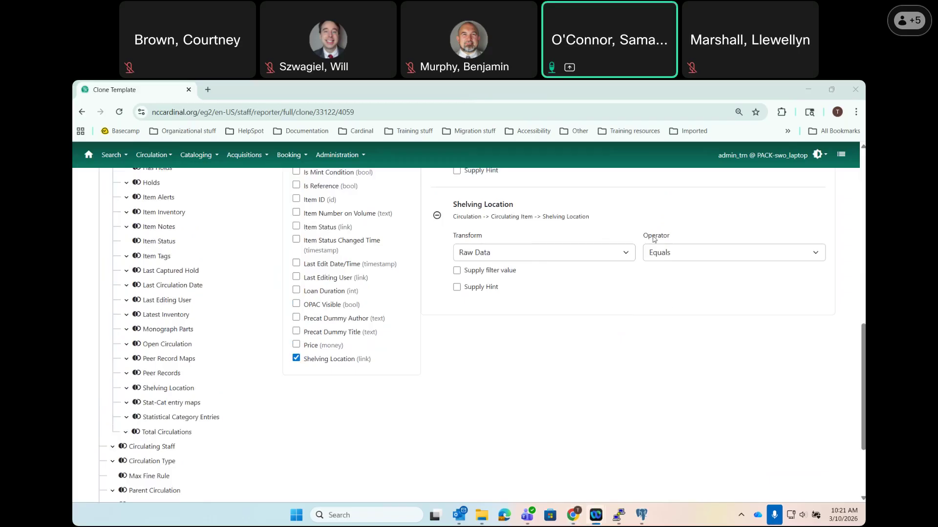
{"action": "left_click", "coordinate": [657, 259]}
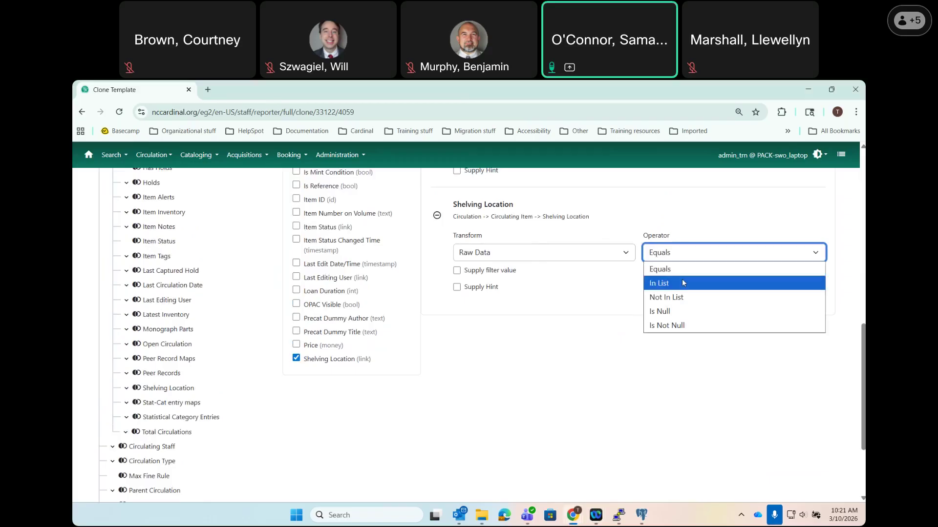
{"action": "left_click", "coordinate": [681, 280]}
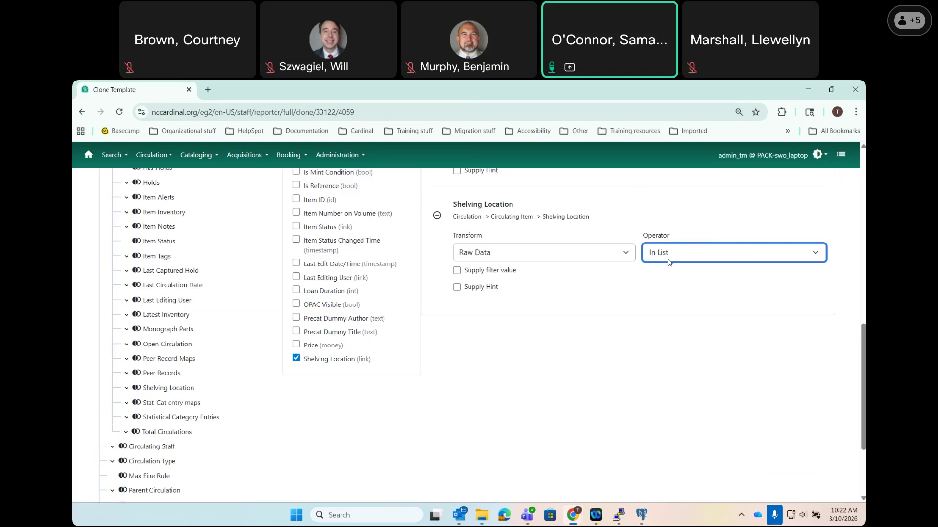
- Collapse the Circulating Item source and show the filterable fields of the top-level Circulation source
{"action": "scroll", "coordinate": [668, 328], "scroll_direction": "up", "scroll_amount": 2}
{"action": "scroll", "coordinate": [668, 328], "scroll_direction": "up", "scroll_amount": 2}
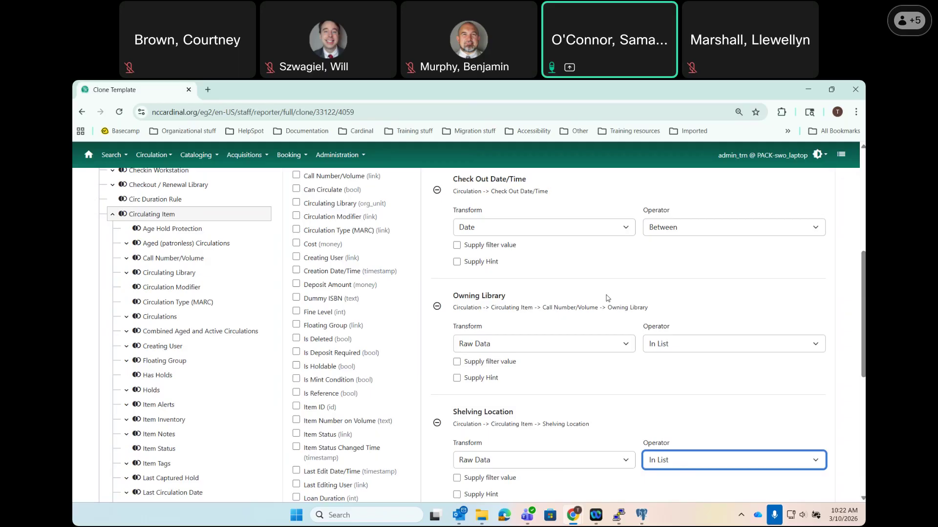
{"action": "left_click", "coordinate": [113, 215]}
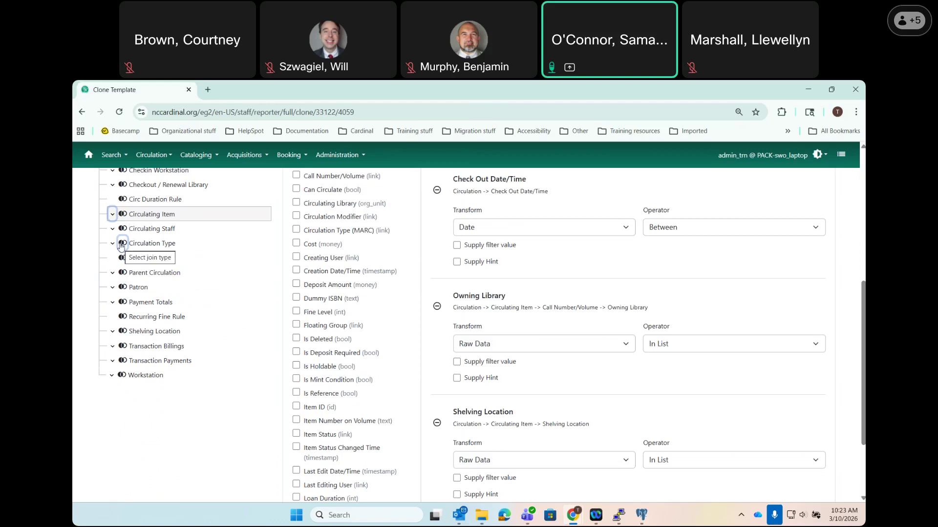
{"action": "scroll", "coordinate": [121, 246], "scroll_direction": "up", "scroll_amount": 3}
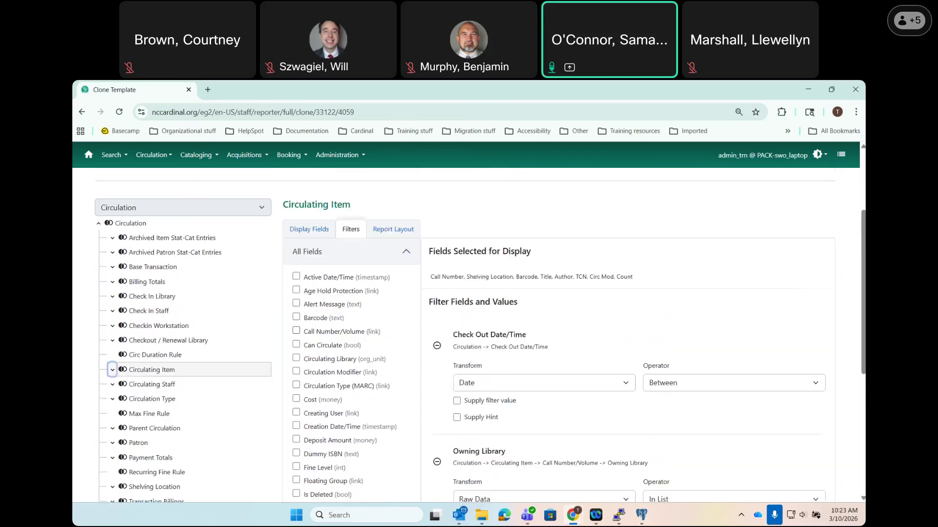
{"action": "left_click", "coordinate": [551, 270]}
{"action": "left_click", "coordinate": [483, 167]}
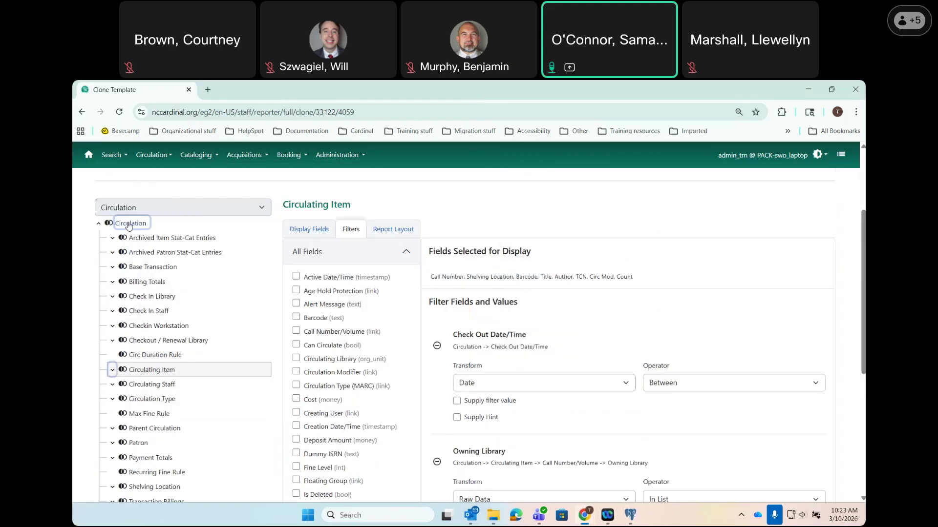
{"action": "left_click", "coordinate": [131, 225]}
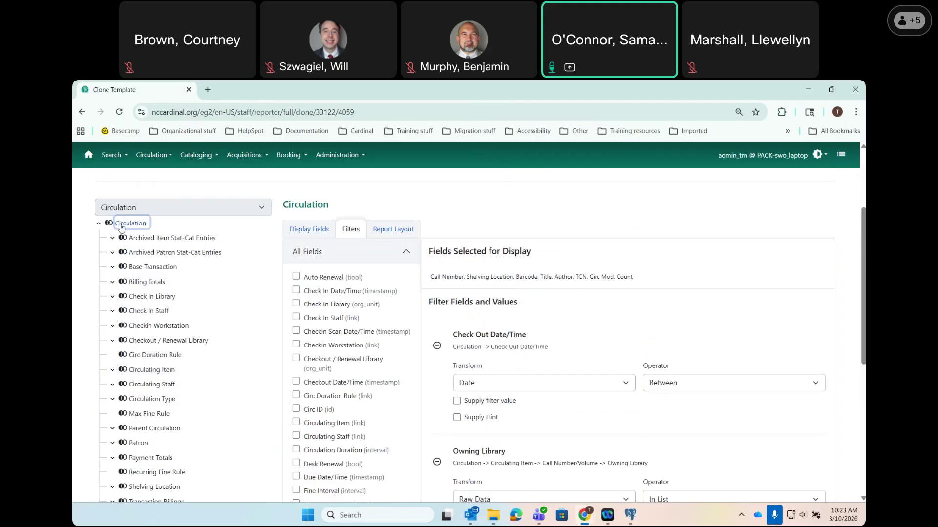
- Add the Auto Renewal and Desk Renewal fields from Circulation as filters
{"action": "scroll", "coordinate": [357, 263], "scroll_direction": "down", "scroll_amount": 1}
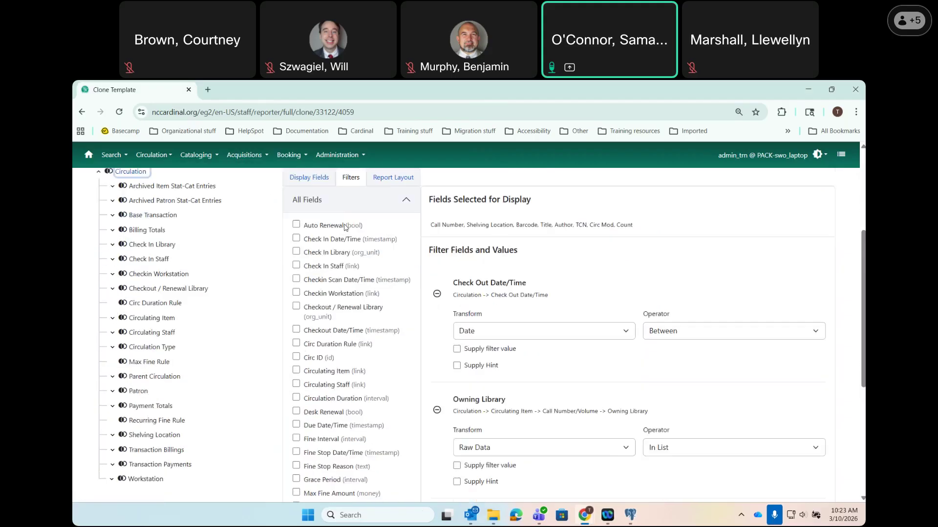
{"action": "scroll", "coordinate": [336, 218], "scroll_direction": "down", "scroll_amount": 1}
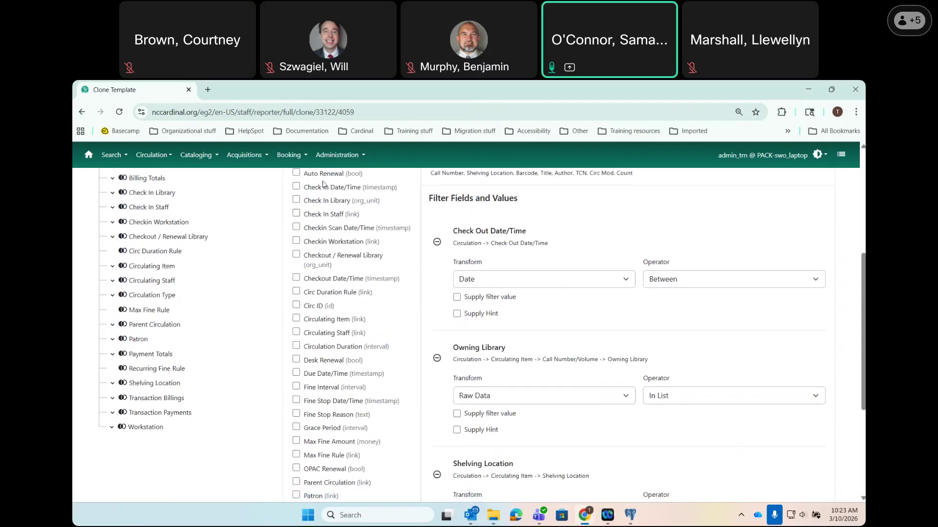
{"action": "left_click", "coordinate": [295, 172]}
{"action": "left_click", "coordinate": [296, 359]}
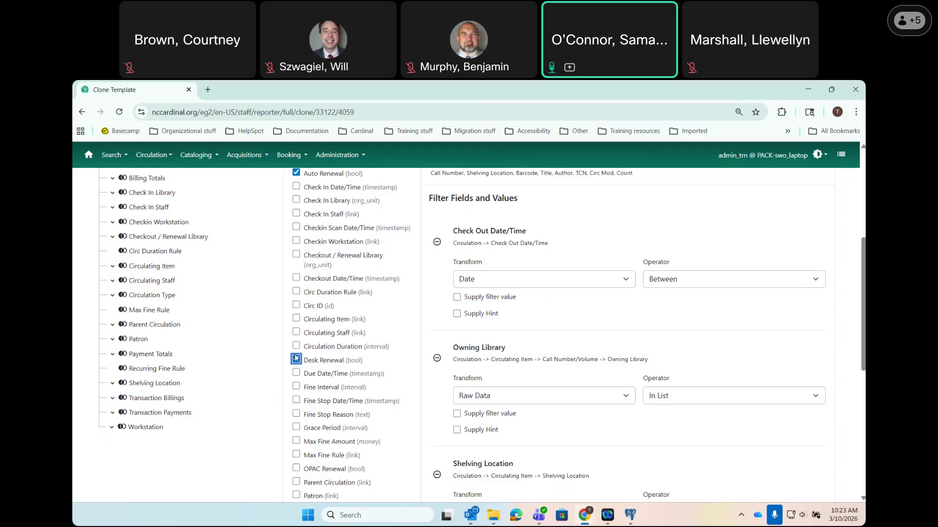
{"action": "left_click", "coordinate": [296, 358]}
- Add the Phone Renewal and OPAC Renewal fields from Circulation as filters
{"action": "scroll", "coordinate": [370, 379], "scroll_direction": "down", "scroll_amount": 3}
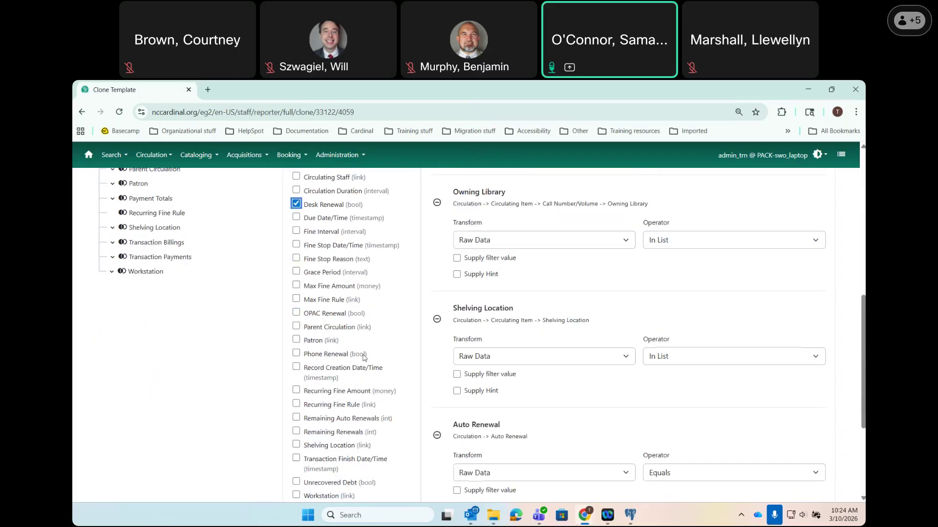
{"action": "left_click", "coordinate": [297, 353]}
{"action": "left_click", "coordinate": [297, 354]}
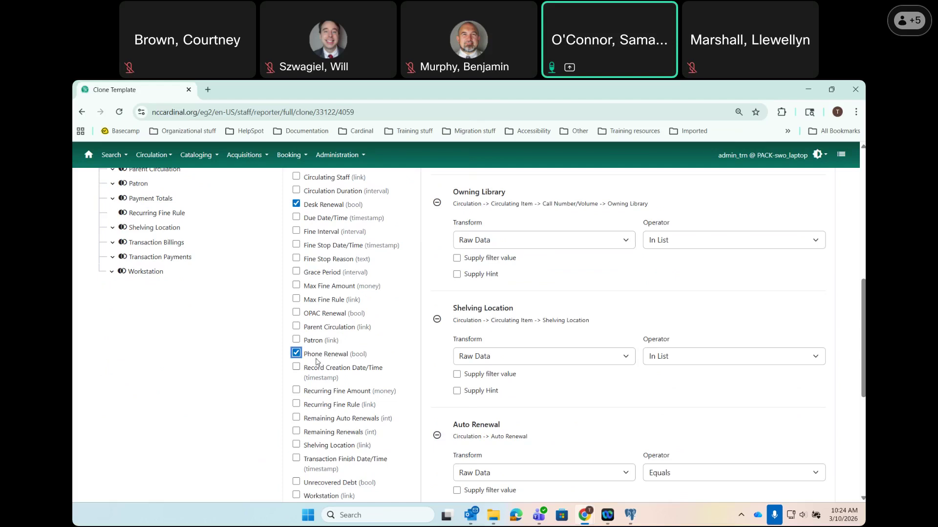
{"action": "scroll", "coordinate": [369, 315], "scroll_direction": "down", "scroll_amount": 2}
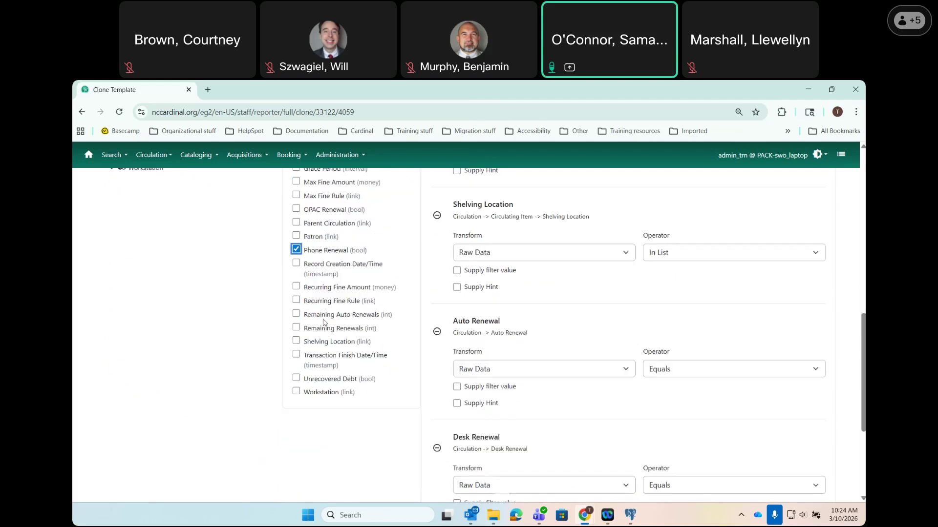
{"action": "scroll", "coordinate": [325, 322], "scroll_direction": "up", "scroll_amount": 1}
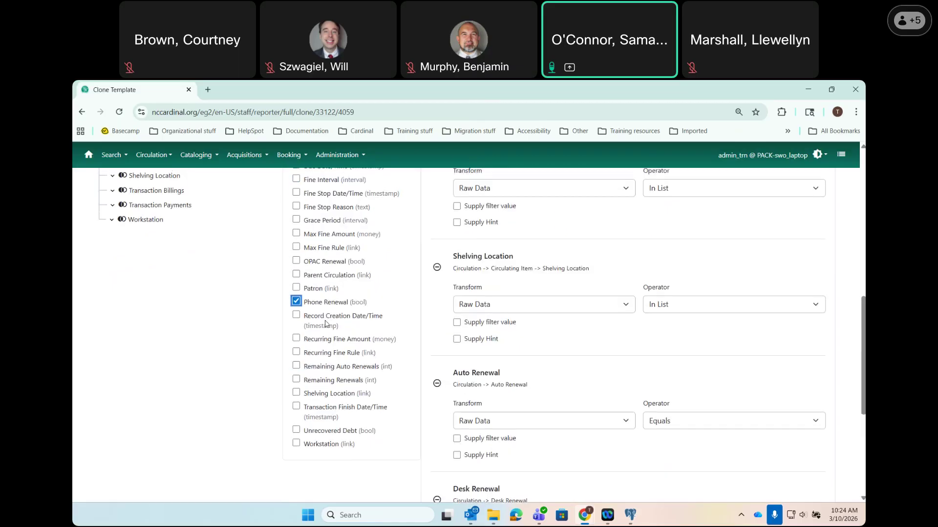
{"action": "left_click", "coordinate": [296, 260]}
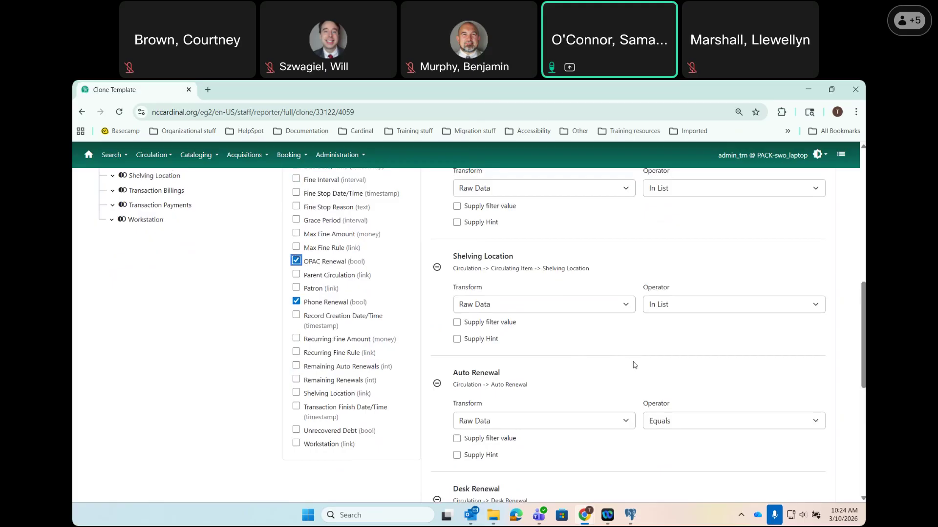
- Enable a supplied filter value for the Auto Renewal filter and set it to False
{"action": "scroll", "coordinate": [634, 364], "scroll_direction": "down", "scroll_amount": 1}
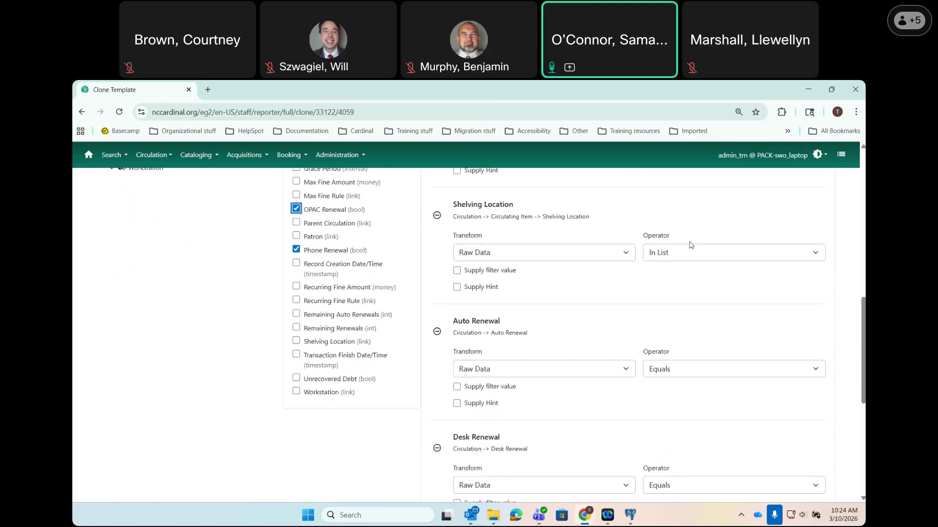
{"action": "scroll", "coordinate": [587, 413], "scroll_direction": "down", "scroll_amount": 1}
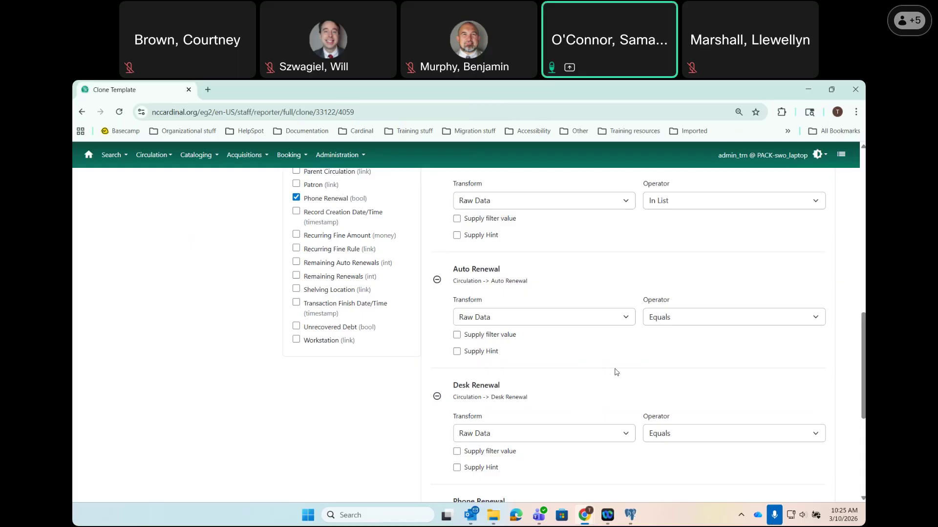
{"action": "scroll", "coordinate": [608, 317], "scroll_direction": "up", "scroll_amount": 1}
{"action": "scroll", "coordinate": [554, 242], "scroll_direction": "up", "scroll_amount": 2}
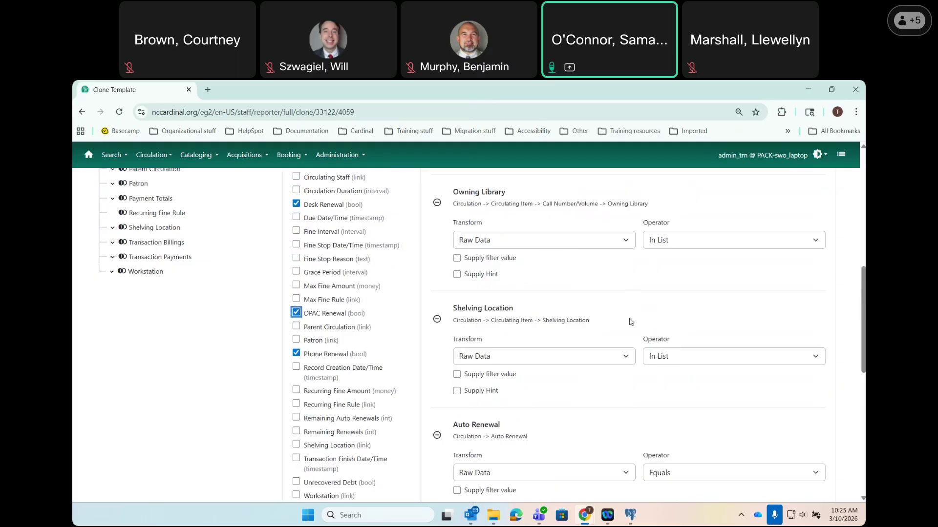
{"action": "scroll", "coordinate": [627, 325], "scroll_direction": "down", "scroll_amount": 2}
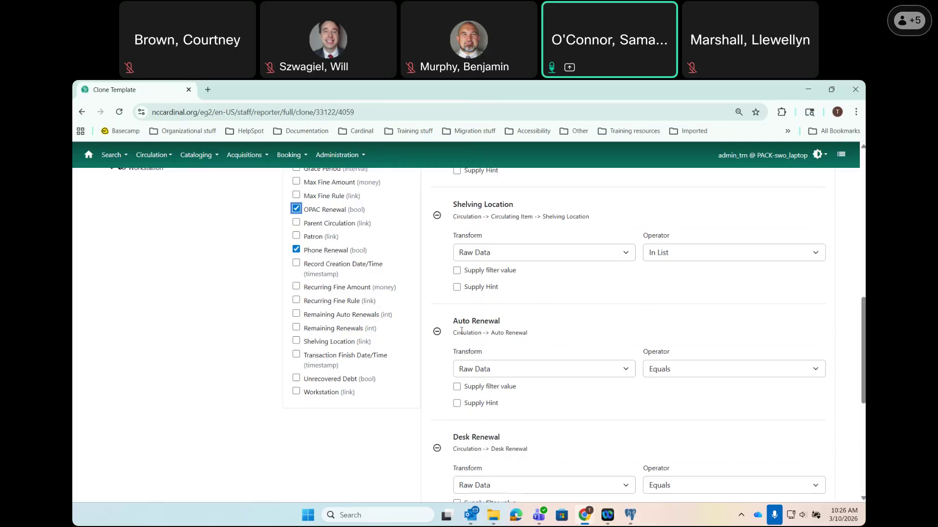
{"action": "left_click", "coordinate": [456, 387]}
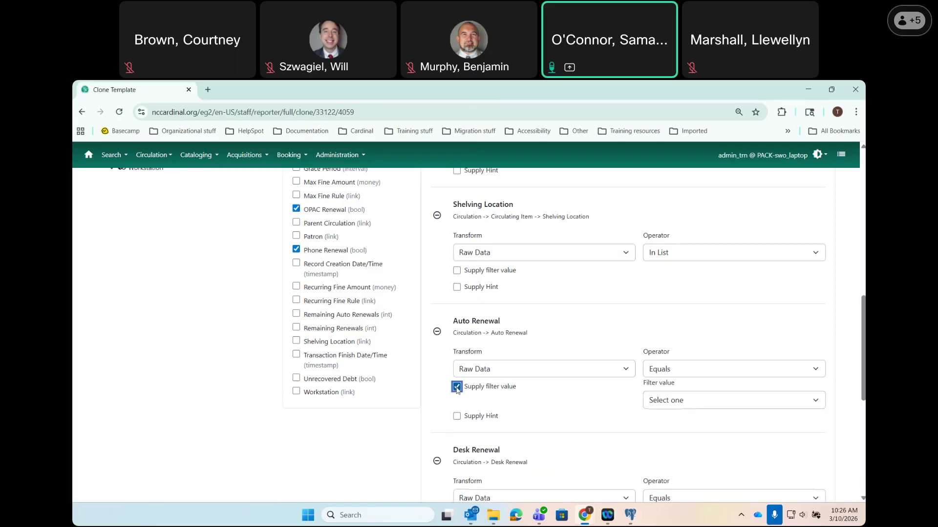
{"action": "left_click", "coordinate": [692, 404]}
{"action": "left_click", "coordinate": [685, 445]}
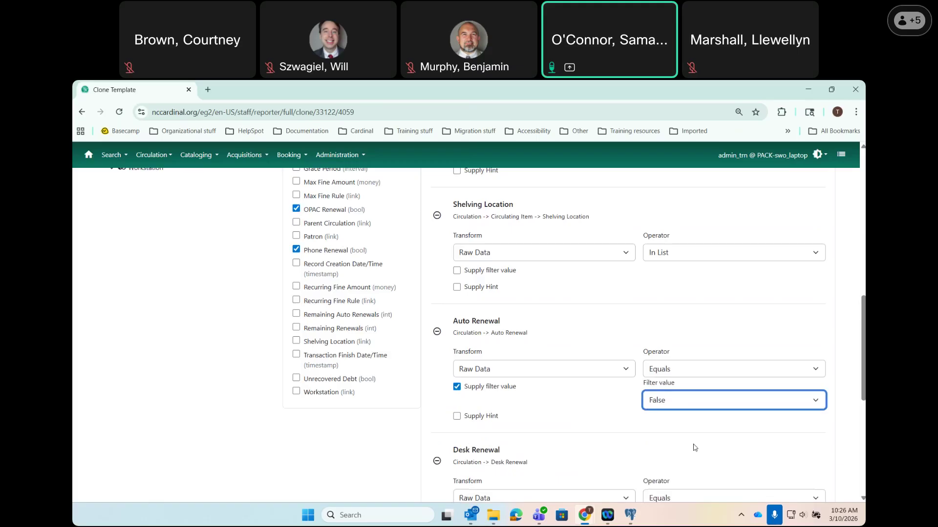
- Supply the filter value False for both the Desk Renewal and Phone Renewal filters
{"action": "scroll", "coordinate": [593, 435], "scroll_direction": "down", "scroll_amount": 3}
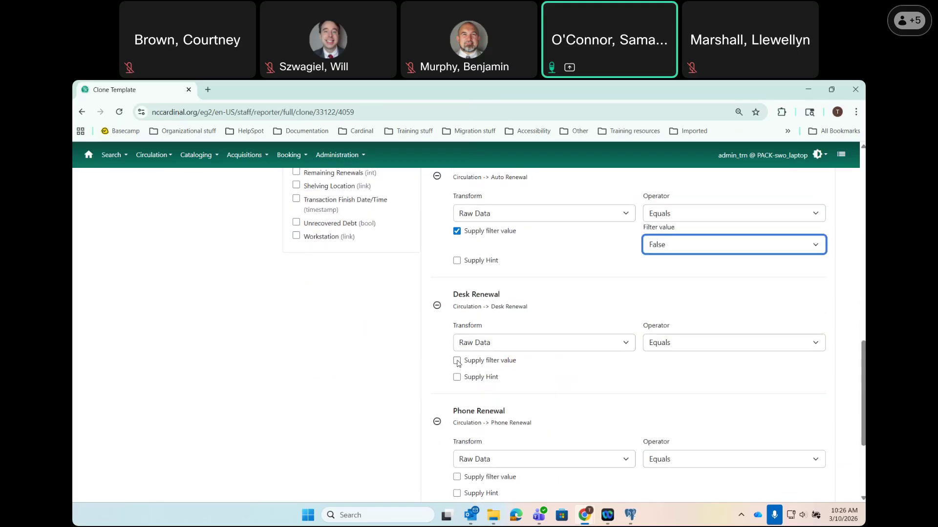
{"action": "left_click", "coordinate": [457, 361]}
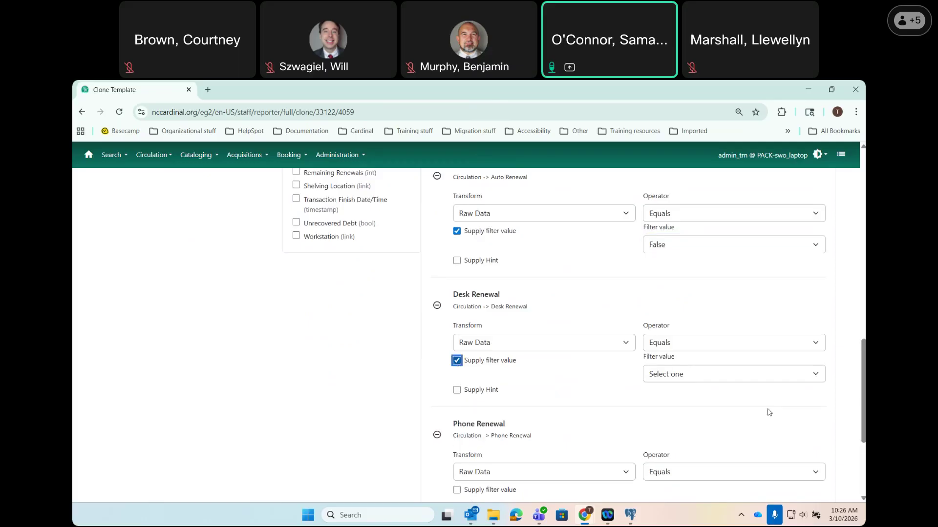
{"action": "left_click", "coordinate": [716, 379]}
{"action": "left_click", "coordinate": [704, 418]}
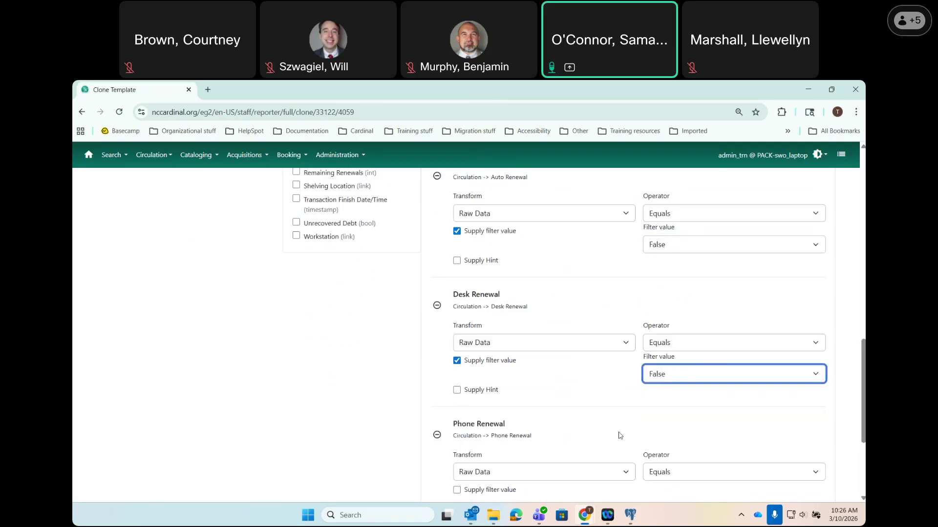
{"action": "scroll", "coordinate": [548, 408], "scroll_direction": "down", "scroll_amount": 3}
{"action": "left_click", "coordinate": [464, 387]}
{"action": "left_click", "coordinate": [678, 403]}
{"action": "left_click", "coordinate": [671, 450]}
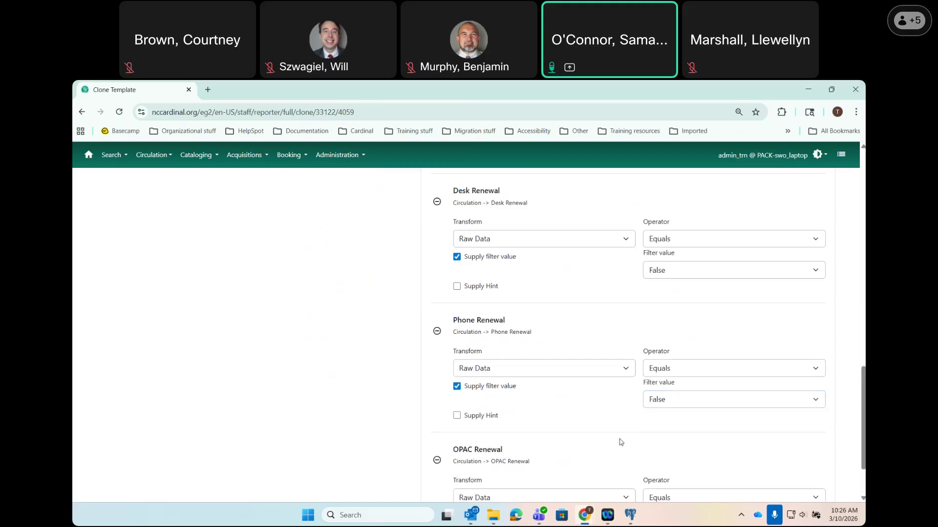
- Enable a supplied filter value for the OPAC Renewal filter and set it to False
{"action": "scroll", "coordinate": [619, 442], "scroll_direction": "down", "scroll_amount": 2}
{"action": "left_click", "coordinate": [456, 435]}
{"action": "left_click", "coordinate": [660, 449]}
{"action": "left_click", "coordinate": [650, 418]}
{"action": "left_click", "coordinate": [602, 464]}
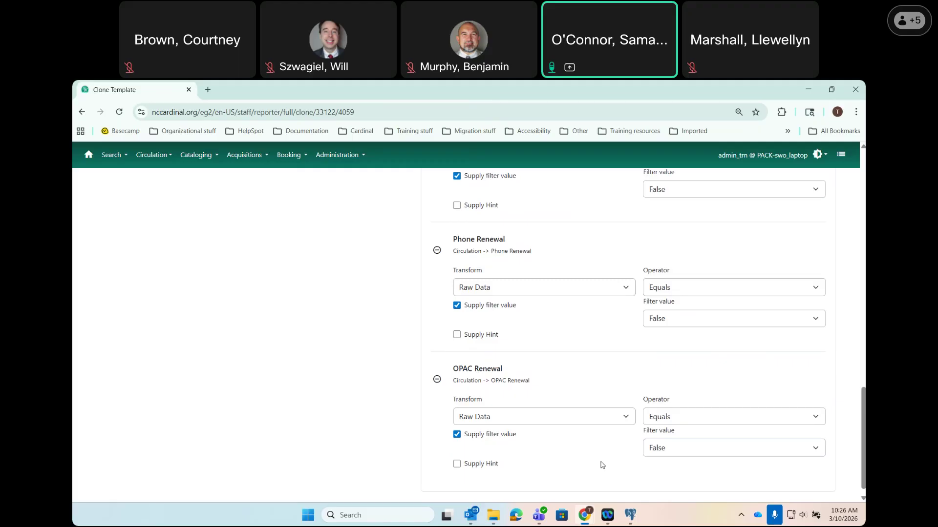
- Review the template's field display and sort order, its display fields, and all filters with their operators and supplied values
{"action": "scroll", "coordinate": [397, 299], "scroll_direction": "up", "scroll_amount": 3}
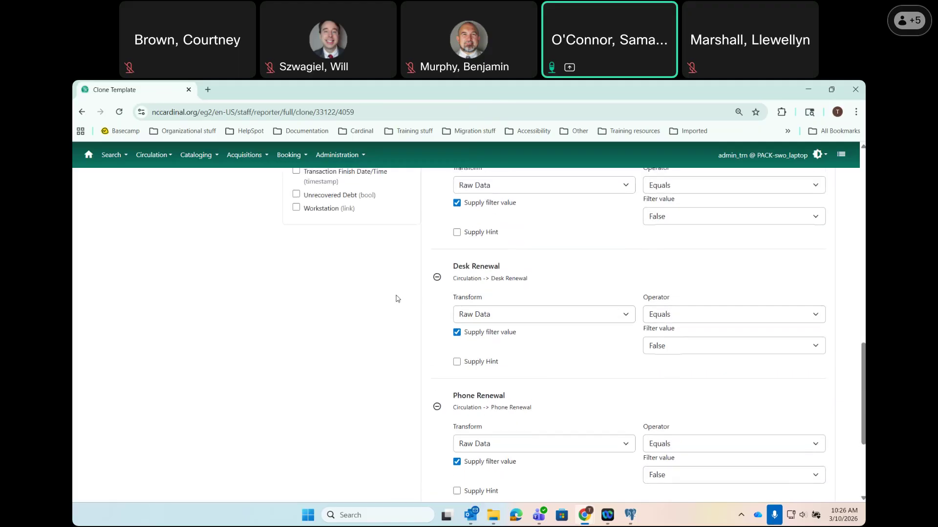
{"action": "scroll", "coordinate": [397, 298], "scroll_direction": "up", "scroll_amount": 15}
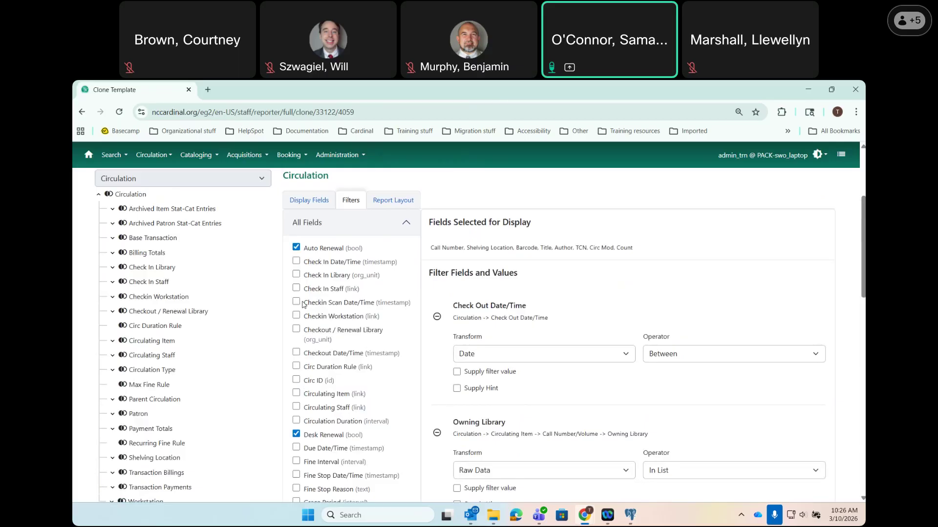
{"action": "scroll", "coordinate": [384, 249], "scroll_direction": "up", "scroll_amount": 1}
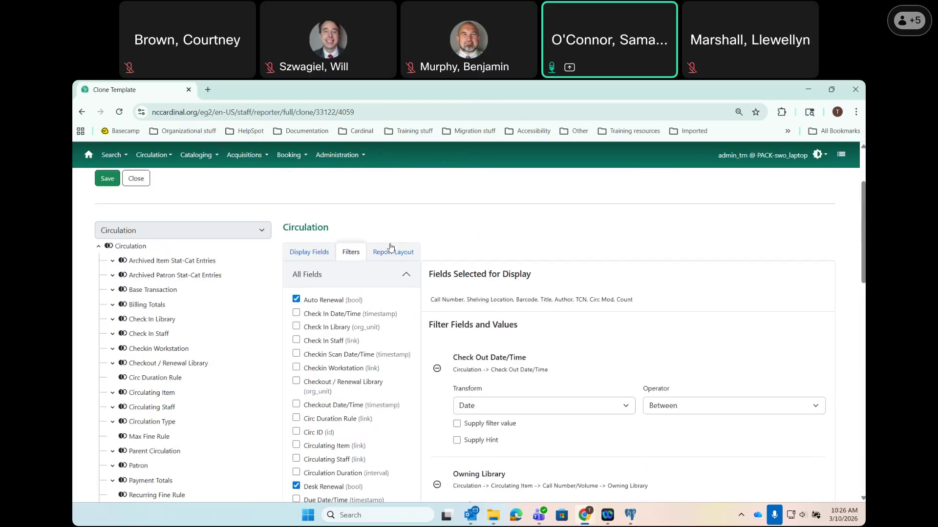
{"action": "left_click", "coordinate": [391, 253]}
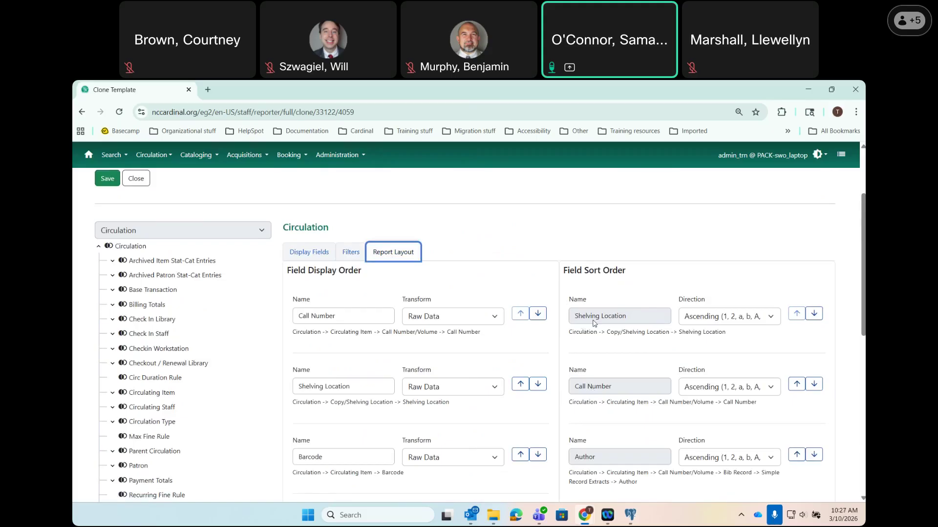
{"action": "left_click", "coordinate": [316, 257]}
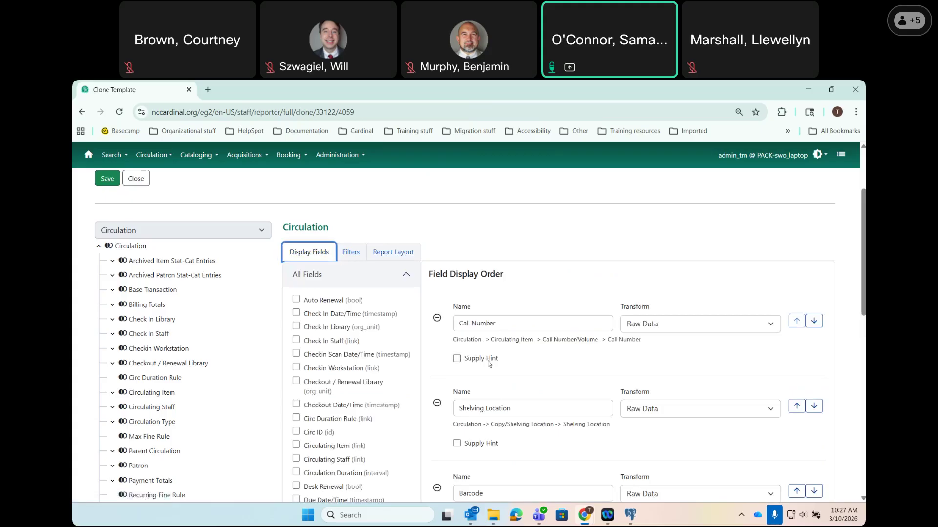
{"action": "left_click", "coordinate": [351, 252]}
{"action": "scroll", "coordinate": [591, 313], "scroll_direction": "down", "scroll_amount": 5}
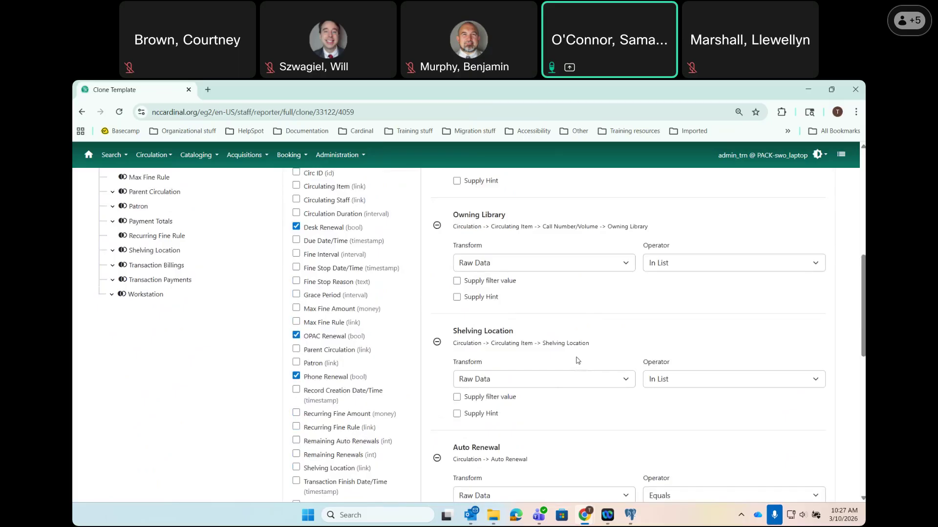
{"action": "scroll", "coordinate": [578, 360], "scroll_direction": "down", "scroll_amount": 3}
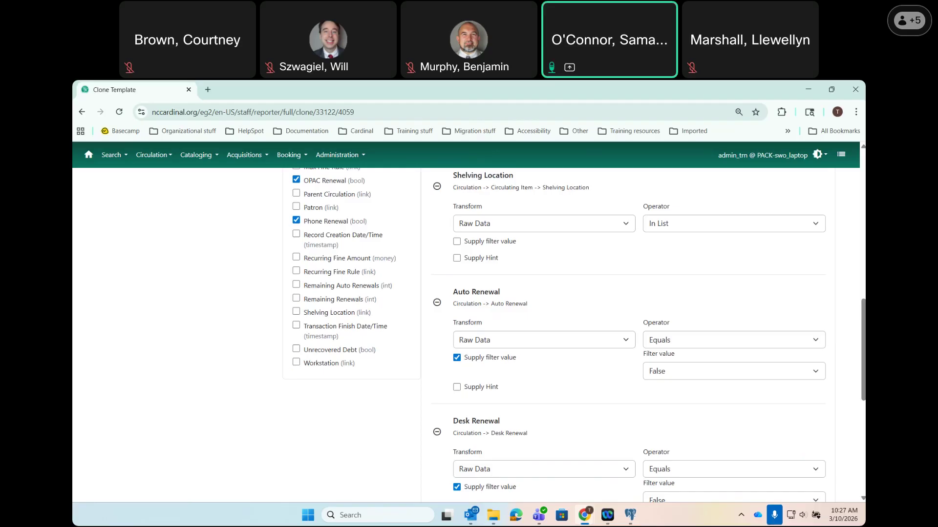
- Rename the cloned template as "List: Circulations by Items, Date Range and Shelving Location" and save it
{"action": "scroll", "coordinate": [494, 421], "scroll_direction": "up", "scroll_amount": 12}
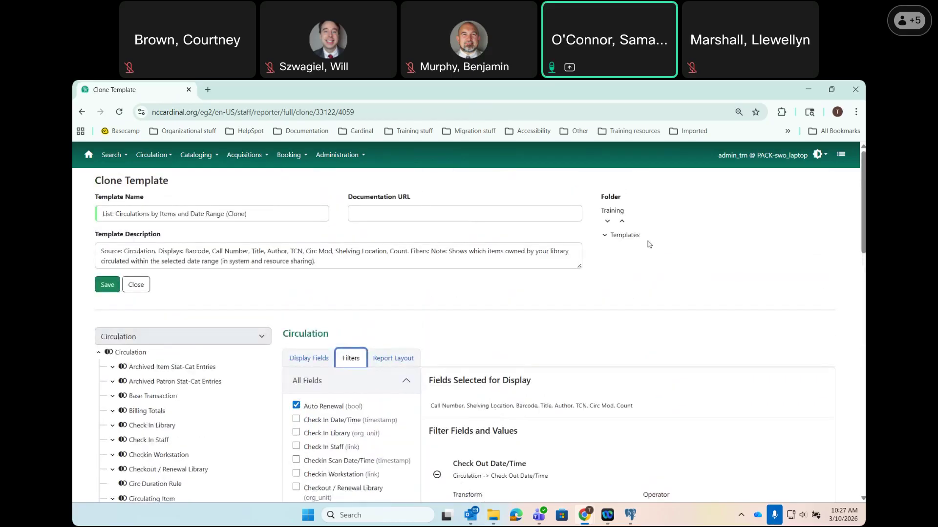
{"action": "left_click", "coordinate": [626, 236]}
{"action": "left_click_drag", "start_coordinate": [226, 214], "coordinate": [247, 213]}
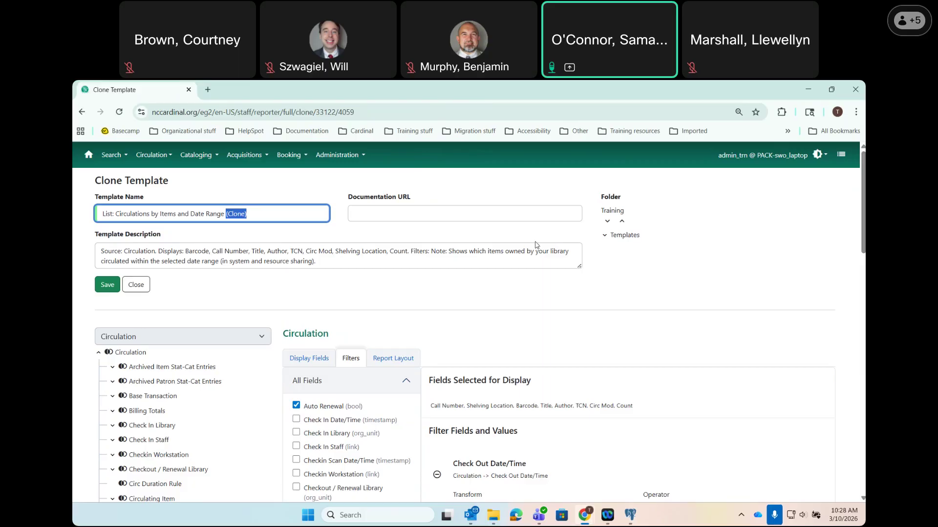
{"action": "type", "text": "and ShelvingLocation"}
{"action": "left_click", "coordinate": [262, 213]}
{"action": "left_click", "coordinate": [186, 214]}
{"action": "key", "text": "BackSpace"}
{"action": "key", "text": "BackSpace"}
{"action": "key", "text": "BackSpace"}
{"action": "key", "text": "BackSpace"}
{"action": "type", "text": ","}
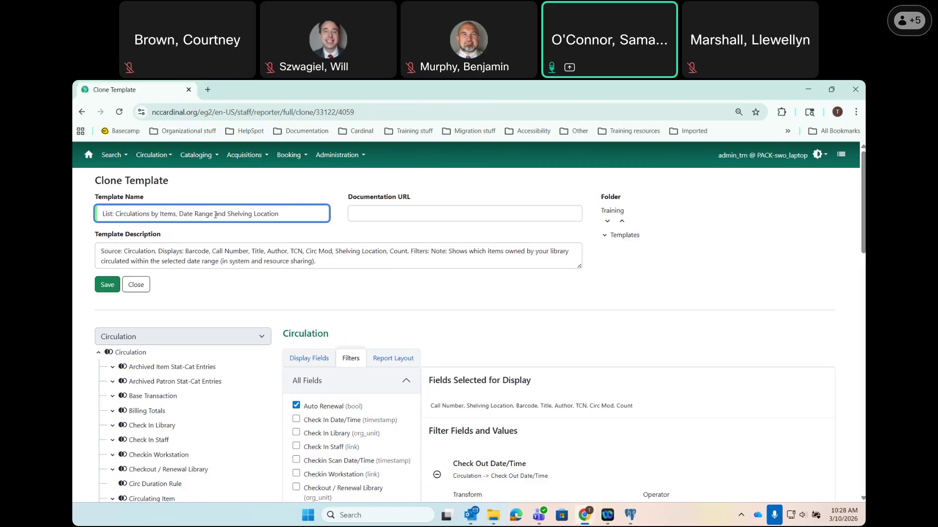
{"action": "left_click", "coordinate": [106, 287]}
{"action": "left_click", "coordinate": [107, 287]}
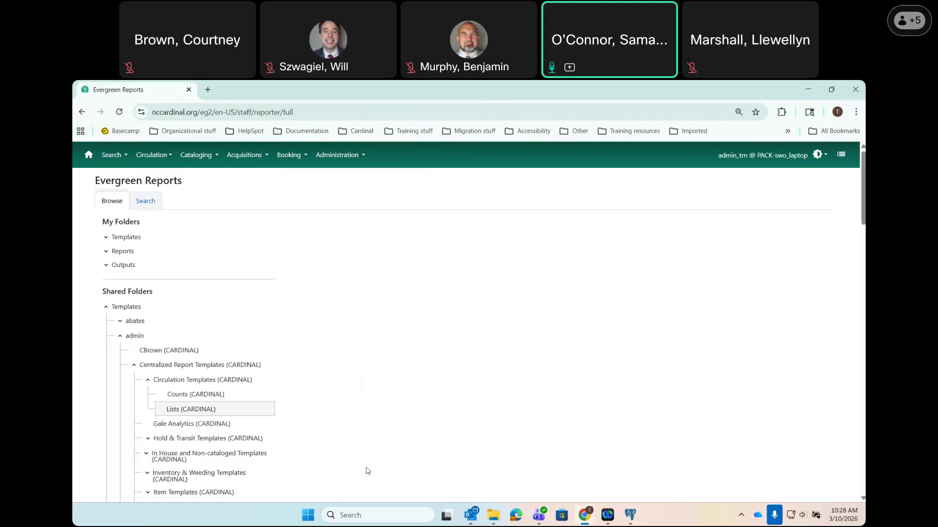
- Open the Training (CARDINAL) folder among your own report templates
{"action": "left_click", "coordinate": [107, 238]}
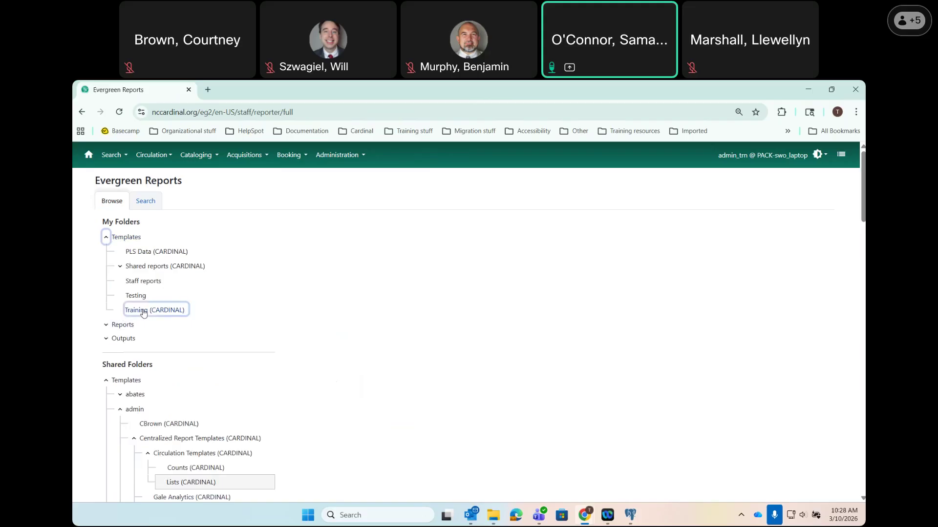
{"action": "left_click_drag", "start_coordinate": [716, 155], "coordinate": [748, 155]}
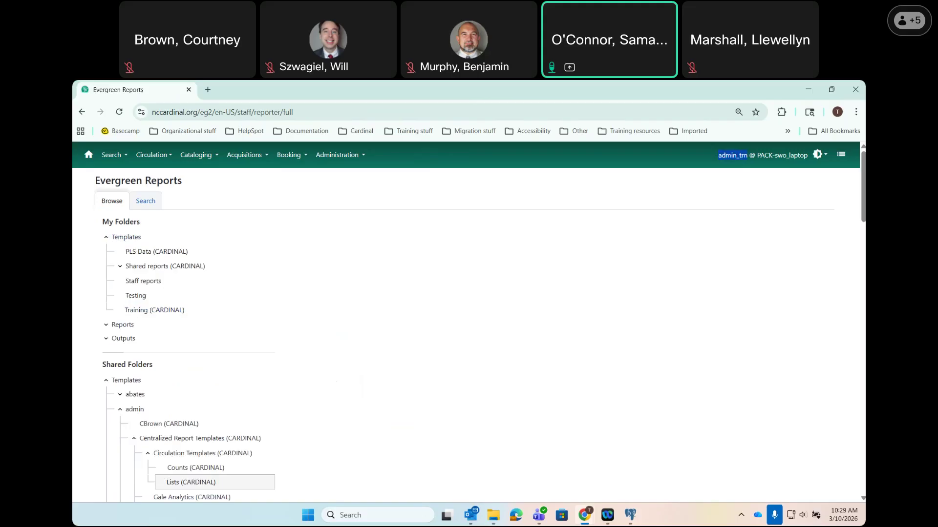
{"action": "key", "text": "alt+Tab"}
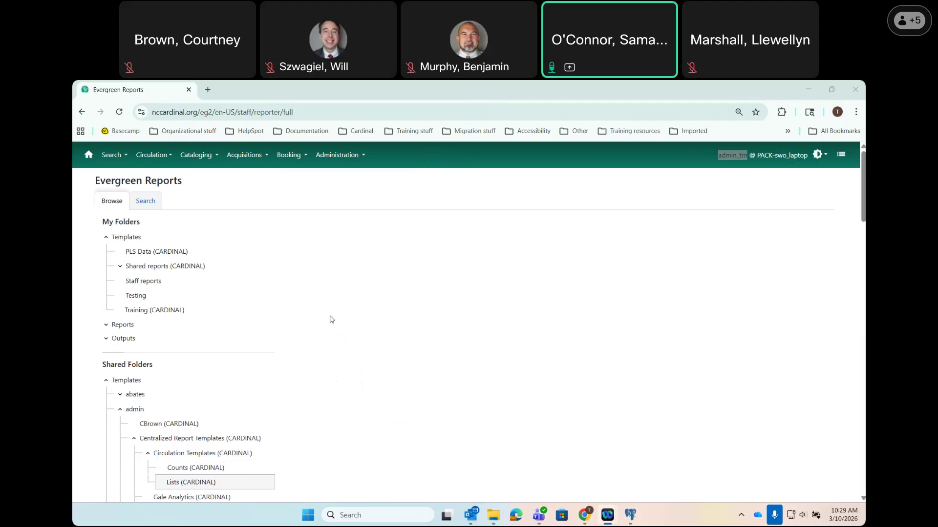
{"action": "left_click", "coordinate": [145, 311]}
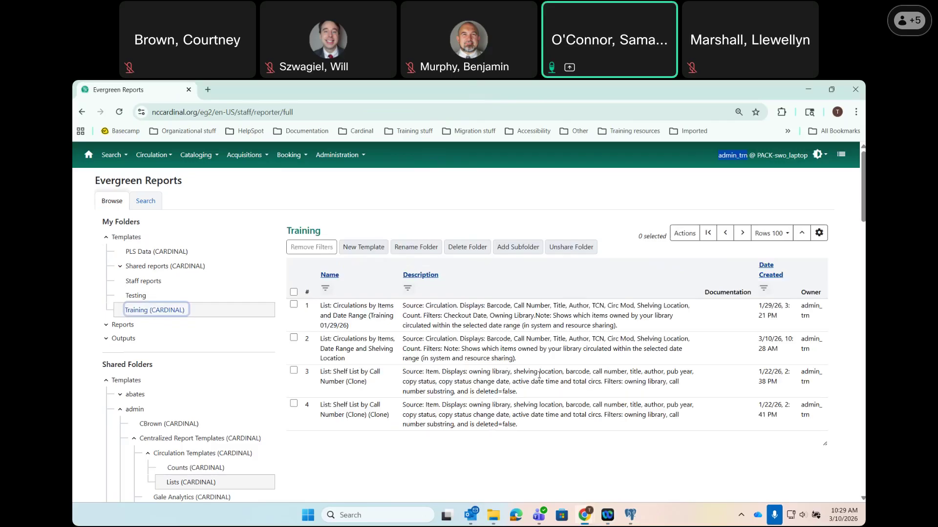
- Sort the Training templates by newest creation date and start a report from "List: Circulations by Items, Date Range and Shelving Location"
{"action": "left_click", "coordinate": [768, 265]}
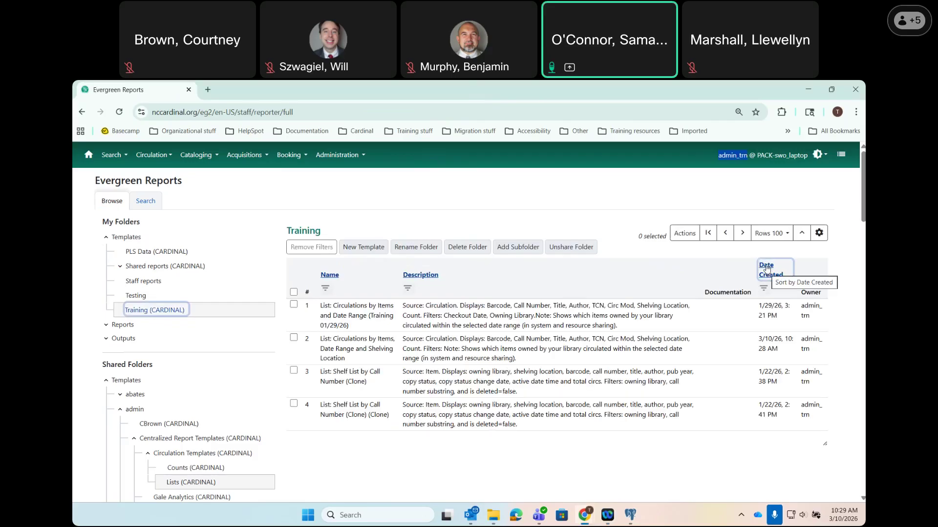
{"action": "left_click", "coordinate": [766, 268]}
{"action": "left_click", "coordinate": [767, 268]}
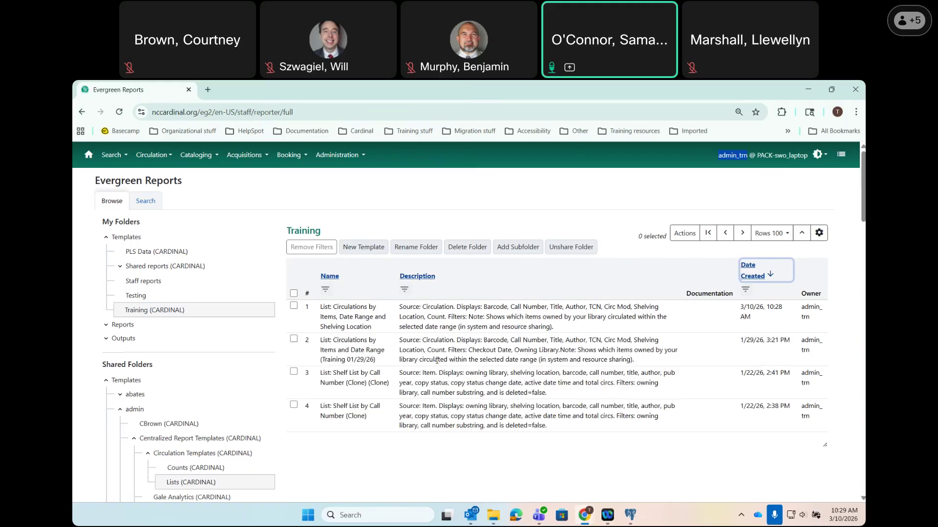
{"action": "double_click", "coordinate": [343, 312]}
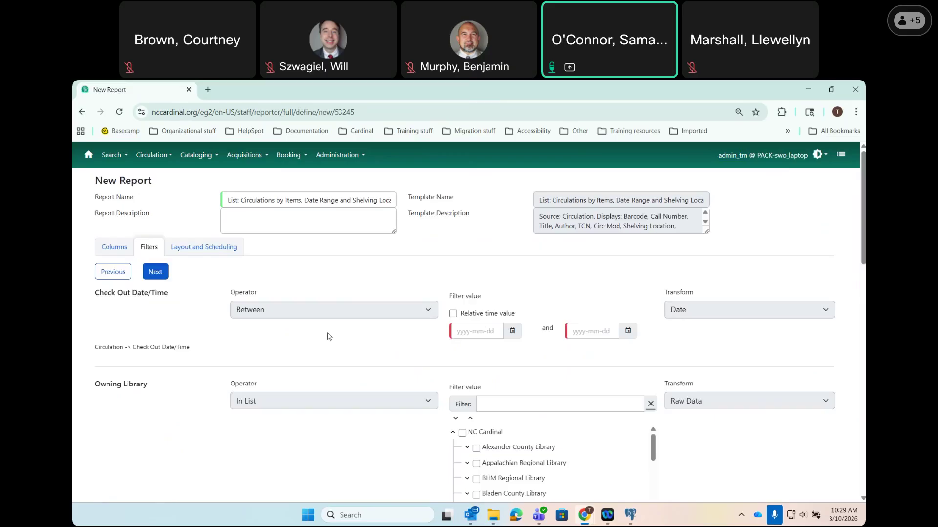
- Try a relative check-out date range from 30 to 0 days ago, and return to fixed dates
{"action": "left_click", "coordinate": [452, 314]}
{"action": "left_click_drag", "start_coordinate": [458, 331], "coordinate": [447, 330]}
{"action": "type", "text": "30"}
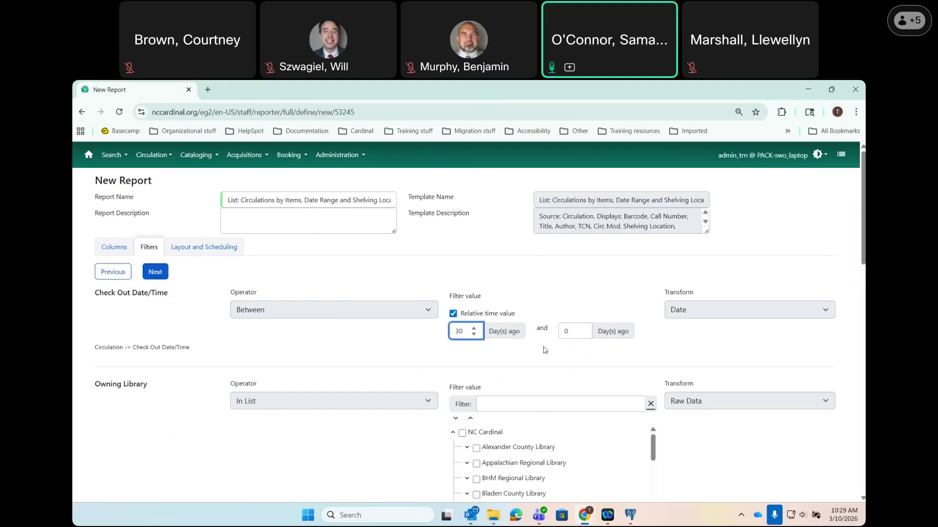
{"action": "left_click", "coordinate": [453, 314]}
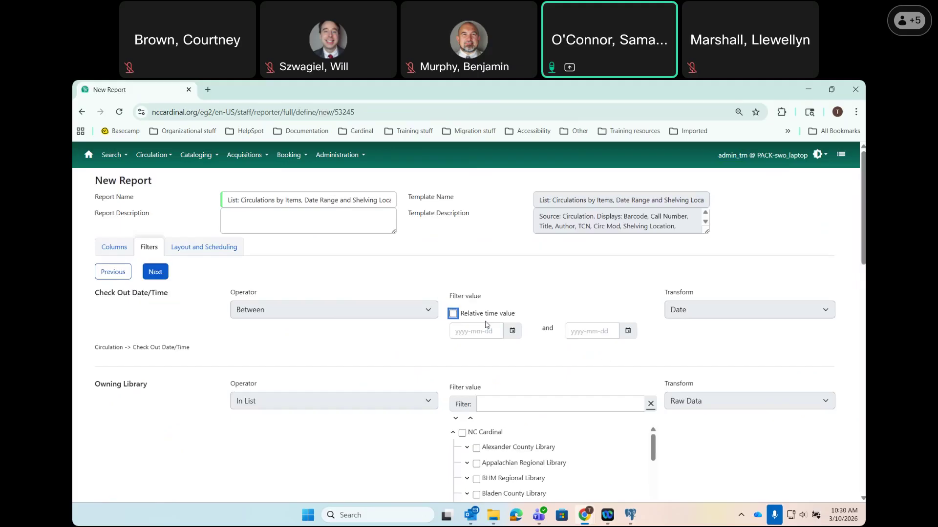
- Set the Check Out Date/Time filter to the range between 2026-01-01 and 2026-03-10
{"action": "left_click", "coordinate": [513, 332]}
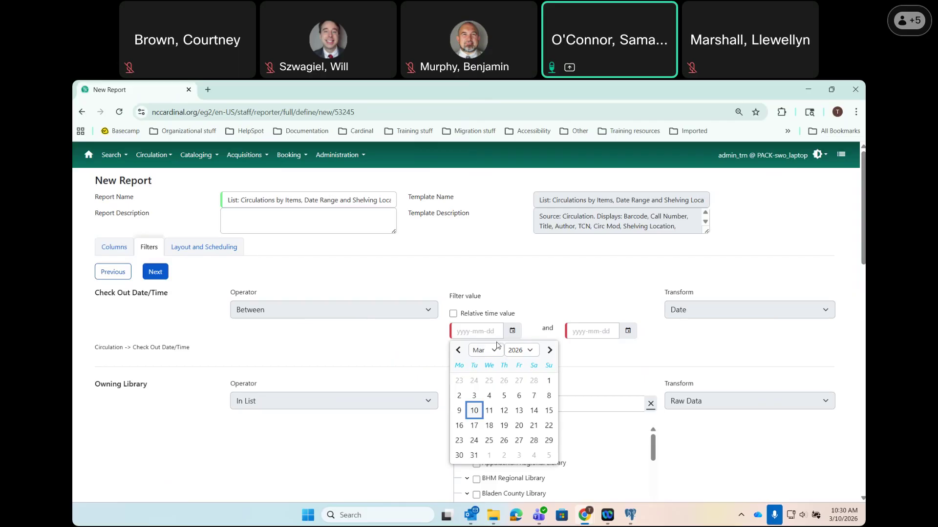
{"action": "left_click", "coordinate": [458, 350]}
{"action": "left_click", "coordinate": [458, 350]}
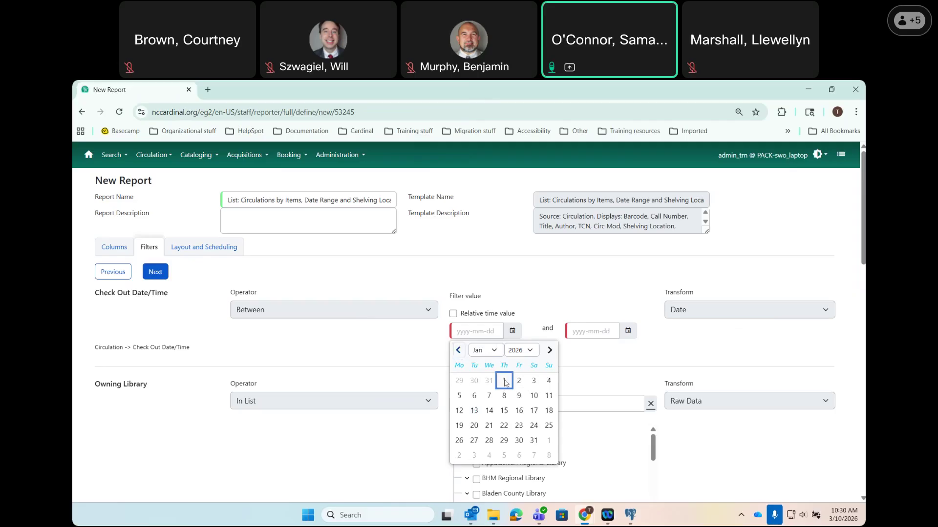
{"action": "left_click", "coordinate": [504, 381]}
{"action": "left_click", "coordinate": [627, 332]}
{"action": "left_click", "coordinate": [589, 411]}
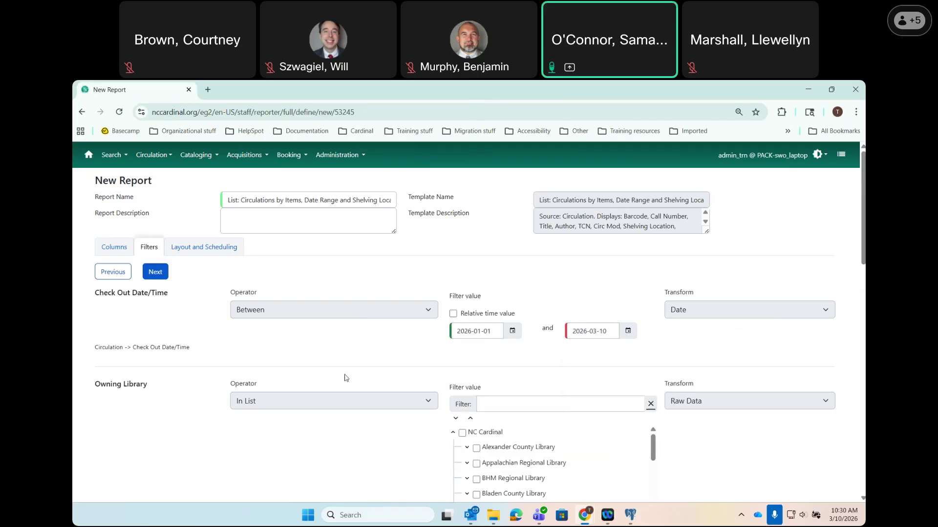
- Select Pack Memorial Library under Buncombe County Library as the Owning Library filter value
{"action": "scroll", "coordinate": [389, 408], "scroll_direction": "down", "scroll_amount": 2}
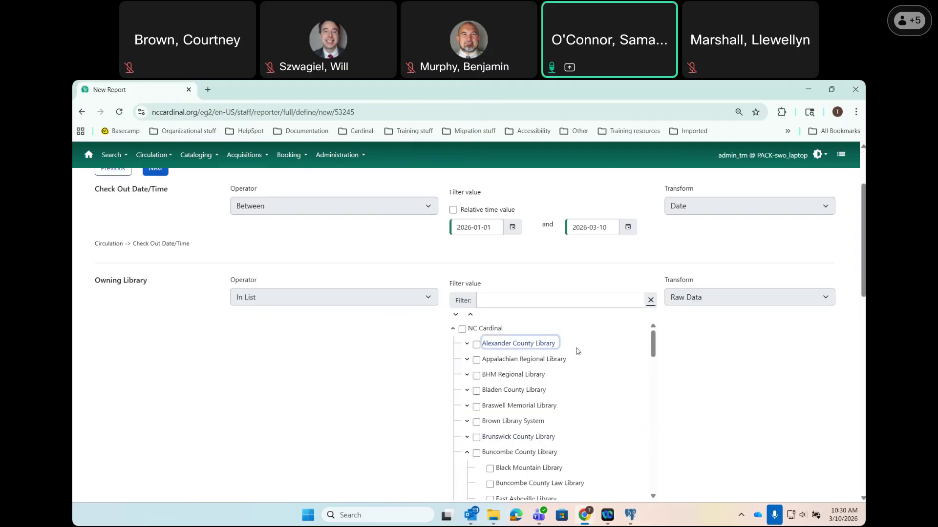
{"action": "scroll", "coordinate": [526, 391], "scroll_direction": "down", "scroll_amount": 1}
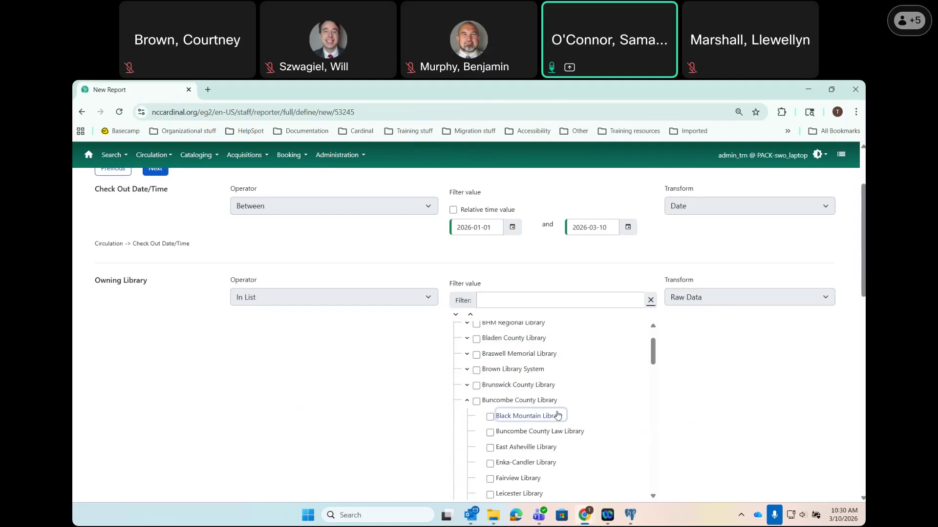
{"action": "scroll", "coordinate": [555, 414], "scroll_direction": "down", "scroll_amount": 2}
{"action": "scroll", "coordinate": [555, 414], "scroll_direction": "down", "scroll_amount": 1}
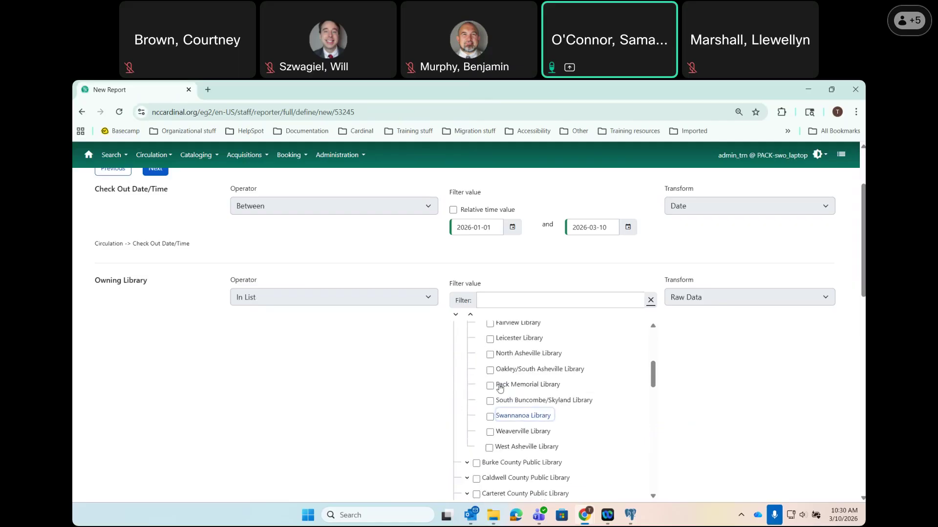
{"action": "left_click", "coordinate": [540, 381]}
- Select Adult Large Print Fiction (CARDINAL) as the Shelving Location filter value
{"action": "scroll", "coordinate": [398, 409], "scroll_direction": "down", "scroll_amount": 2}
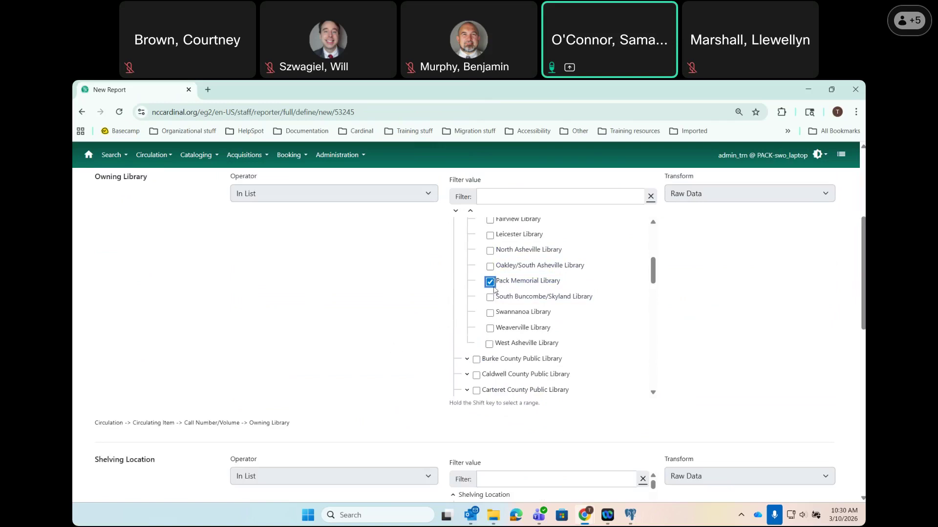
{"action": "scroll", "coordinate": [408, 323], "scroll_direction": "down", "scroll_amount": 2}
{"action": "scroll", "coordinate": [409, 321], "scroll_direction": "down", "scroll_amount": 1}
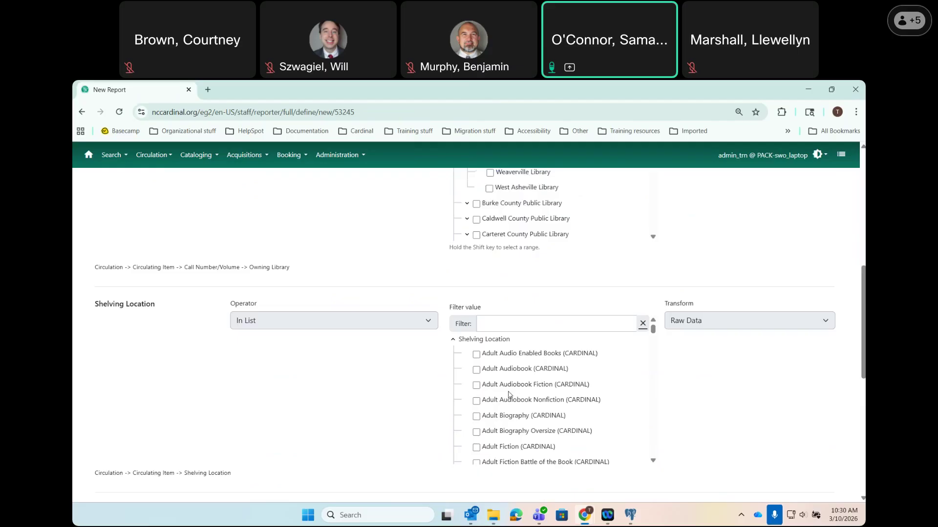
{"action": "scroll", "coordinate": [514, 394], "scroll_direction": "down", "scroll_amount": 1}
{"action": "left_click", "coordinate": [477, 395]}
{"action": "scroll", "coordinate": [527, 407], "scroll_direction": "down", "scroll_amount": 1}
{"action": "scroll", "coordinate": [587, 422], "scroll_direction": "down", "scroll_amount": 1}
{"action": "scroll", "coordinate": [587, 423], "scroll_direction": "down", "scroll_amount": 4}
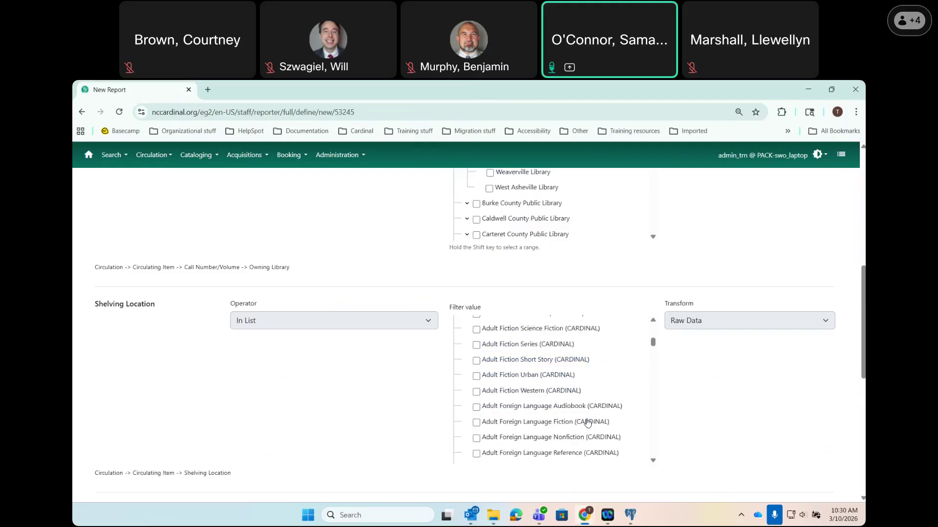
{"action": "scroll", "coordinate": [587, 423], "scroll_direction": "down", "scroll_amount": 1}
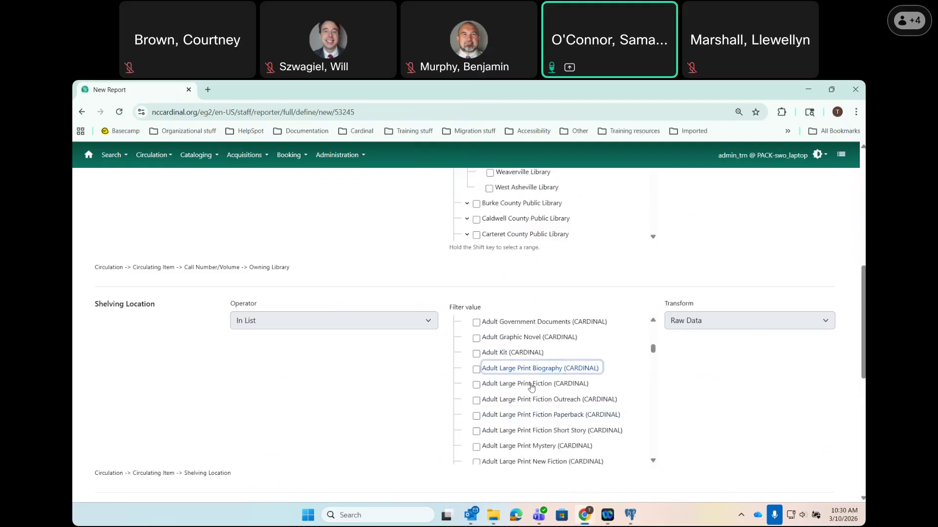
{"action": "left_click", "coordinate": [477, 386]}
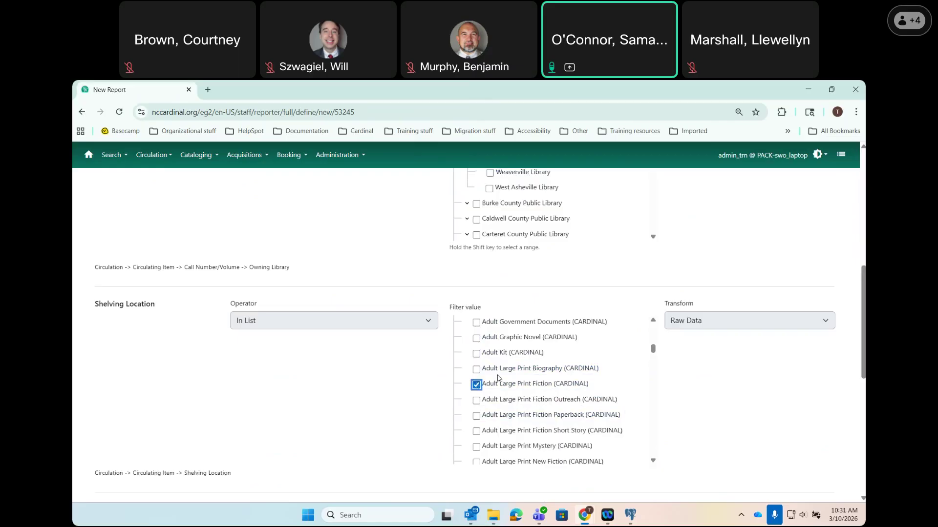
- Check the four renewal filters and continue to the report's layout and scheduling settings
{"action": "scroll", "coordinate": [415, 393], "scroll_direction": "down", "scroll_amount": 3}
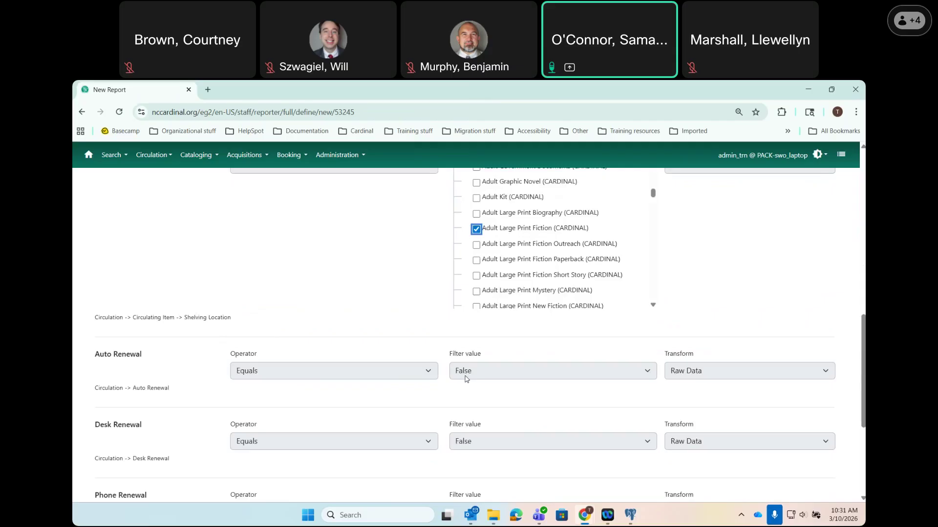
{"action": "left_click", "coordinate": [466, 377]}
{"action": "scroll", "coordinate": [270, 340], "scroll_direction": "down", "scroll_amount": 1}
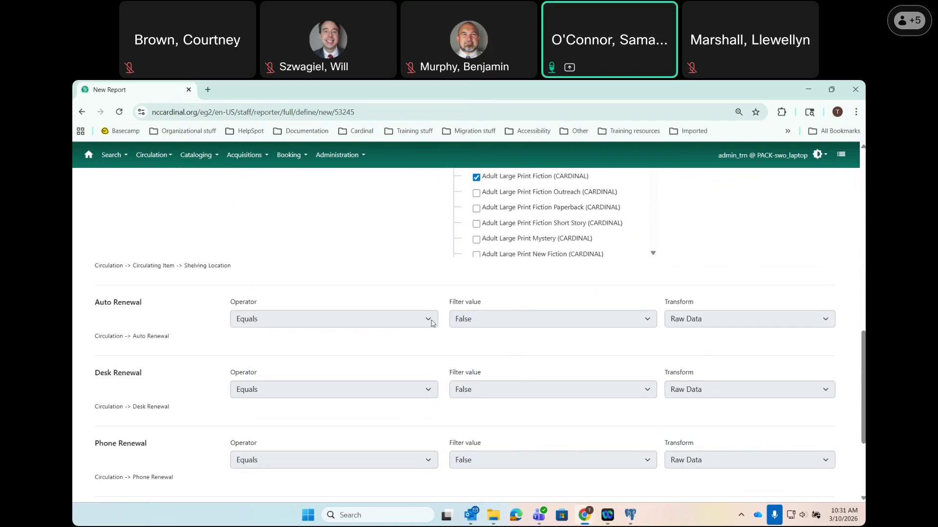
{"action": "scroll", "coordinate": [491, 320], "scroll_direction": "down", "scroll_amount": 1}
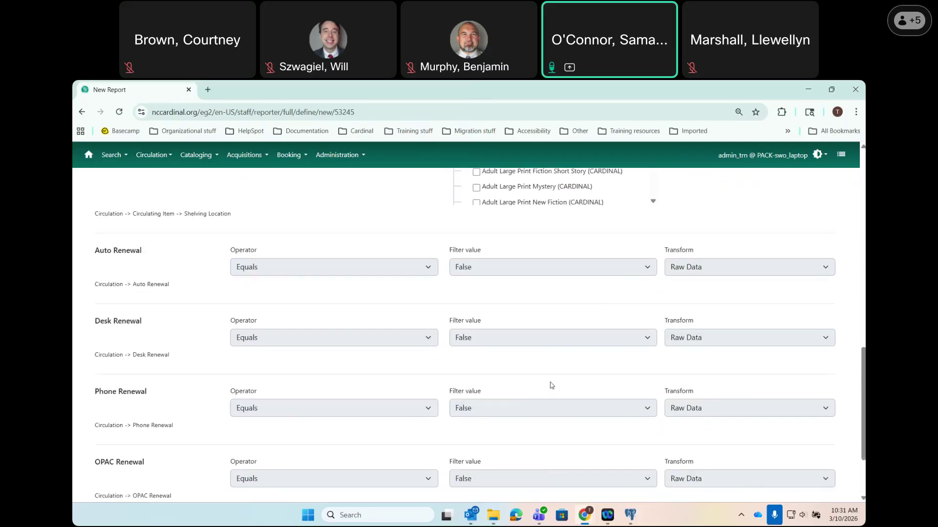
{"action": "scroll", "coordinate": [551, 382], "scroll_direction": "down", "scroll_amount": 1}
{"action": "left_click", "coordinate": [156, 483]}
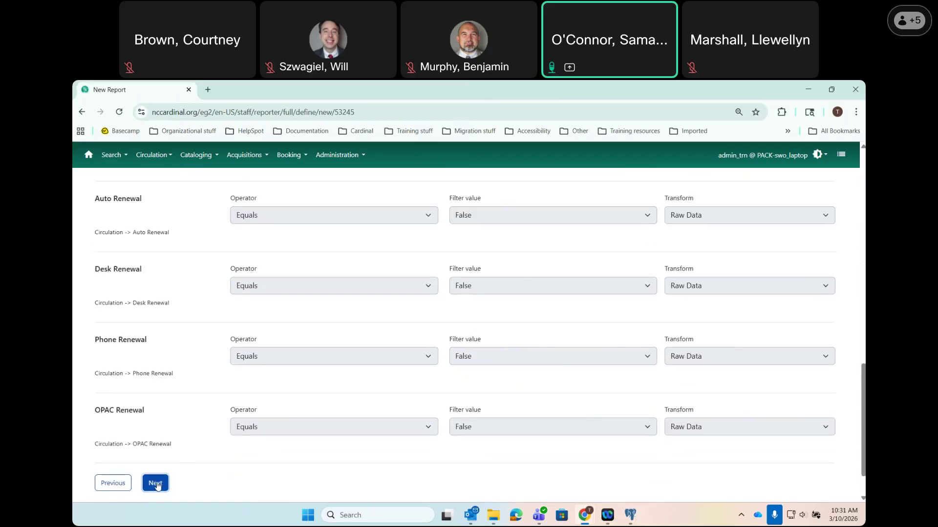
- Choose Test reports as the report folder and Test Reports as the output folder
{"action": "scroll", "coordinate": [708, 437], "scroll_direction": "up", "scroll_amount": 2}
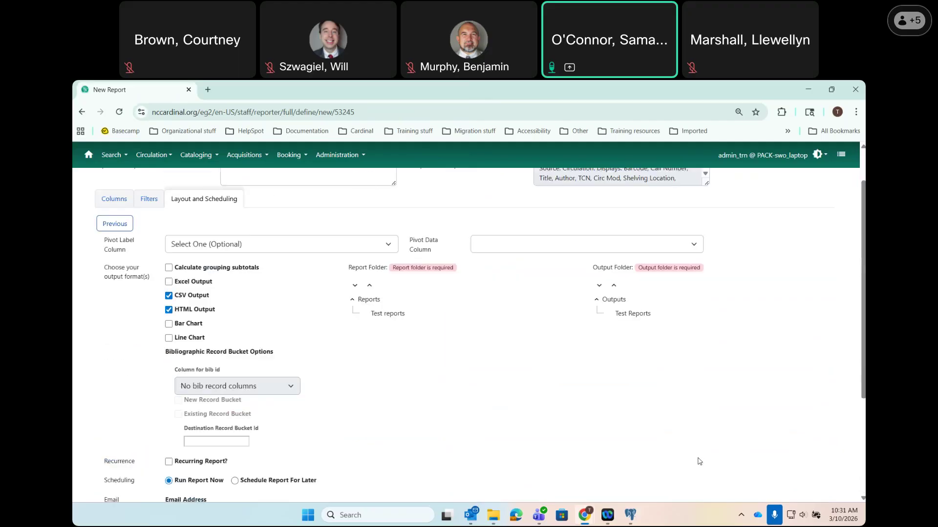
{"action": "left_click", "coordinate": [390, 314]}
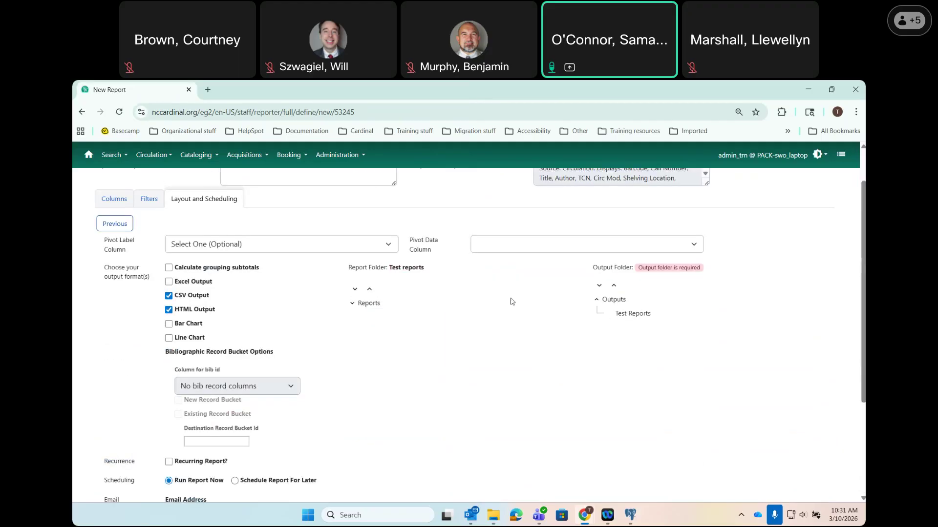
{"action": "left_click", "coordinate": [641, 315]}
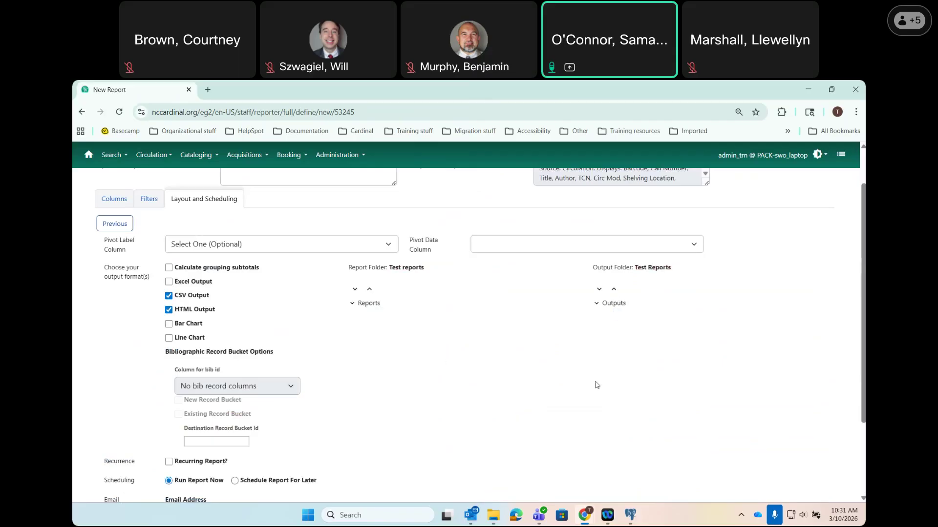
- Replace CSV output with Excel output, then save and schedule the report to run now
{"action": "scroll", "coordinate": [593, 381], "scroll_direction": "down", "scroll_amount": 3}
{"action": "scroll", "coordinate": [425, 257], "scroll_direction": "up", "scroll_amount": 1}
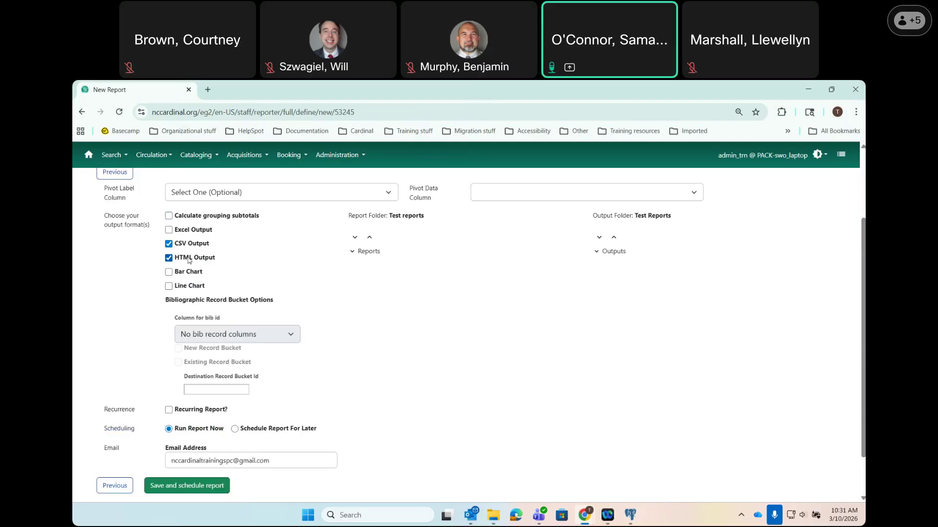
{"action": "left_click", "coordinate": [169, 244]}
{"action": "left_click", "coordinate": [169, 229]}
{"action": "scroll", "coordinate": [327, 412], "scroll_direction": "down", "scroll_amount": 1}
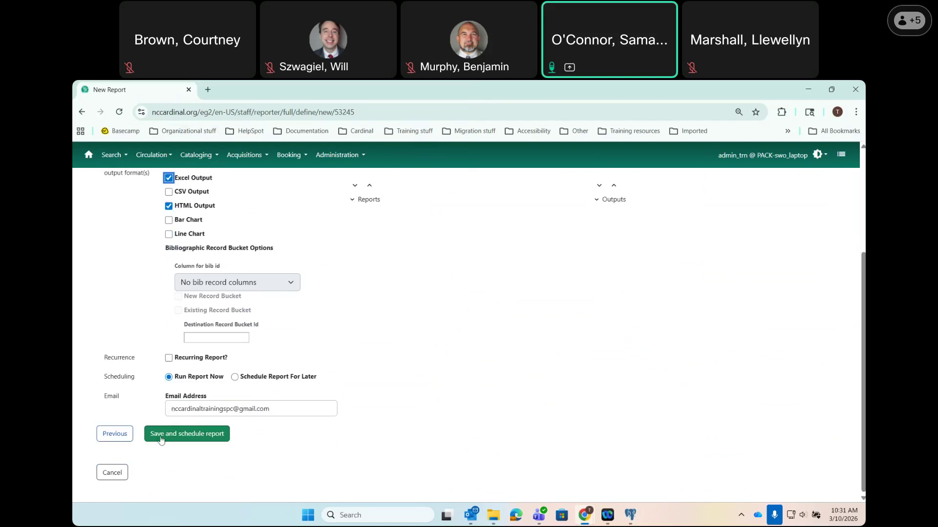
{"action": "left_click", "coordinate": [181, 439]}
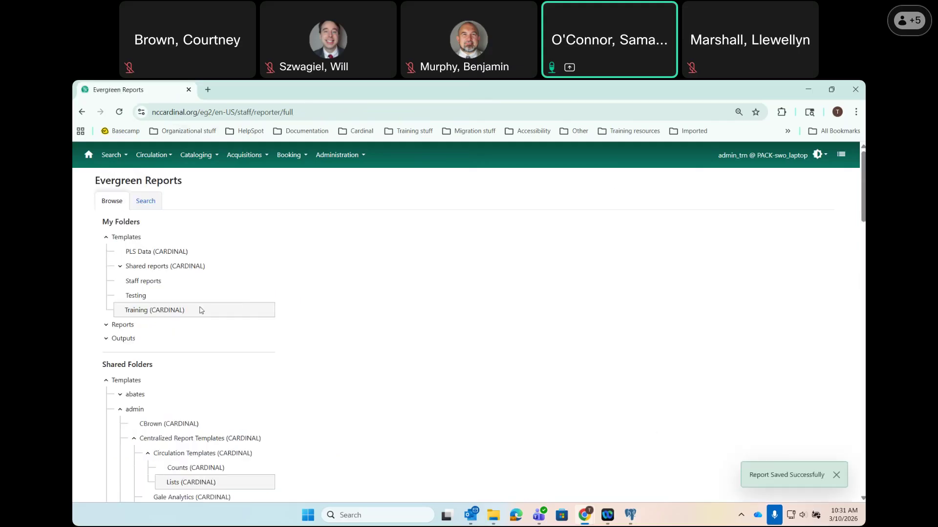
- Open the Test Reports folder among your own outputs
{"action": "left_click", "coordinate": [106, 338]}
{"action": "left_click", "coordinate": [149, 354]}
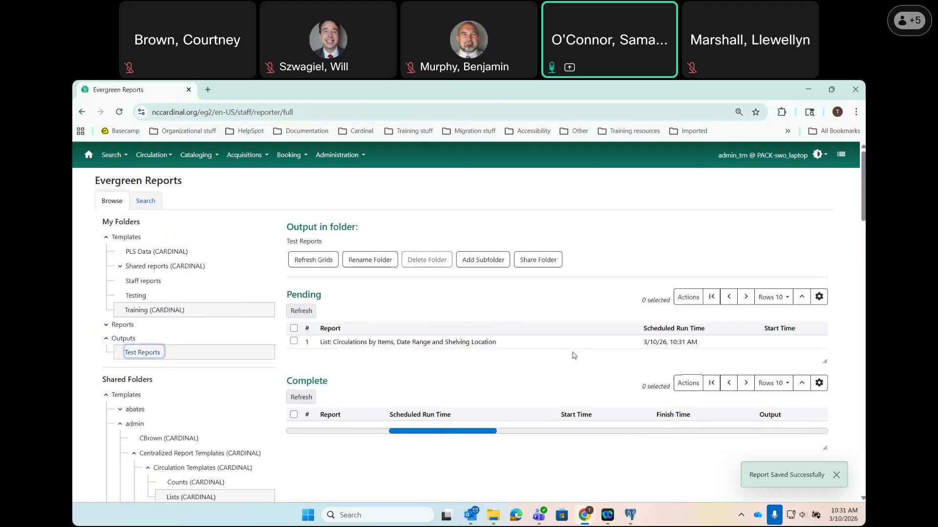
- Dismiss the save notice and refresh the output grids until the pending circulations report moves to the completed list
{"action": "left_click", "coordinate": [835, 476]}
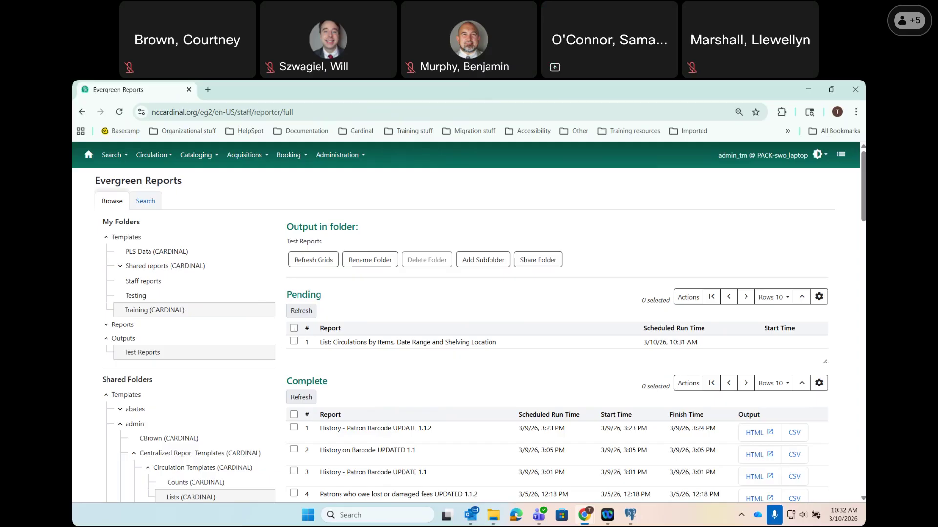
{"action": "left_click", "coordinate": [312, 267]}
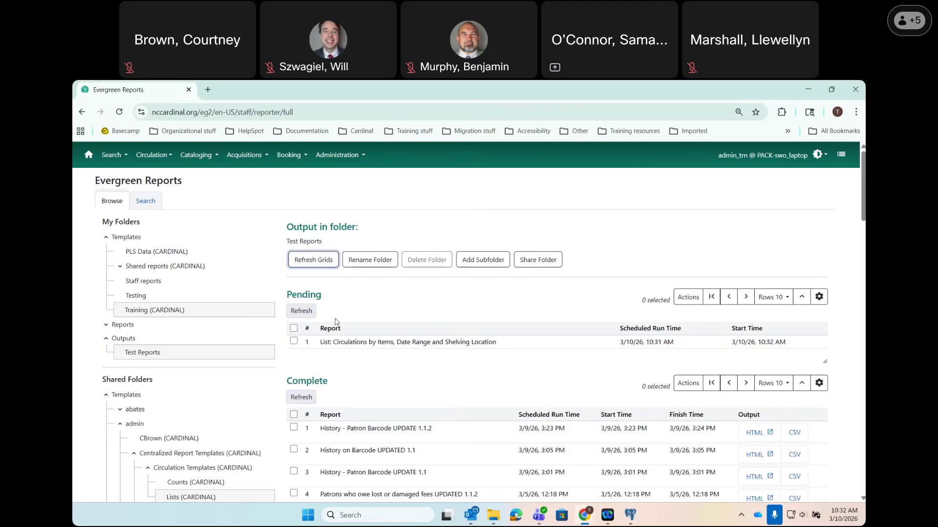
{"action": "left_click", "coordinate": [311, 263]}
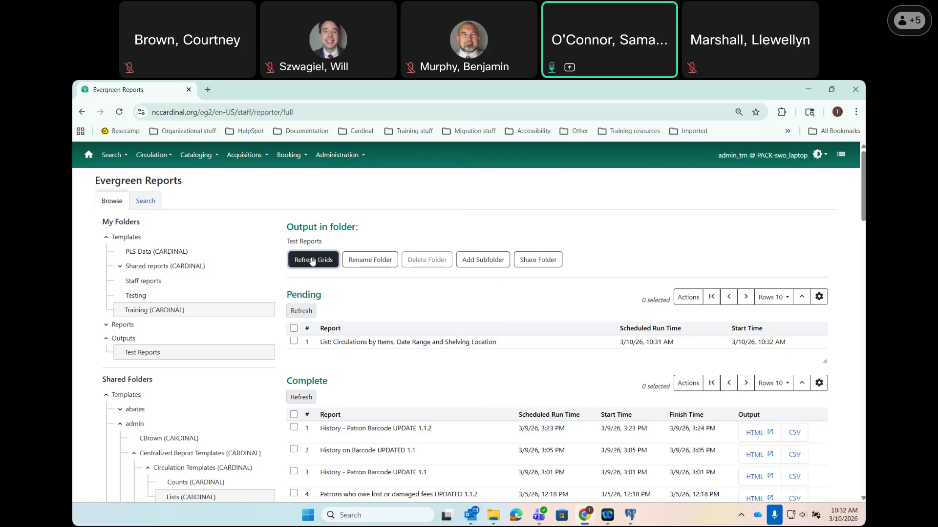
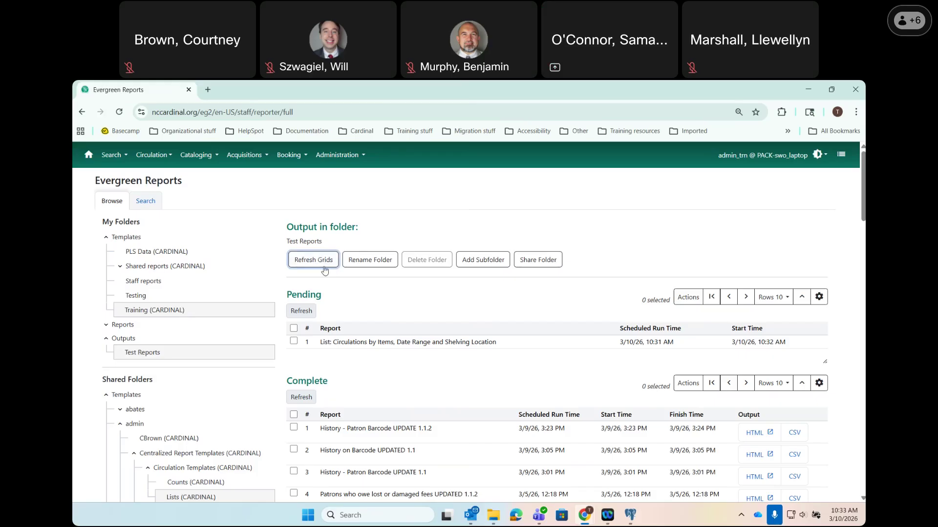
{"action": "left_click", "coordinate": [324, 268]}
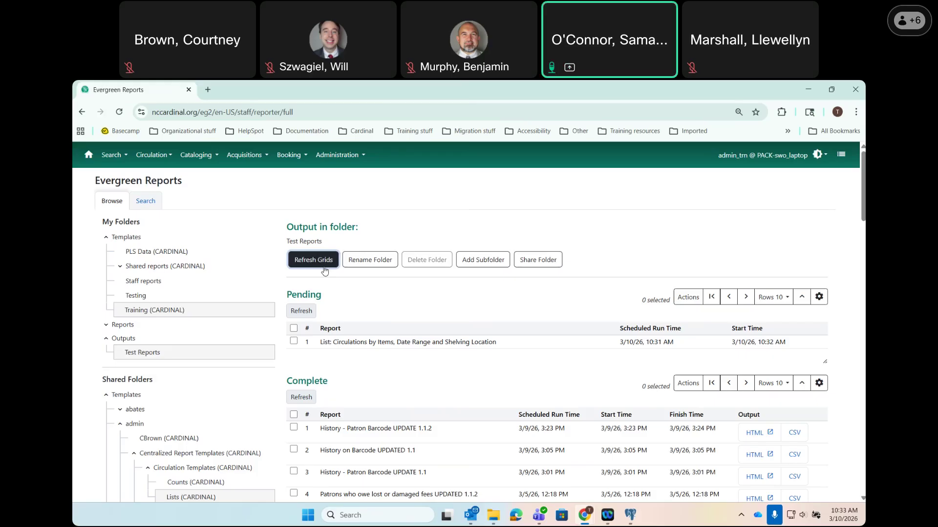
{"action": "left_click", "coordinate": [326, 264]}
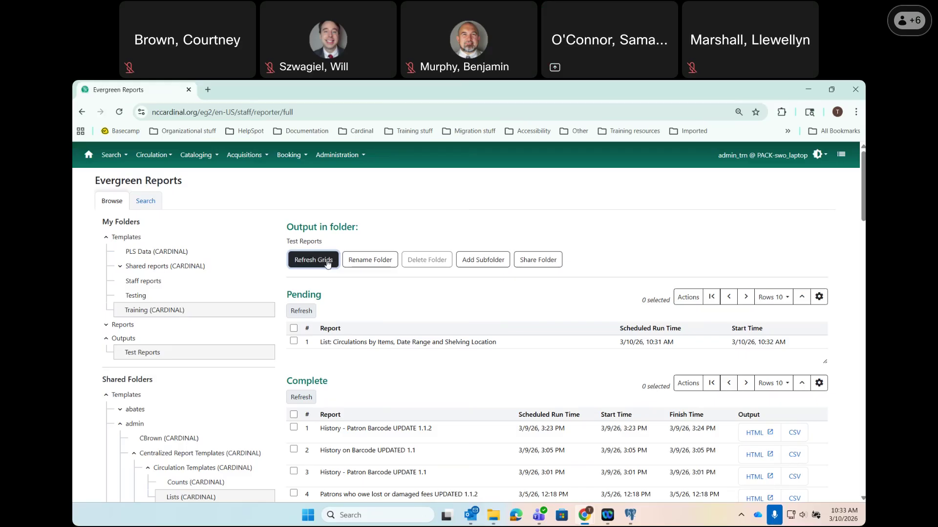
{"action": "left_click", "coordinate": [327, 264]}
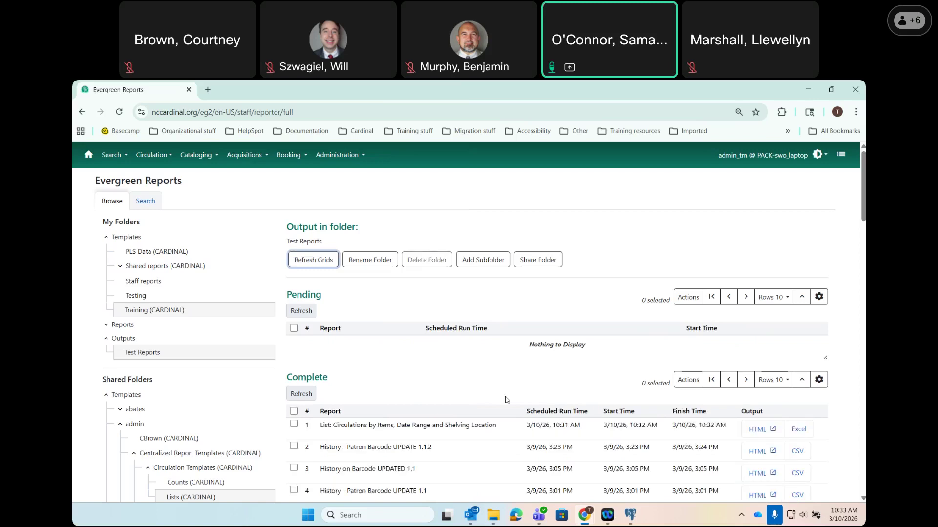
- Open the HTML output of the completed List: Circulations by Items, Date Range and Shelving Location report and skim its shelving locations
{"action": "left_click", "coordinate": [756, 431]}
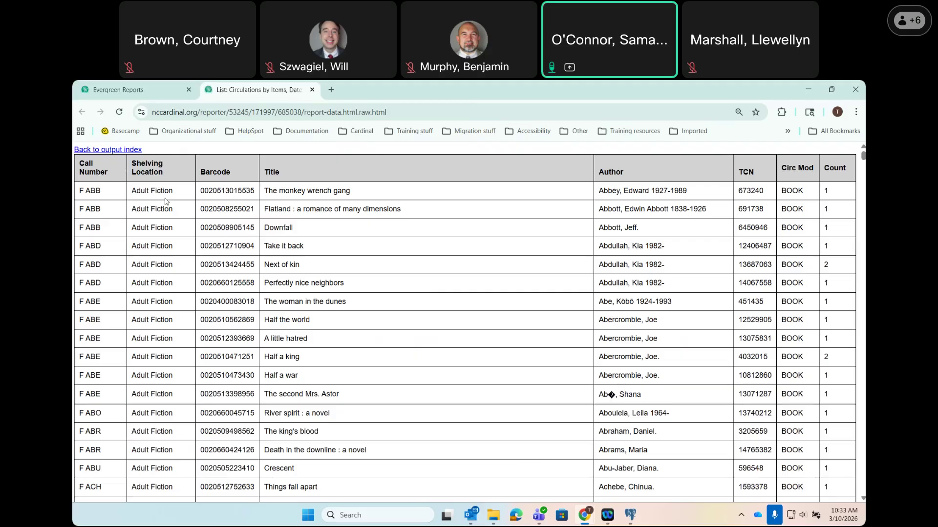
{"action": "left_click_drag", "start_coordinate": [863, 155], "coordinate": [863, 458]}
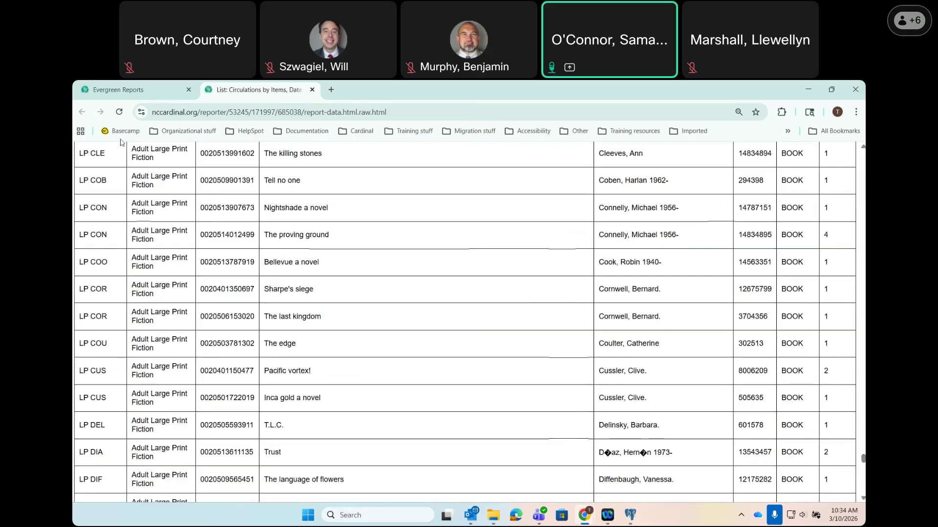
{"action": "left_click_drag", "start_coordinate": [863, 459], "coordinate": [862, 156]}
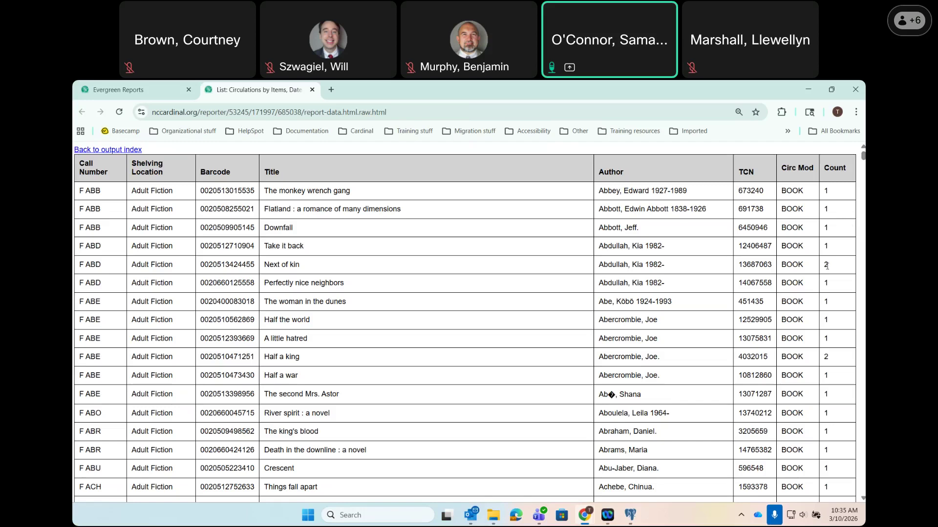
- Examine the circulation counts across the Adult Fiction rows, including the entry for Intergalactic Exterminators, Inc
{"action": "scroll", "coordinate": [827, 266], "scroll_direction": "down", "scroll_amount": 3}
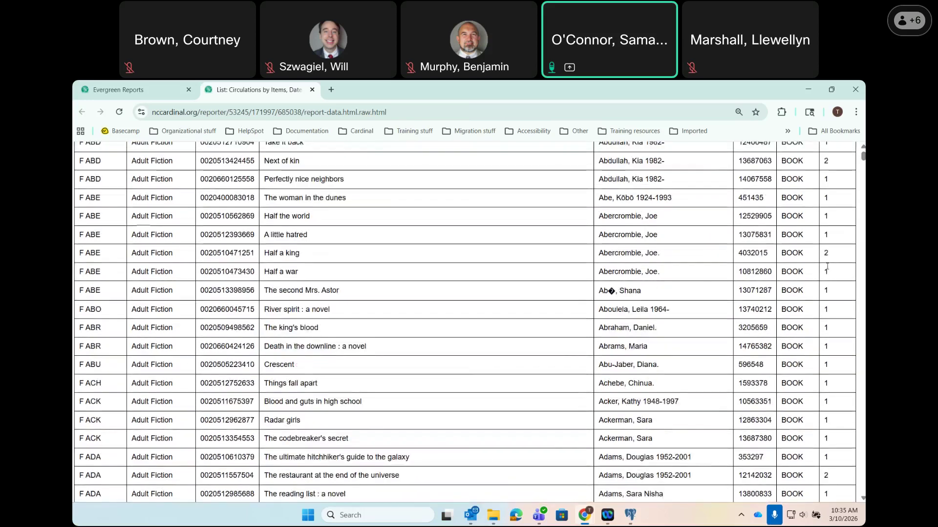
{"action": "scroll", "coordinate": [827, 266], "scroll_direction": "down", "scroll_amount": 2}
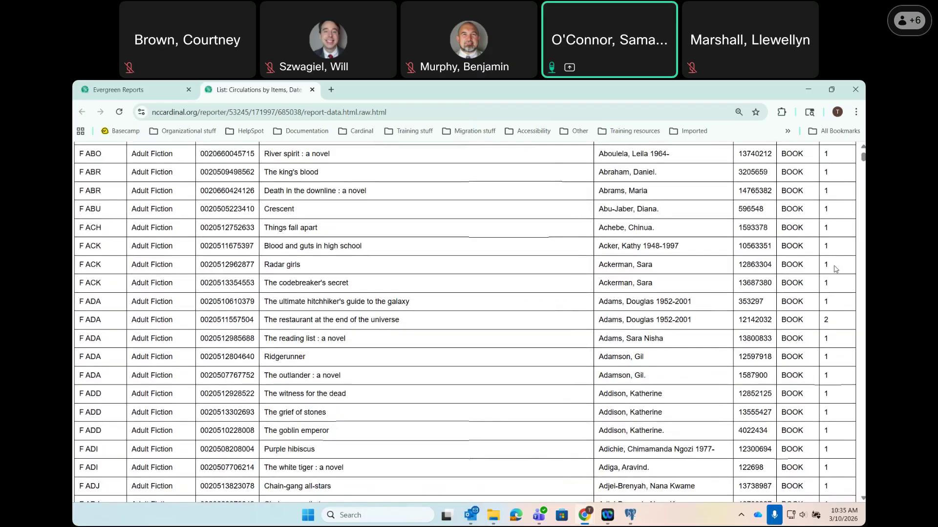
{"action": "scroll", "coordinate": [835, 272], "scroll_direction": "down", "scroll_amount": 6}
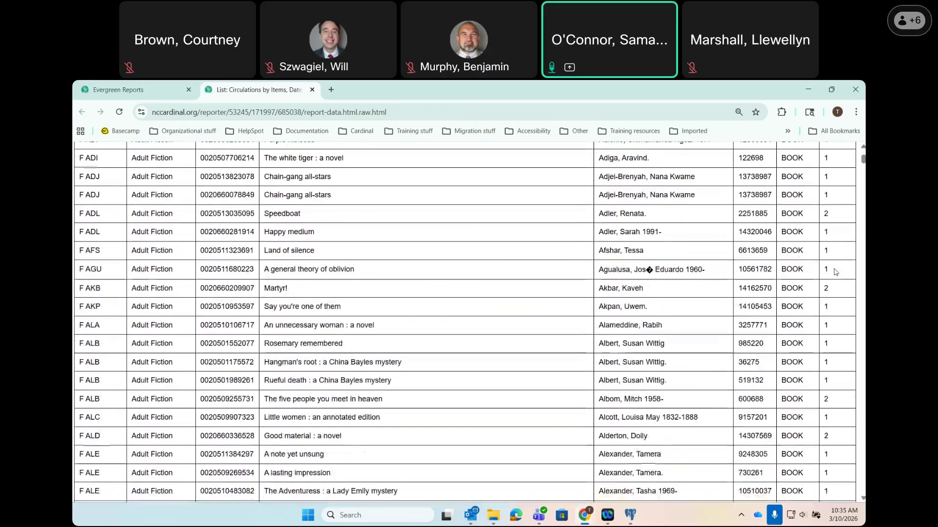
{"action": "scroll", "coordinate": [835, 272], "scroll_direction": "down", "scroll_amount": 9}
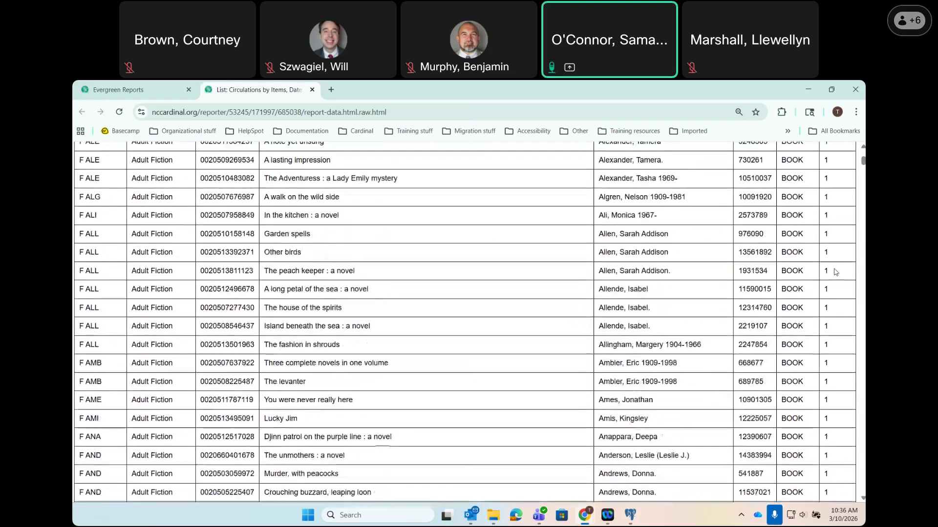
{"action": "scroll", "coordinate": [835, 272], "scroll_direction": "down", "scroll_amount": 12}
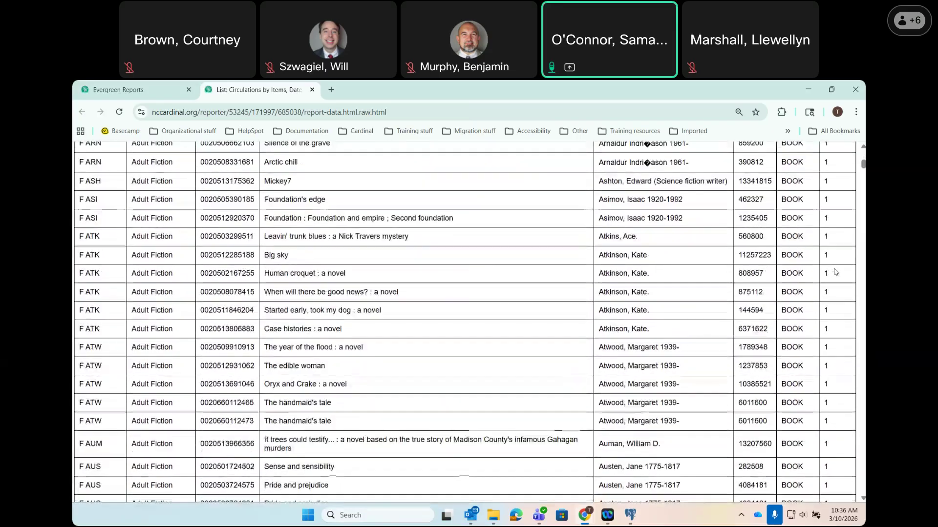
{"action": "scroll", "coordinate": [835, 272], "scroll_direction": "down", "scroll_amount": 12}
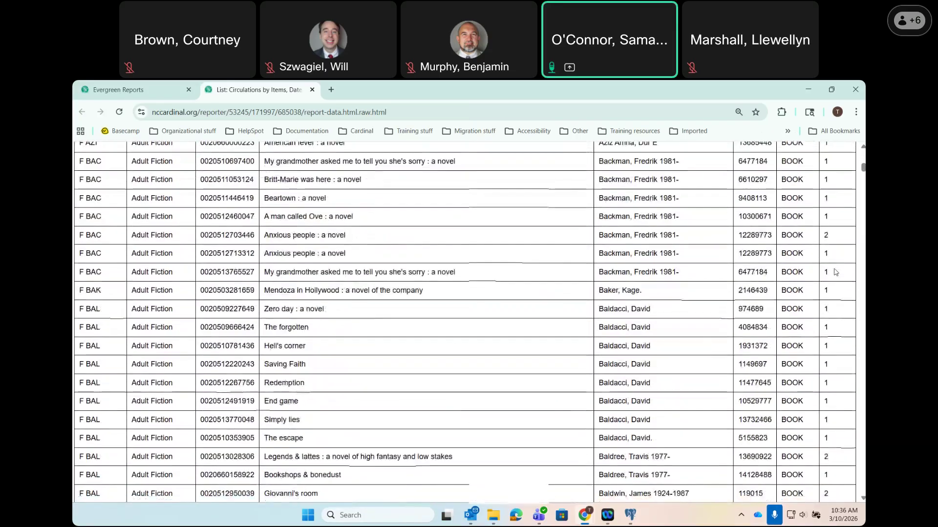
{"action": "scroll", "coordinate": [835, 272], "scroll_direction": "down", "scroll_amount": 15}
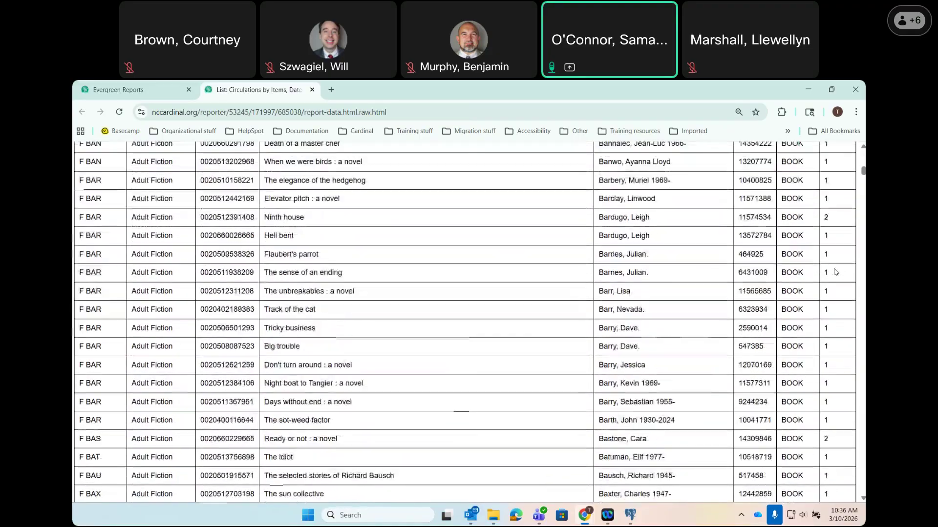
{"action": "scroll", "coordinate": [835, 272], "scroll_direction": "down", "scroll_amount": 13}
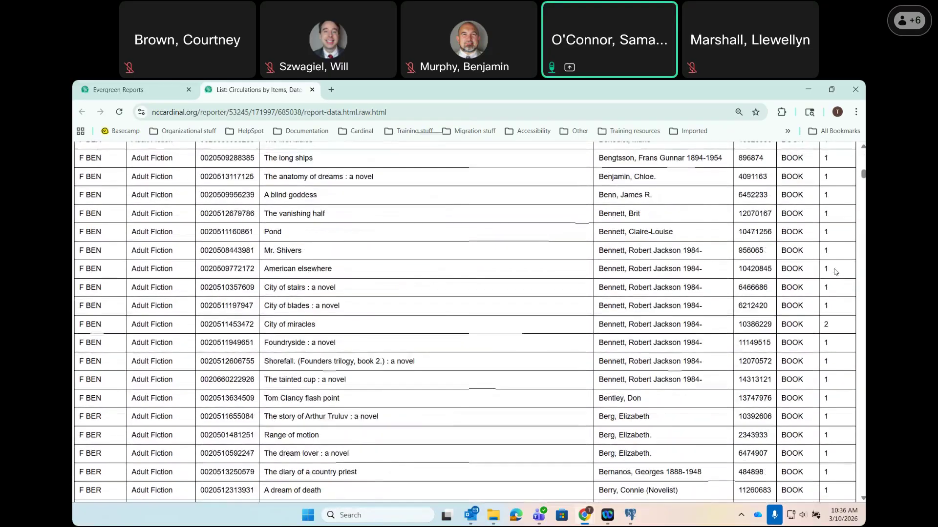
{"action": "scroll", "coordinate": [835, 272], "scroll_direction": "down", "scroll_amount": 11}
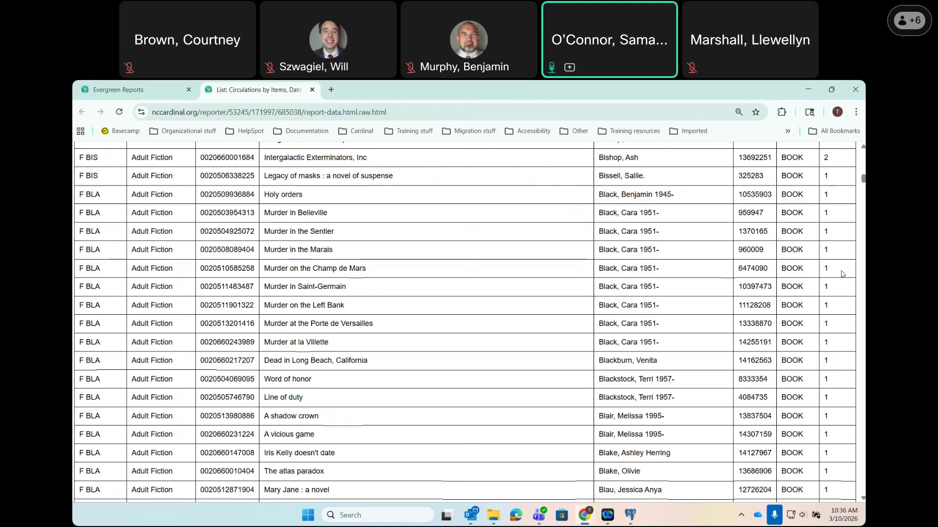
{"action": "left_click_drag", "start_coordinate": [200, 157], "coordinate": [384, 157]}
{"action": "left_click", "coordinate": [265, 156]}
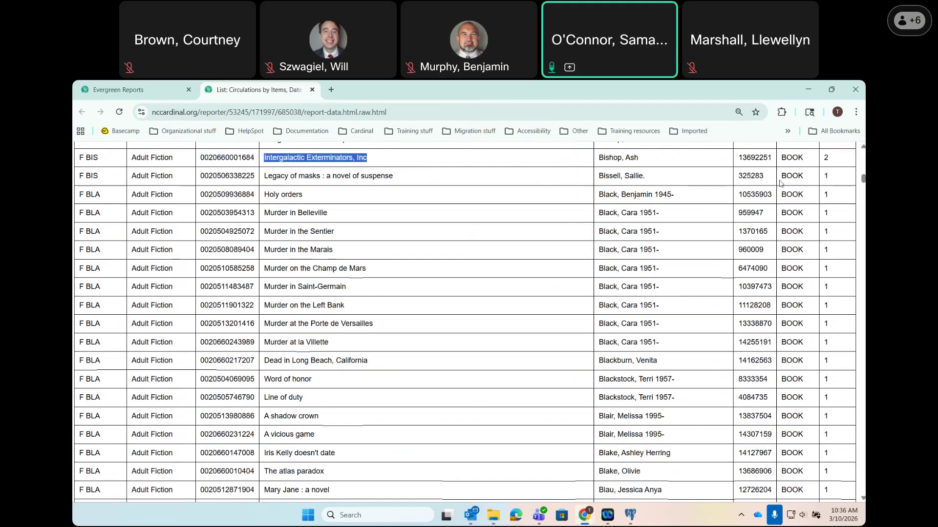
{"action": "left_click", "coordinate": [829, 156]}
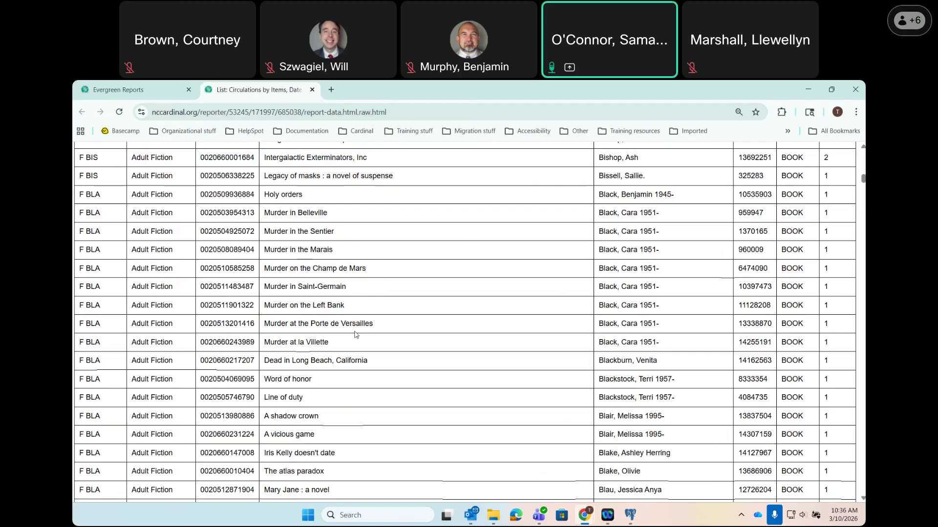
- Look through the report for duplicate titles and compare the barcodes and counts of the two copies of The handmaid's tale
{"action": "scroll", "coordinate": [356, 335], "scroll_direction": "down", "scroll_amount": 1}
{"action": "scroll", "coordinate": [356, 335], "scroll_direction": "down", "scroll_amount": 4}
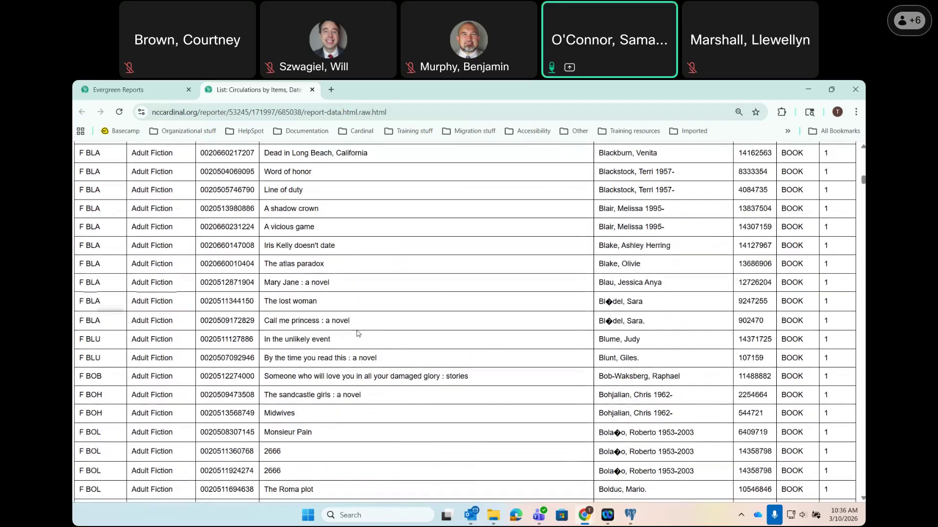
{"action": "scroll", "coordinate": [359, 334], "scroll_direction": "down", "scroll_amount": 8}
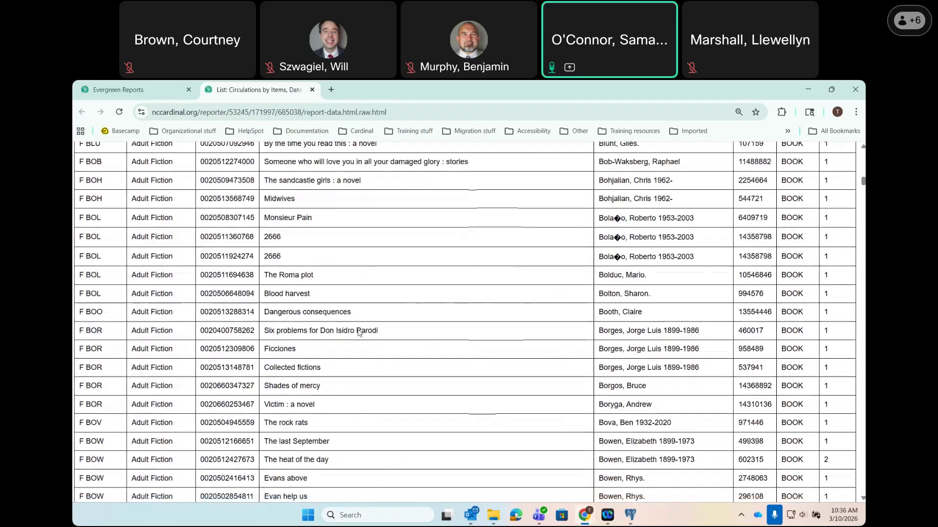
{"action": "scroll", "coordinate": [359, 333], "scroll_direction": "down", "scroll_amount": 9}
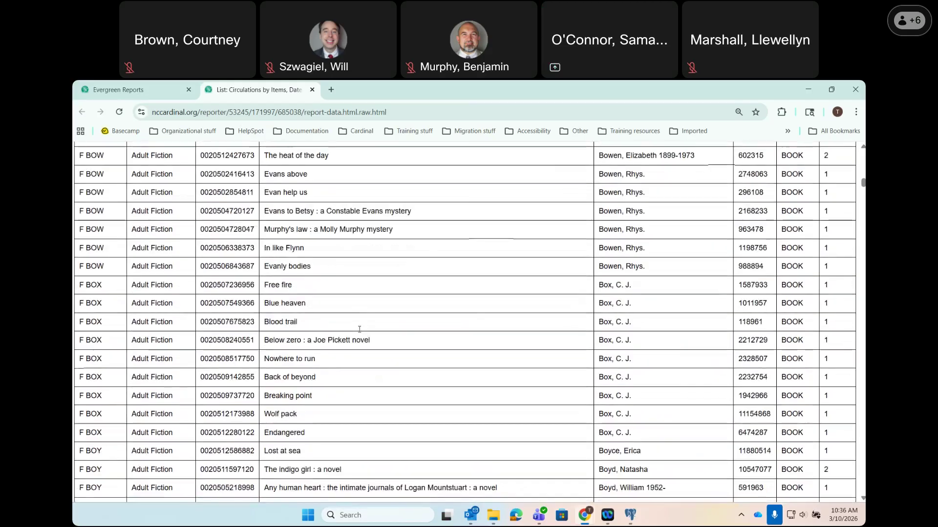
{"action": "scroll", "coordinate": [359, 334], "scroll_direction": "down", "scroll_amount": 3}
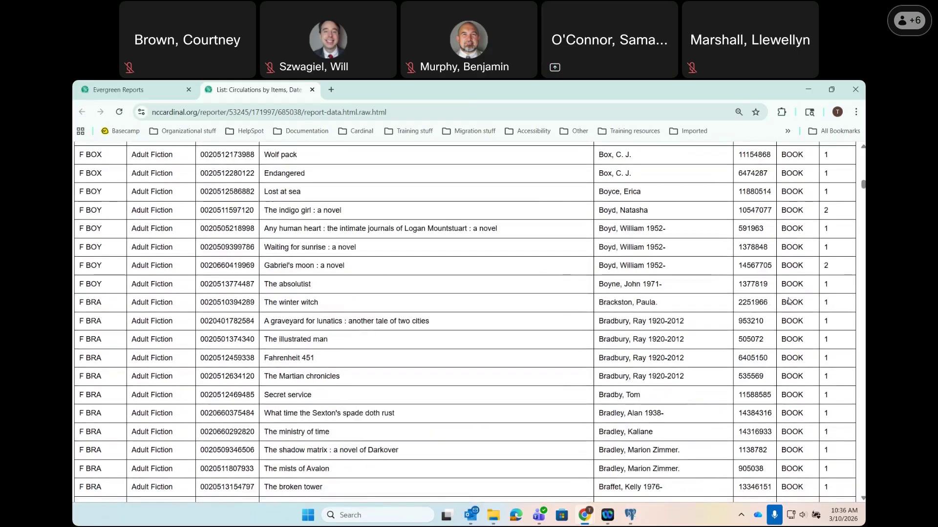
{"action": "key", "text": "Home"}
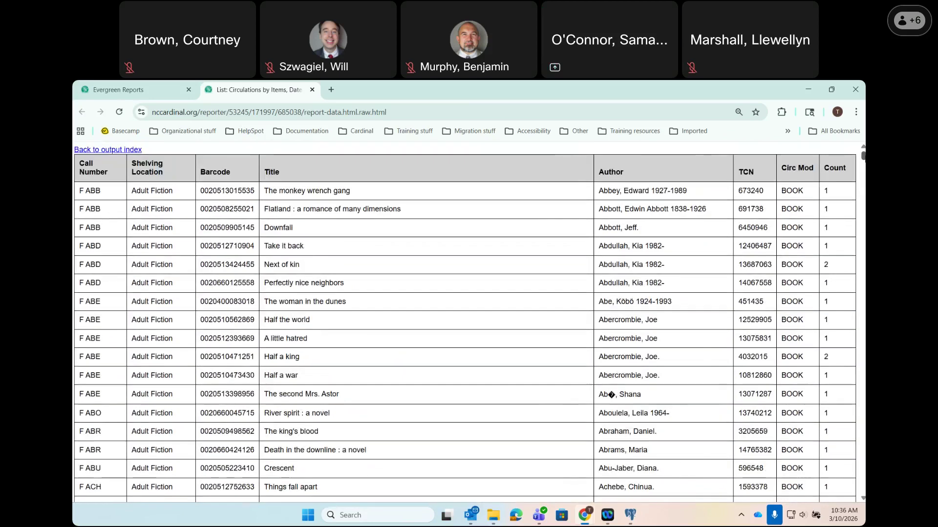
{"action": "key", "text": "Page_Down"}
{"action": "key", "text": "Page_Down"}
{"action": "key", "text": "Page_Down"}
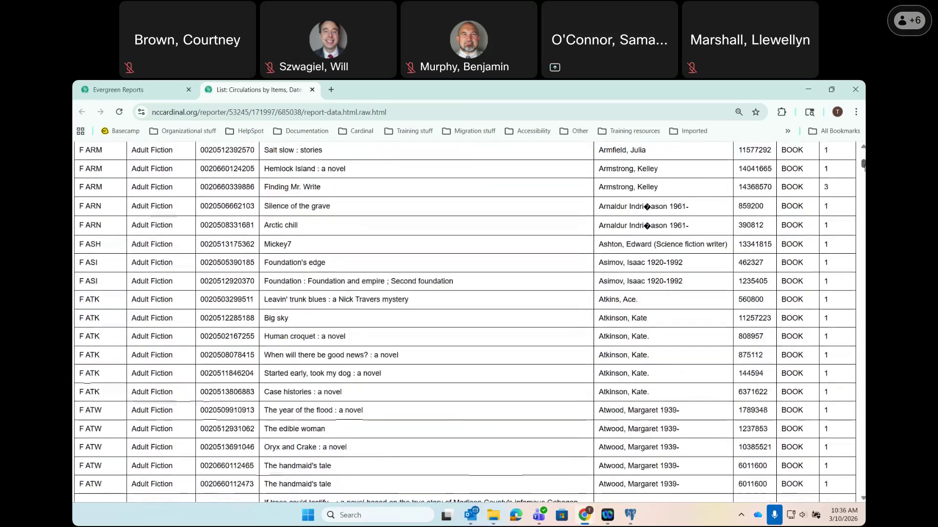
{"action": "scroll", "coordinate": [217, 374], "scroll_direction": "down", "scroll_amount": 1}
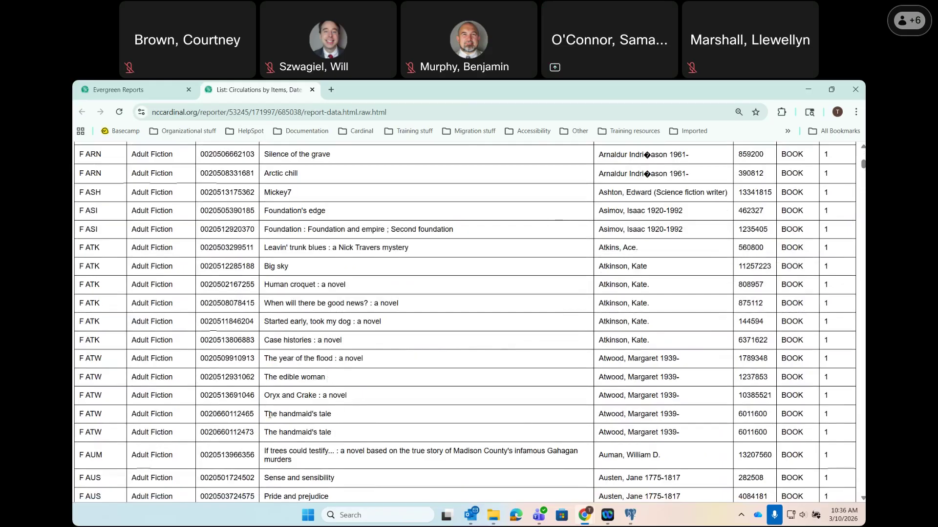
{"action": "double_click", "coordinate": [826, 414]}
{"action": "double_click", "coordinate": [825, 432]}
{"action": "left_click_drag", "start_coordinate": [248, 413], "coordinate": [192, 416]}
{"action": "left_click", "coordinate": [268, 415]}
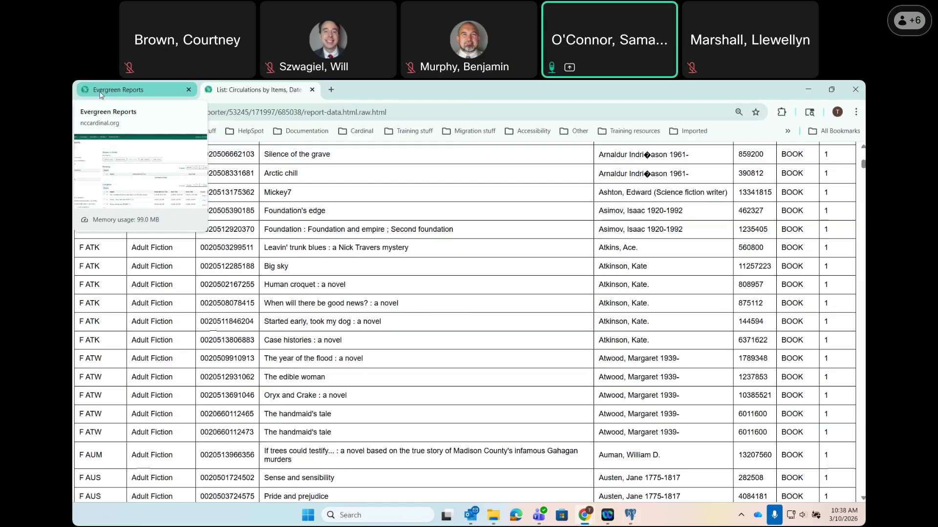
- Return to Evergreen Reports and browse the shared circulation Lists templates and the neighbouring centralized template folders
{"action": "left_click", "coordinate": [100, 93]}
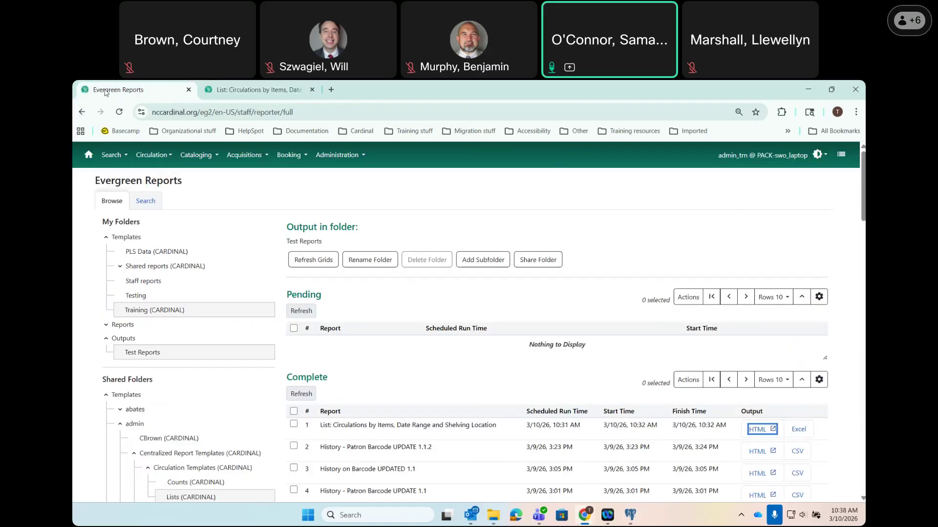
{"action": "scroll", "coordinate": [225, 344], "scroll_direction": "down", "scroll_amount": 3}
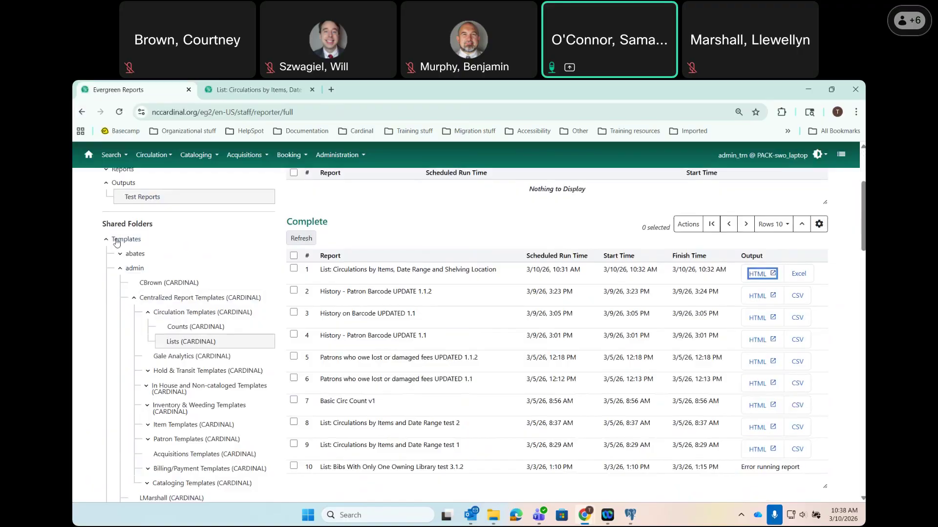
{"action": "left_click", "coordinate": [164, 313]}
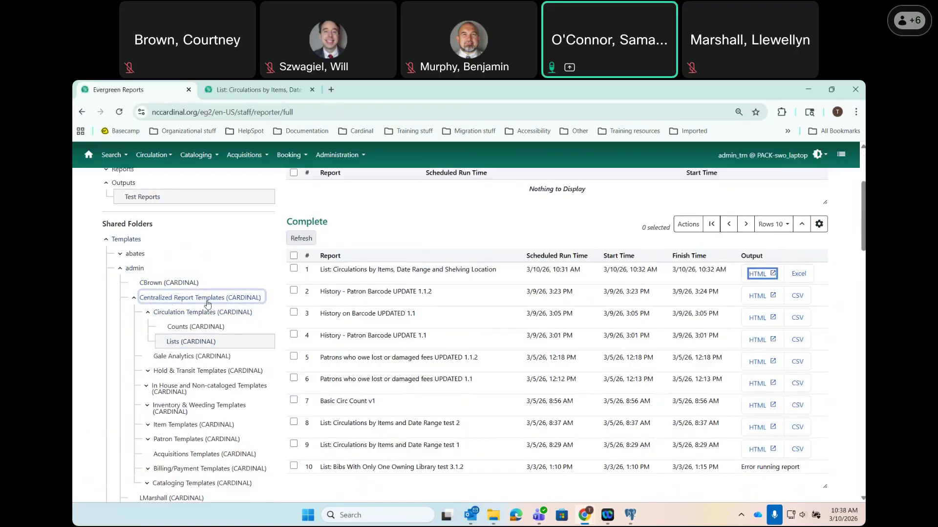
{"action": "left_click", "coordinate": [183, 340]}
{"action": "left_click", "coordinate": [183, 341]}
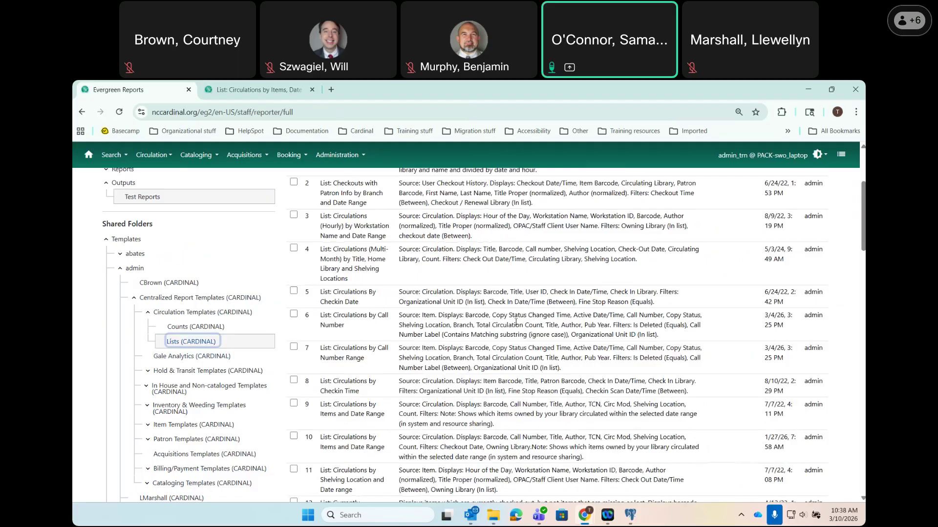
{"action": "scroll", "coordinate": [458, 348], "scroll_direction": "down", "scroll_amount": 3}
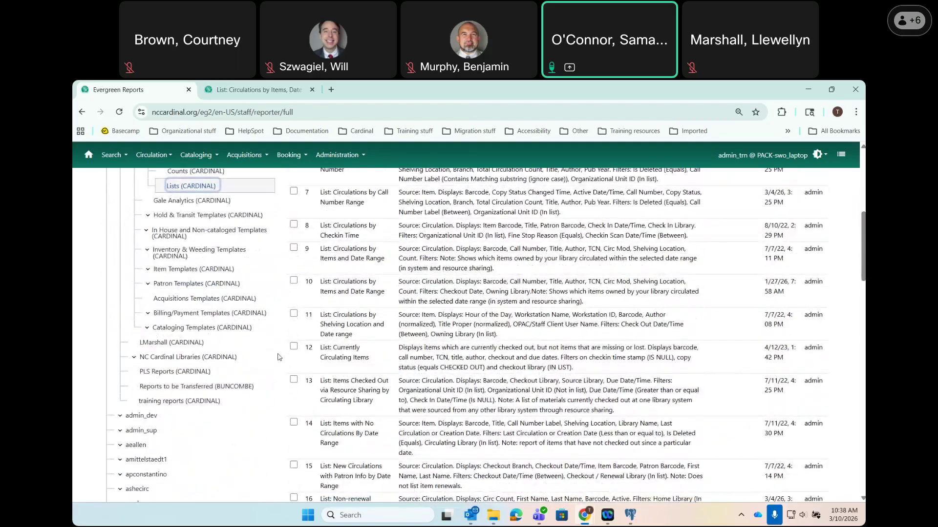
{"action": "left_click", "coordinate": [224, 299]}
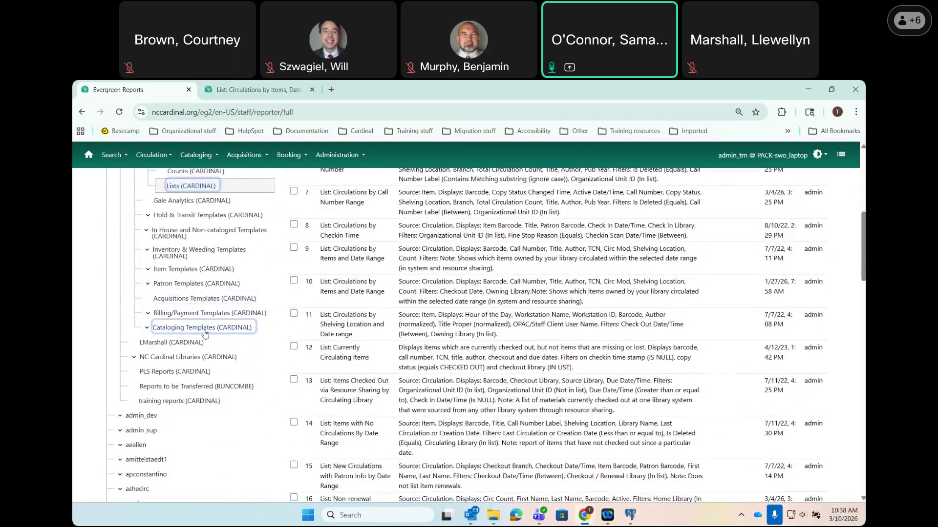
- Open the shared Lists folder under Inventory & Weeding Templates and browse its templates
{"action": "left_click", "coordinate": [211, 251]}
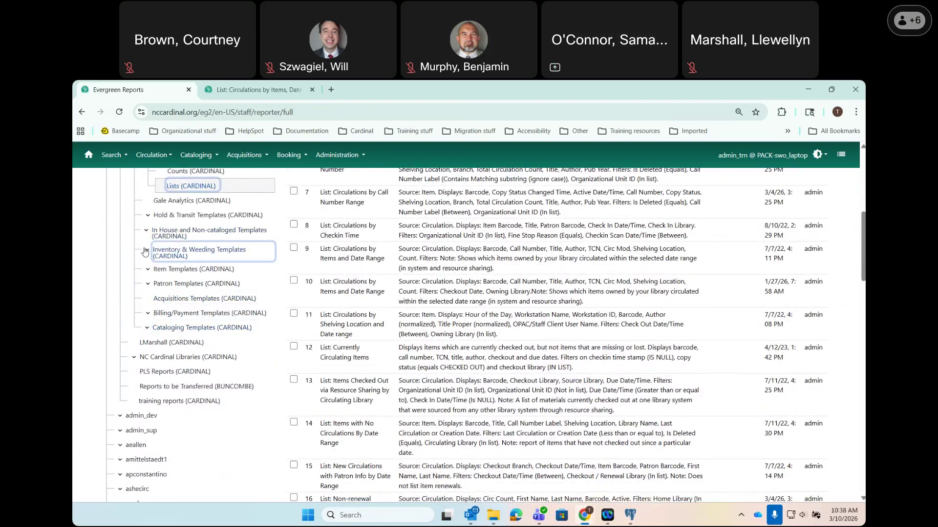
{"action": "left_click", "coordinate": [146, 250]}
{"action": "left_click", "coordinate": [186, 270]}
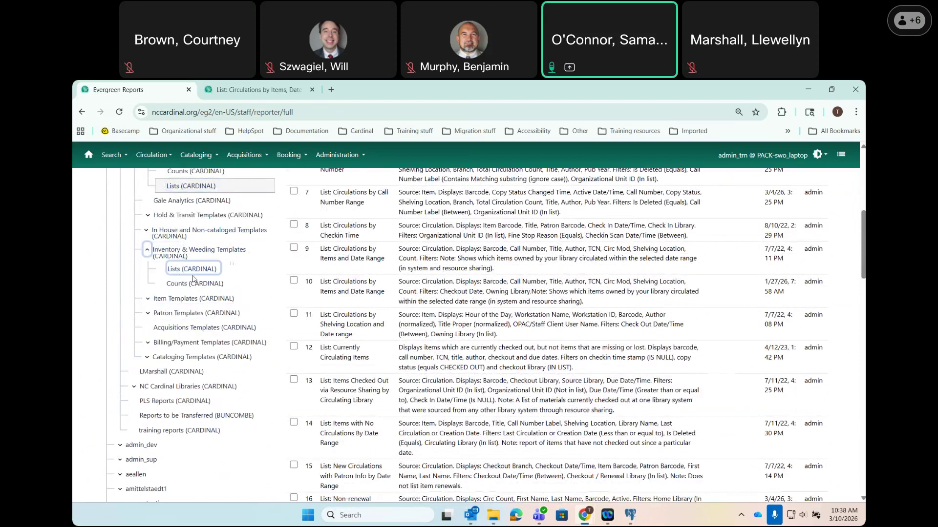
{"action": "scroll", "coordinate": [530, 365], "scroll_direction": "up", "scroll_amount": 5}
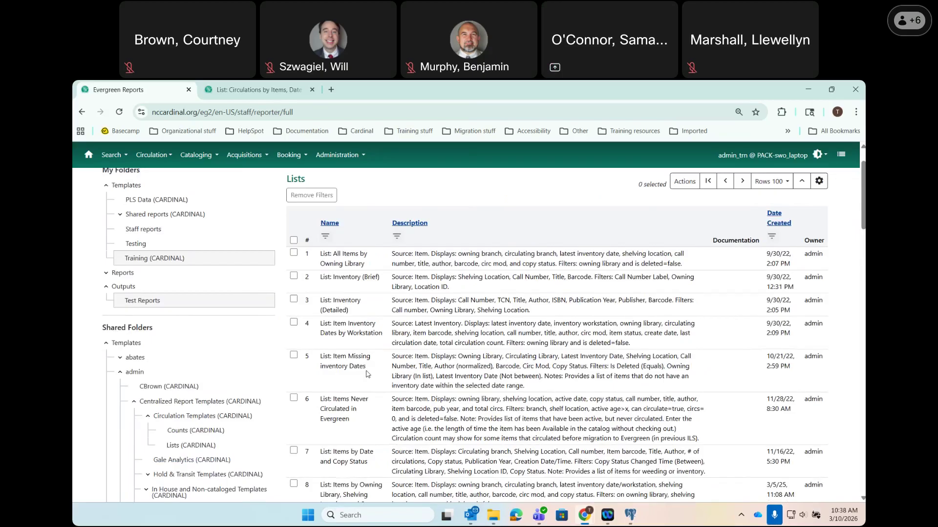
{"action": "scroll", "coordinate": [368, 374], "scroll_direction": "down", "scroll_amount": 1}
- Examine the name, description and creation date of the List: Items Never Circulated in Evergreen template
{"action": "left_click_drag", "start_coordinate": [350, 367], "coordinate": [319, 345]}
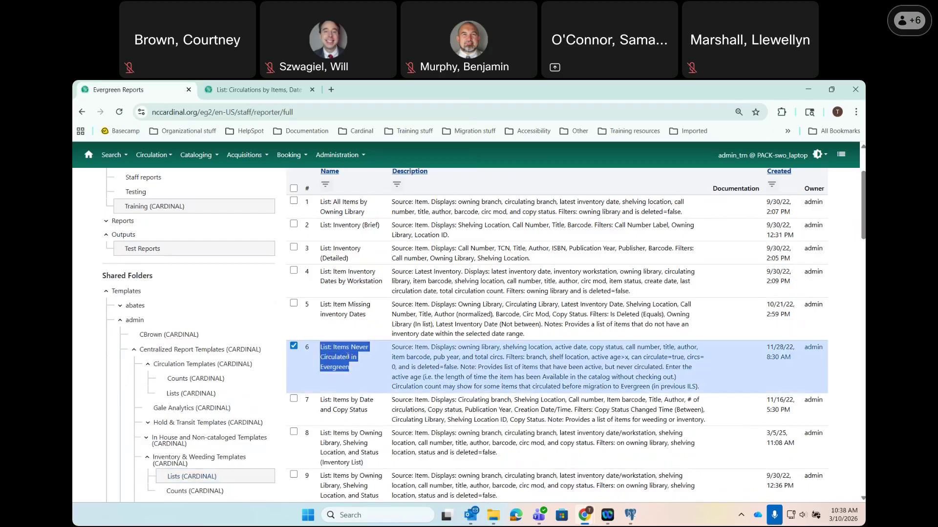
{"action": "left_click", "coordinate": [293, 346]}
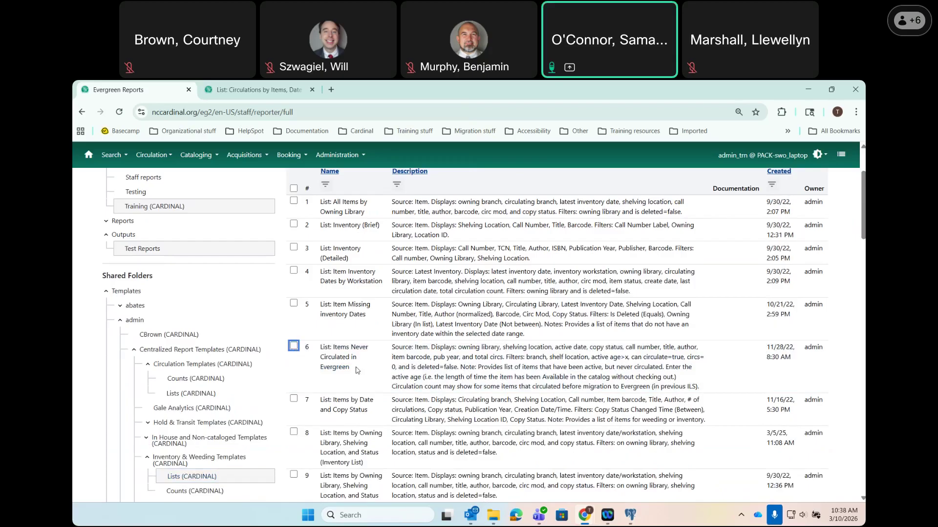
{"action": "left_click_drag", "start_coordinate": [355, 370], "coordinate": [324, 348]}
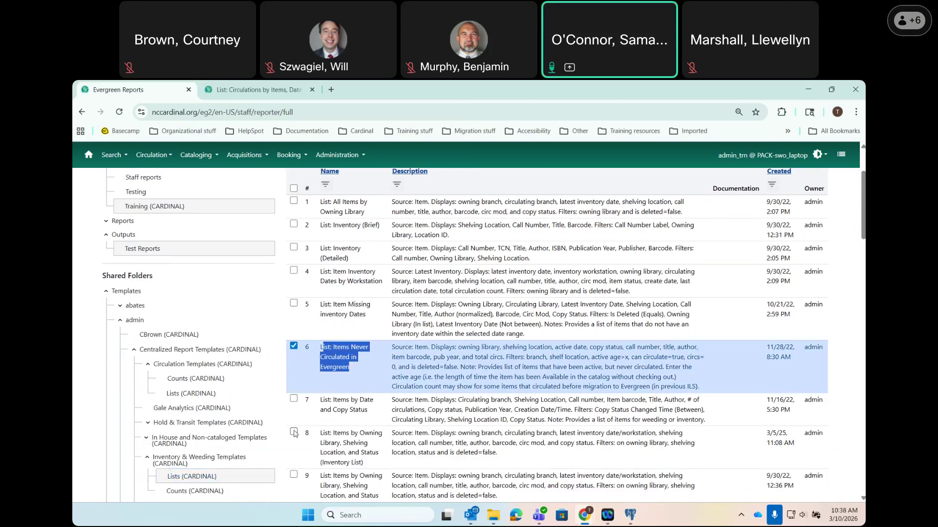
{"action": "left_click_drag", "start_coordinate": [320, 347], "coordinate": [364, 375]}
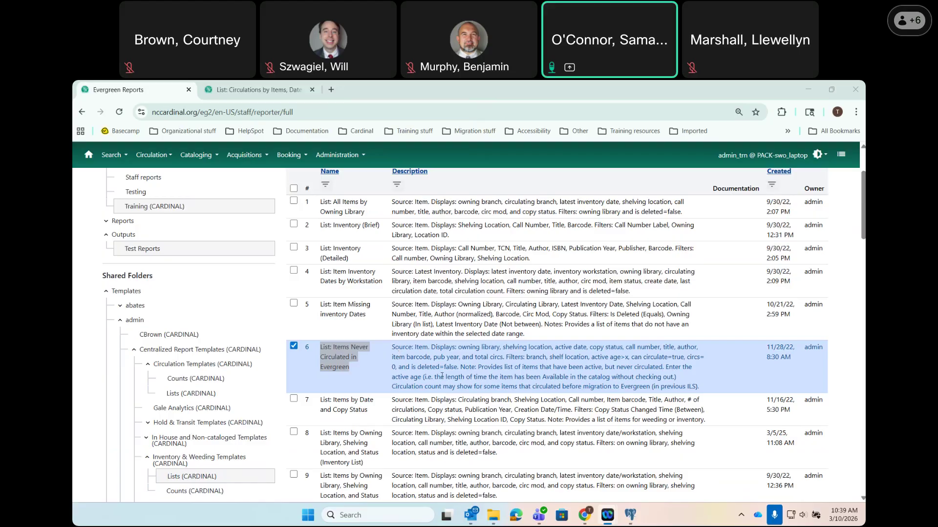
{"action": "double_click", "coordinate": [789, 348]}
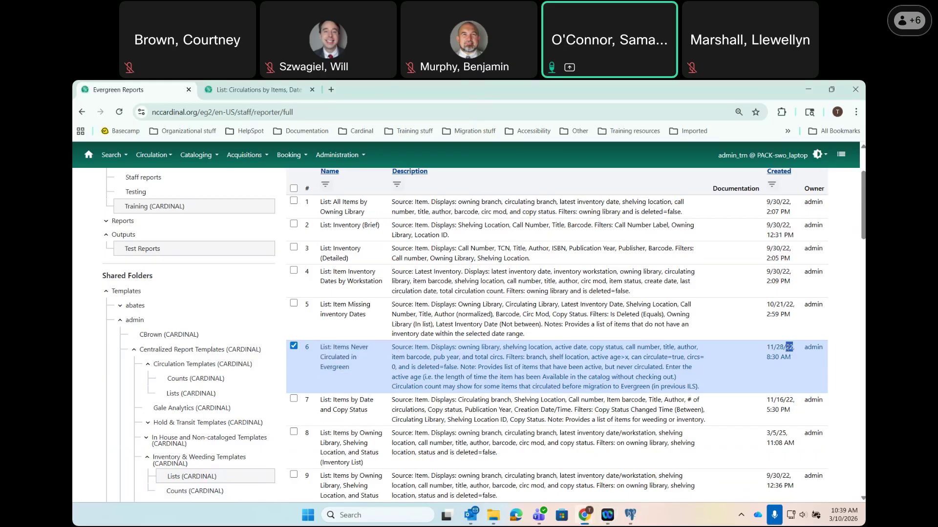
{"action": "left_click", "coordinate": [790, 351]}
- Open the Training (CARDINAL) folder under My Folders and start a new template in it
{"action": "scroll", "coordinate": [433, 376], "scroll_direction": "up", "scroll_amount": 3}
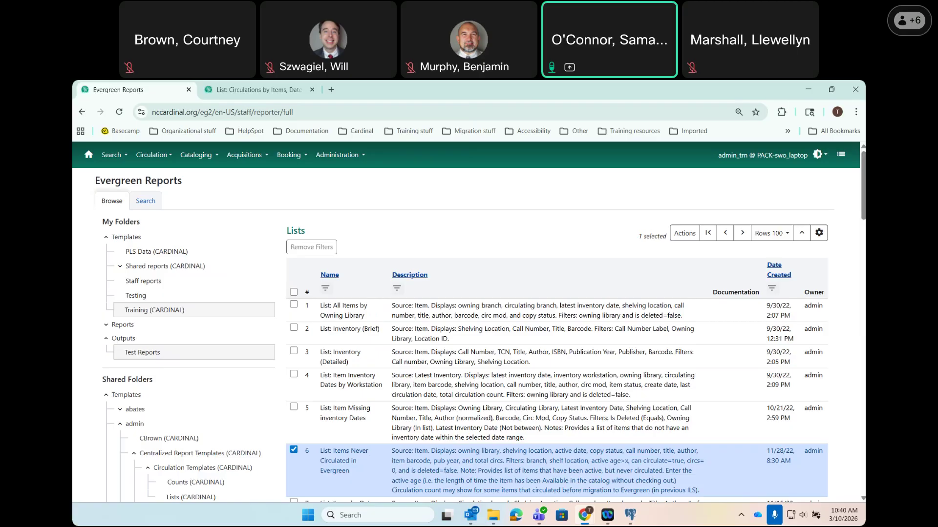
{"action": "left_click", "coordinate": [165, 312]}
{"action": "left_click", "coordinate": [118, 237]}
{"action": "left_click", "coordinate": [140, 311]}
{"action": "left_click", "coordinate": [140, 315]}
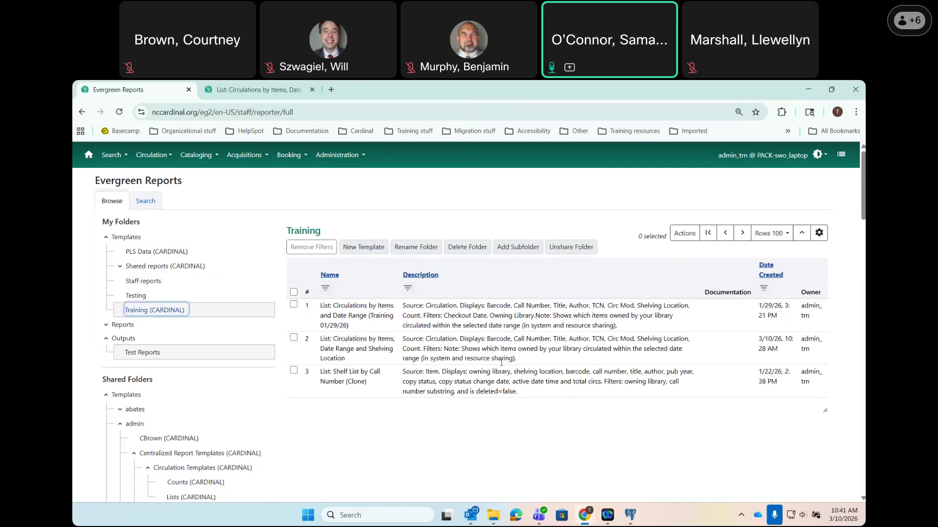
{"action": "left_click", "coordinate": [363, 250]}
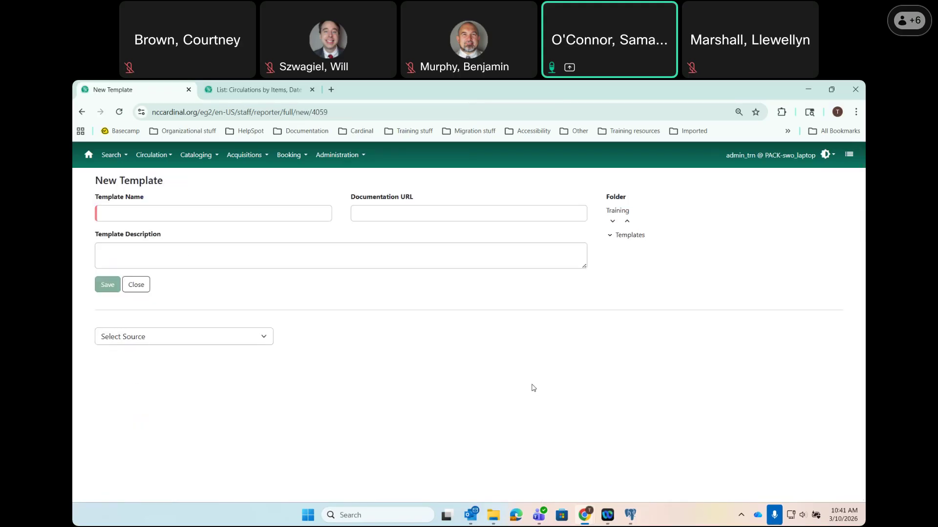
- Name the new template "Count: Circulations by Library Branch 1.1"
{"action": "key", "text": "ctrl+a"}
{"action": "key", "text": "BackSpace"}
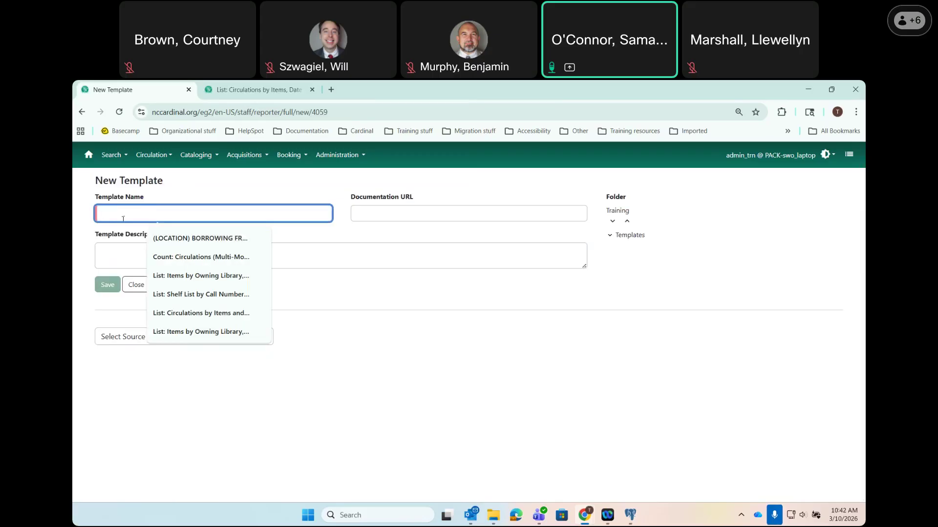
{"action": "type", "text": "C"}
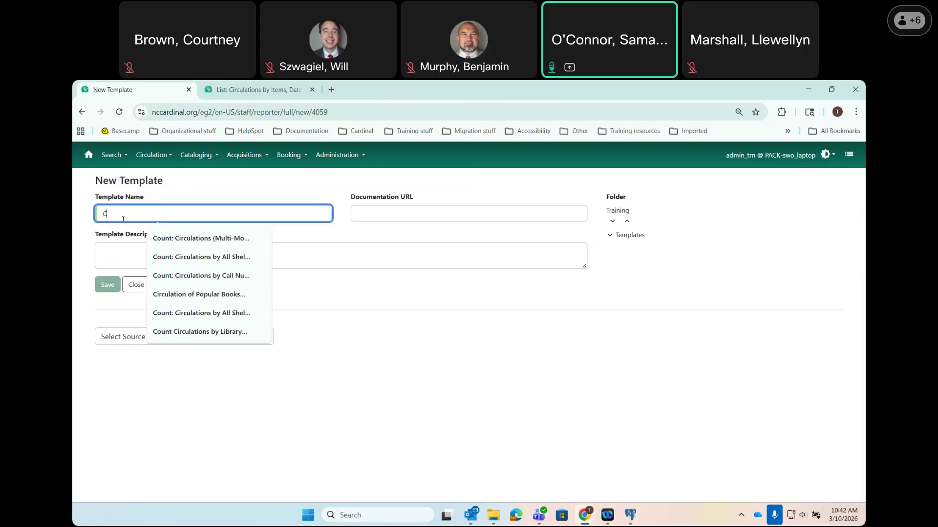
{"action": "type", "text": "ount: Circu"}
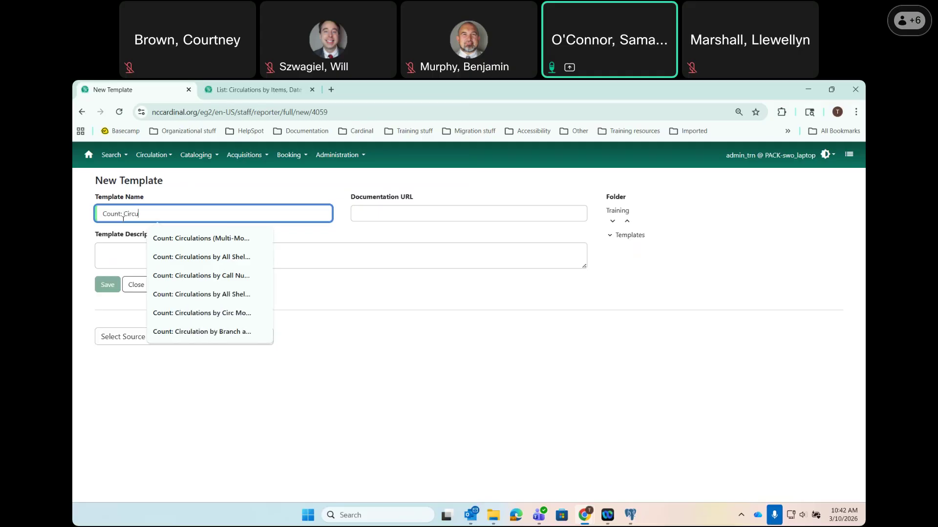
{"action": "type", "text": "lations by "}
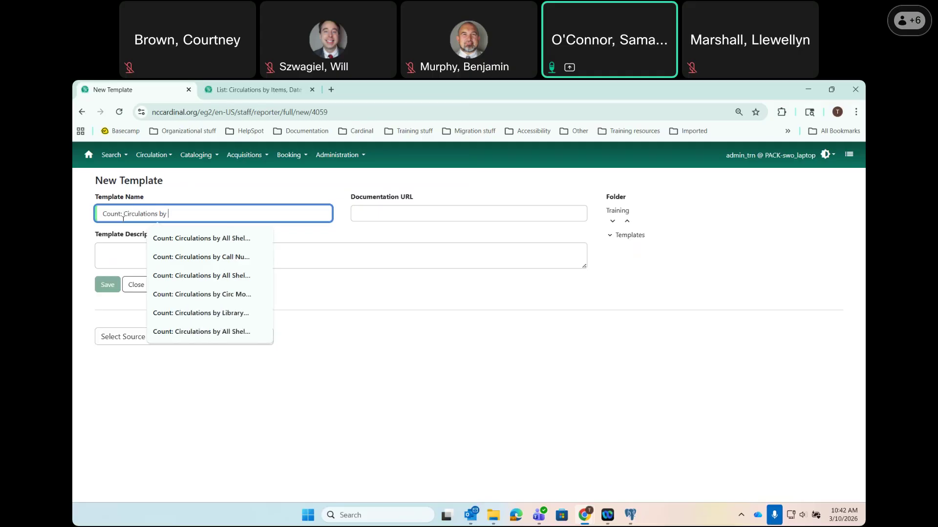
{"action": "type", "text": "Library Branch"}
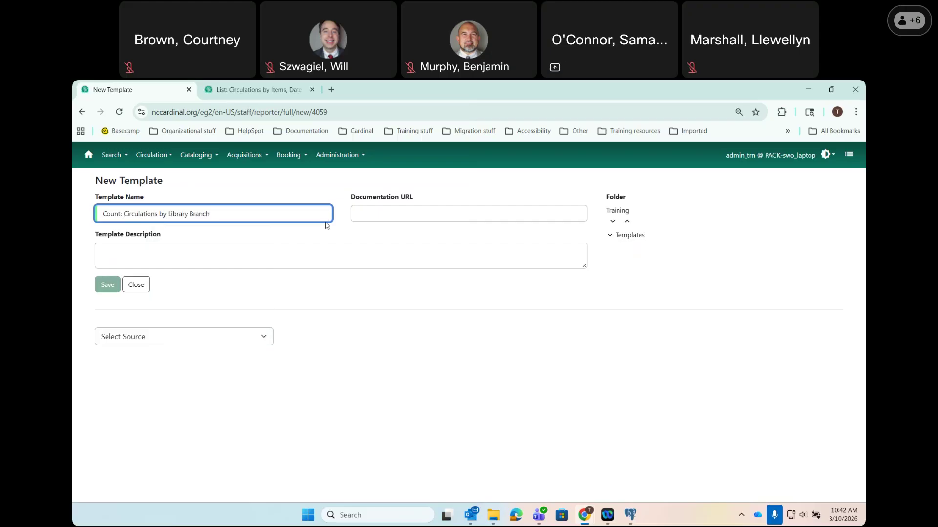
{"action": "type", "text": "1.1"}
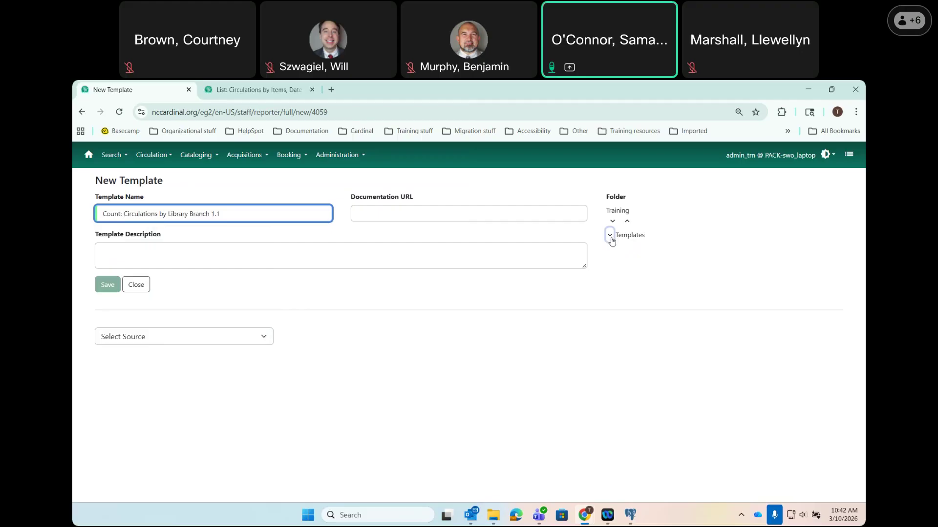
- Expand the template folder tree and choose Training (CARDINAL) as the folder for the new template
{"action": "left_click", "coordinate": [633, 241]}
{"action": "left_click", "coordinate": [611, 237]}
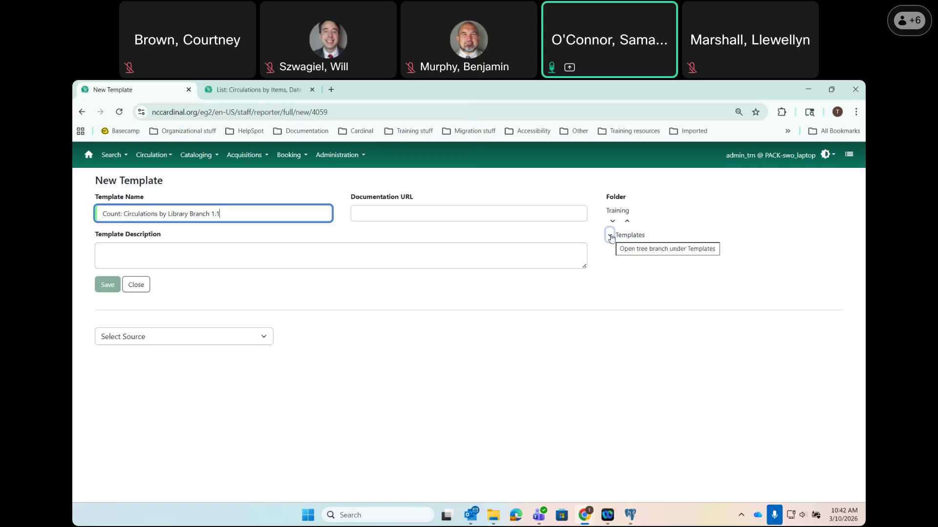
{"action": "left_click", "coordinate": [610, 237]}
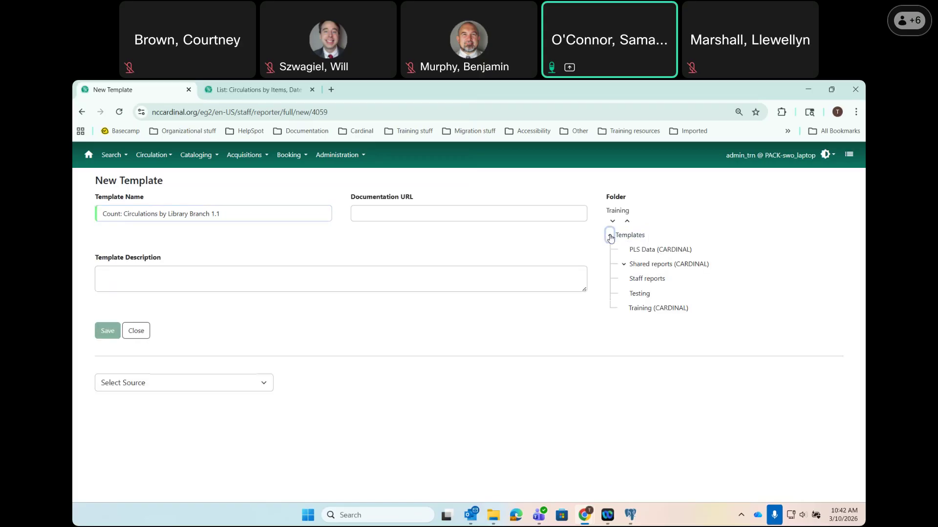
{"action": "left_click", "coordinate": [646, 311]}
{"action": "left_click", "coordinate": [656, 308]}
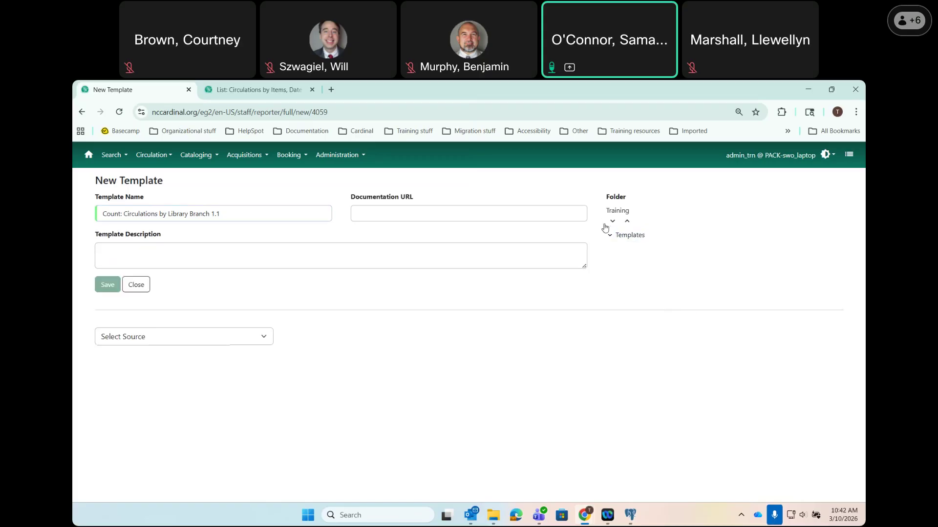
- Set the template's core source to Circulation and show that source's own fields
{"action": "left_click", "coordinate": [130, 255]}
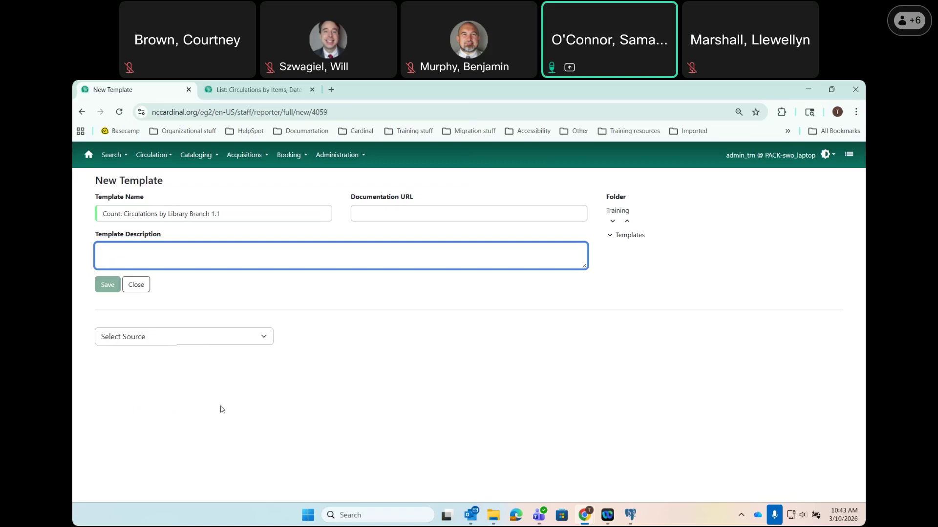
{"action": "left_click", "coordinate": [264, 336]}
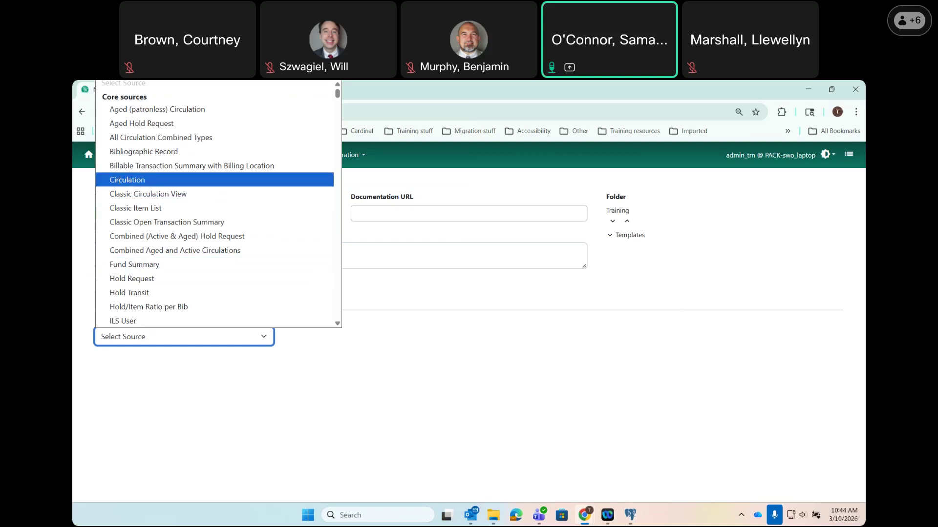
{"action": "left_click", "coordinate": [120, 180]}
{"action": "scroll", "coordinate": [395, 300], "scroll_direction": "down", "scroll_amount": 2}
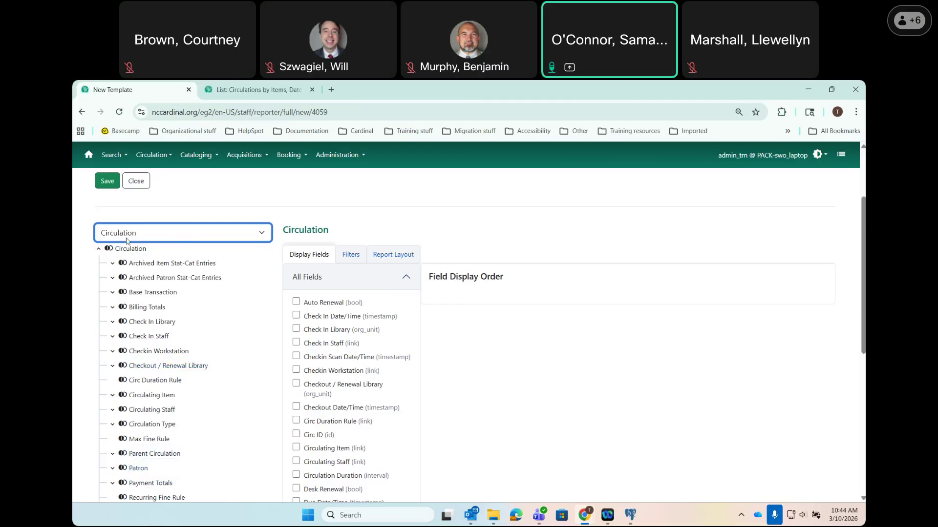
{"action": "left_click", "coordinate": [149, 251]}
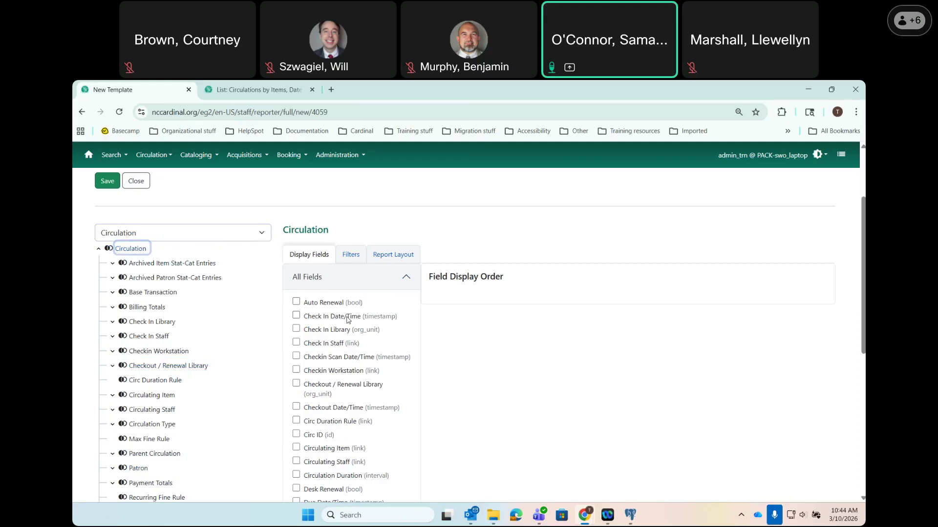
- Try the Circulation source's own Checkout / Renewal Library (org_unit) field as a display field and remove it again
{"action": "scroll", "coordinate": [348, 320], "scroll_direction": "down", "scroll_amount": 1}
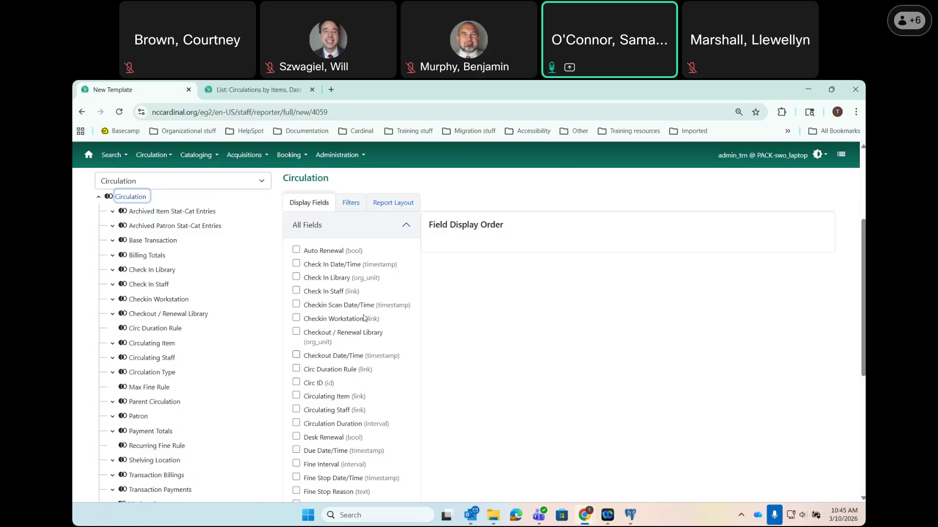
{"action": "scroll", "coordinate": [364, 317], "scroll_direction": "down", "scroll_amount": 2}
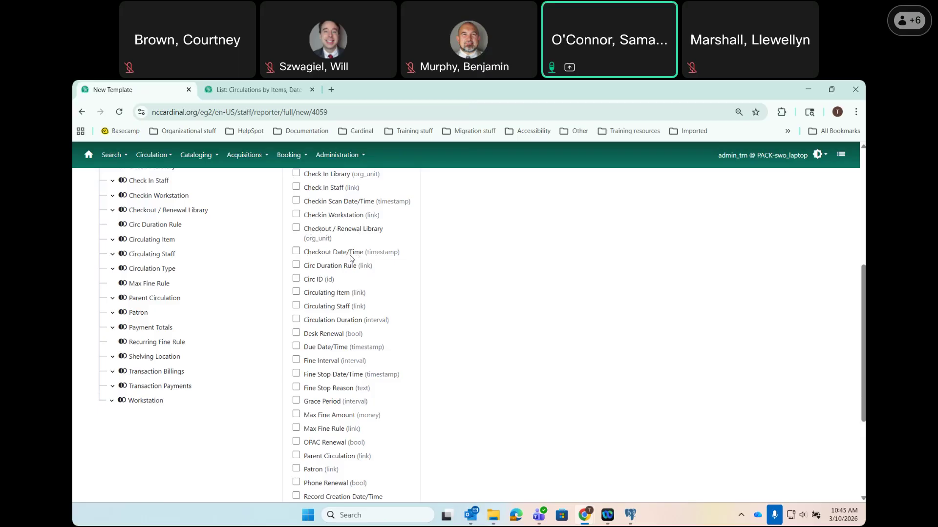
{"action": "left_click_drag", "start_coordinate": [304, 229], "coordinate": [332, 232]}
{"action": "left_click", "coordinate": [297, 228]}
{"action": "scroll", "coordinate": [551, 314], "scroll_direction": "up", "scroll_amount": 2}
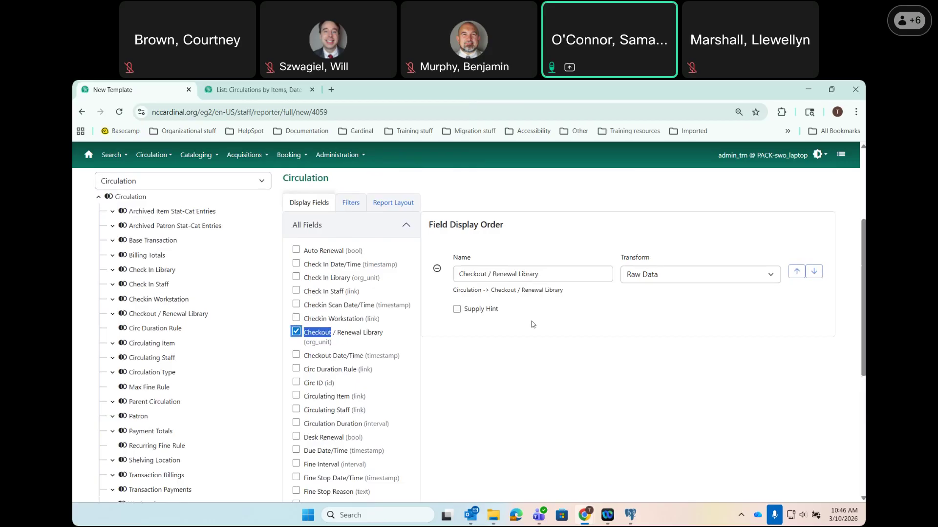
{"action": "left_click_drag", "start_coordinate": [331, 345], "coordinate": [304, 346]}
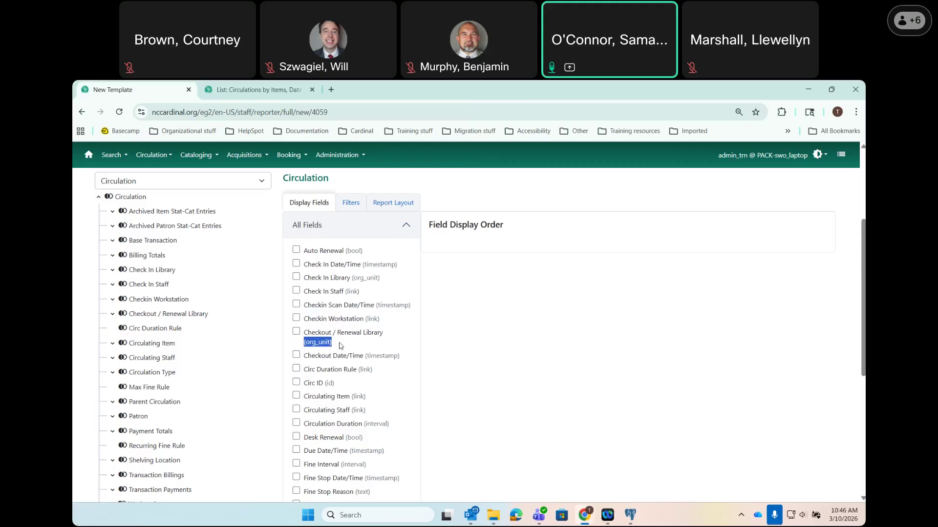
{"action": "left_click", "coordinate": [310, 343]}
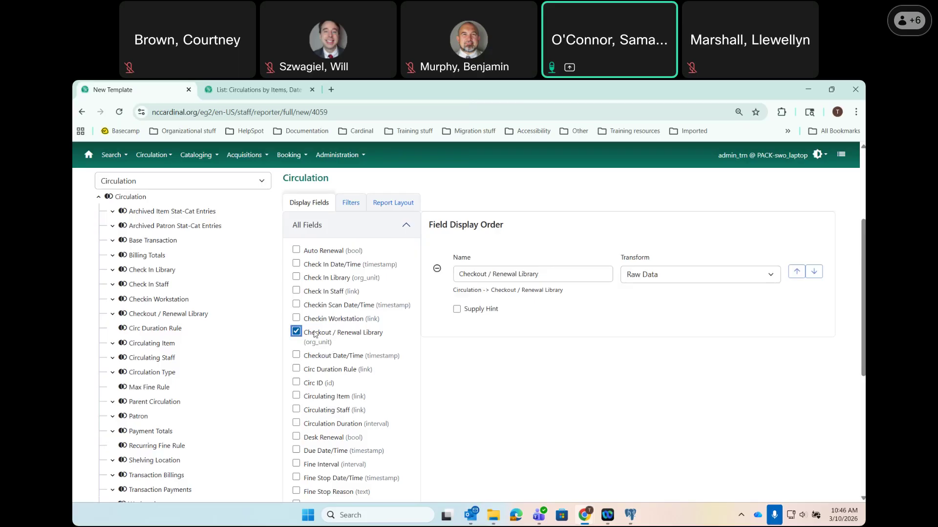
{"action": "left_click", "coordinate": [315, 341]}
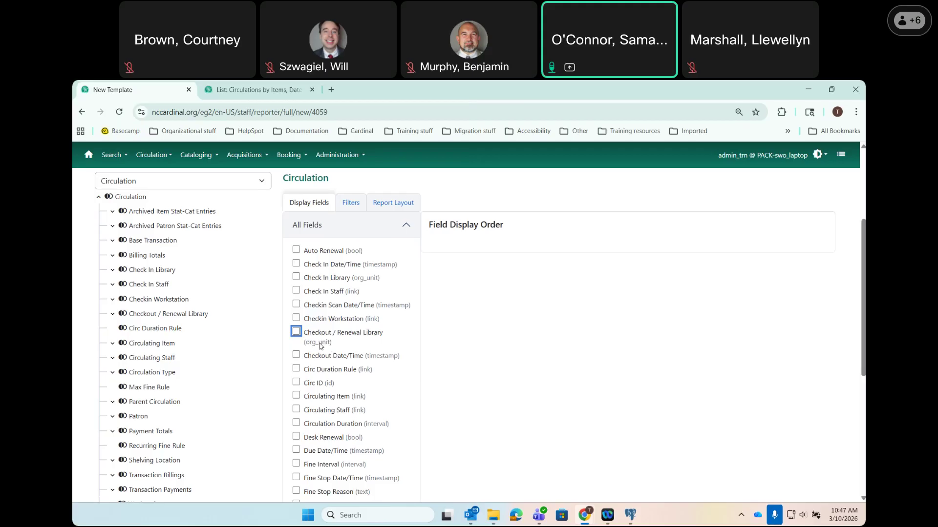
- Add the Name field from the linked Checkout / Renewal Library source as a display field and rename it Branch
{"action": "left_click", "coordinate": [181, 317]}
{"action": "left_click", "coordinate": [178, 318]}
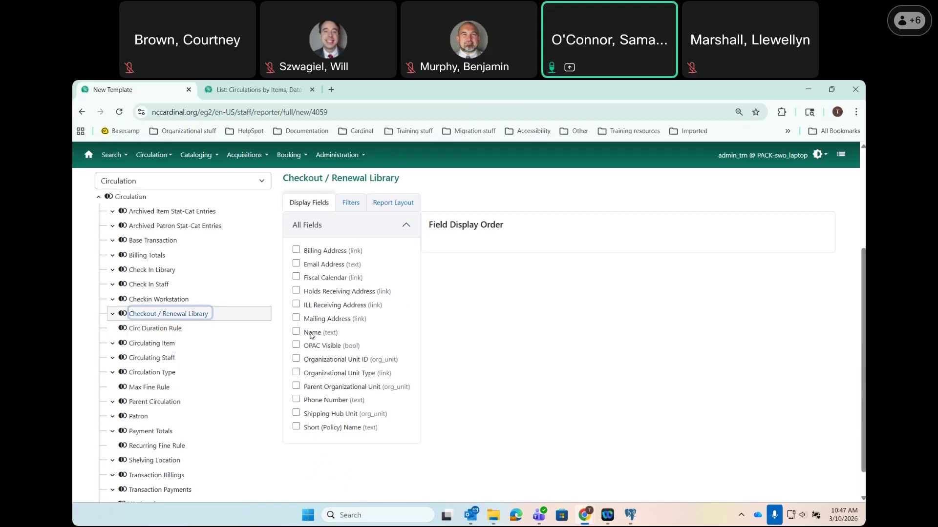
{"action": "left_click", "coordinate": [296, 332]}
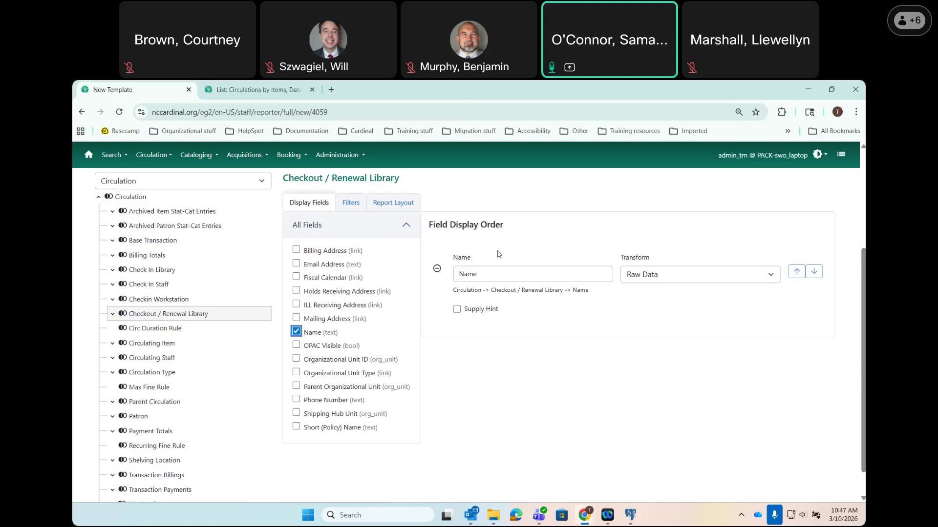
{"action": "left_click_drag", "start_coordinate": [483, 274], "coordinate": [439, 266]}
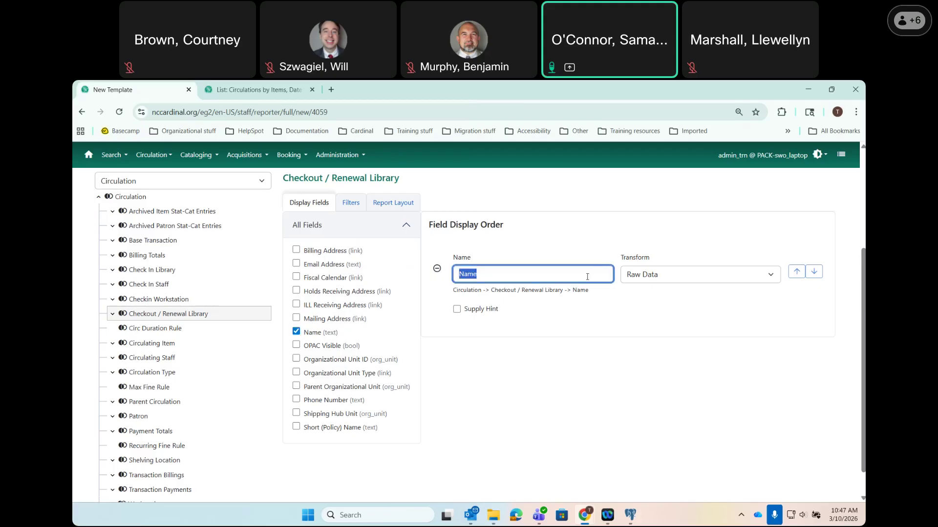
{"action": "type", "text": "Branch"}
- Add the Circulation source's own Circ ID field as a display field and set its transform to Count
{"action": "left_click", "coordinate": [122, 197]}
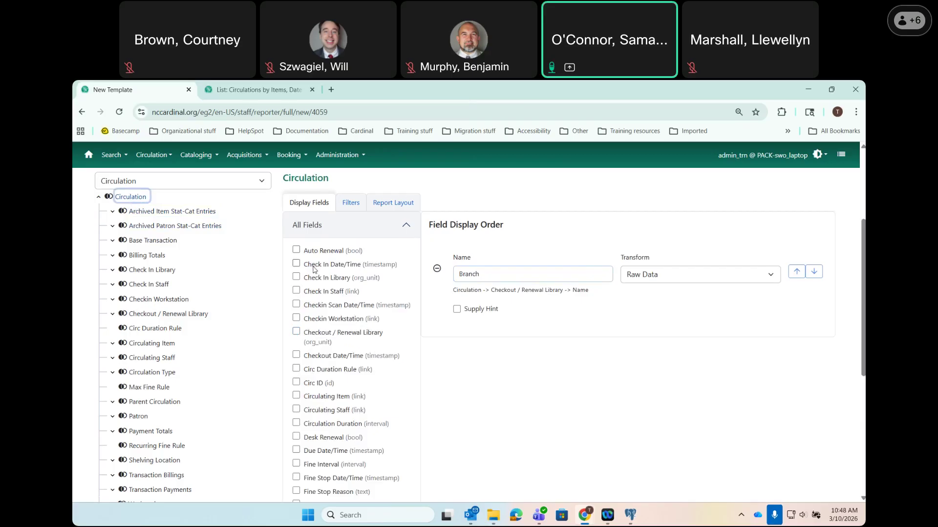
{"action": "scroll", "coordinate": [313, 270], "scroll_direction": "down", "scroll_amount": 1}
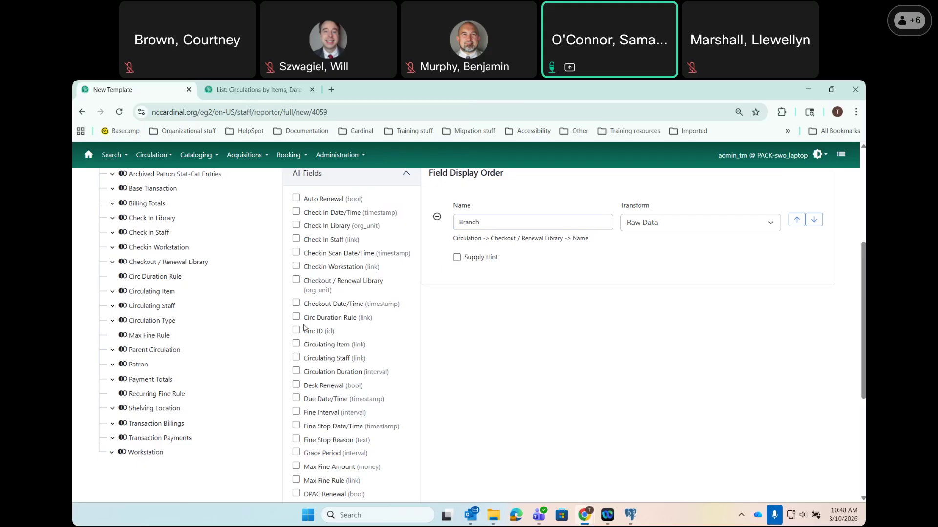
{"action": "left_click", "coordinate": [296, 330]}
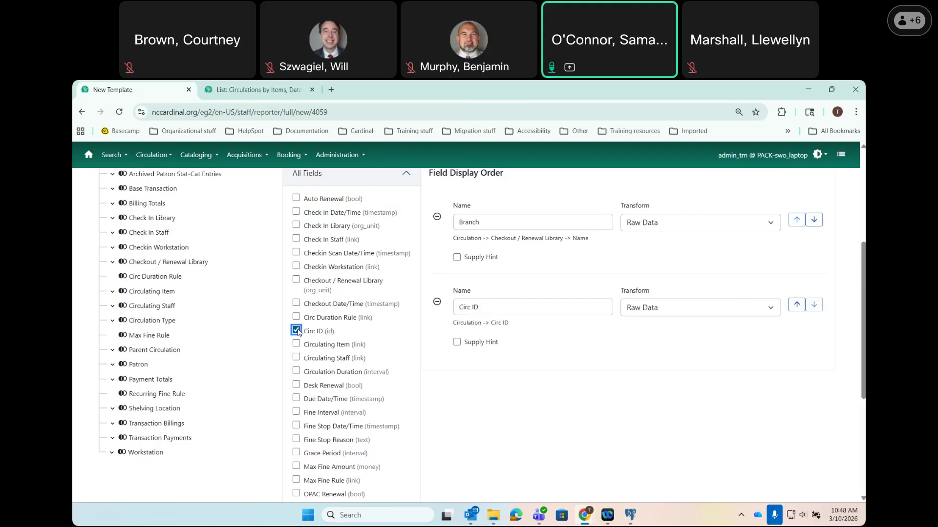
{"action": "left_click", "coordinate": [682, 313]}
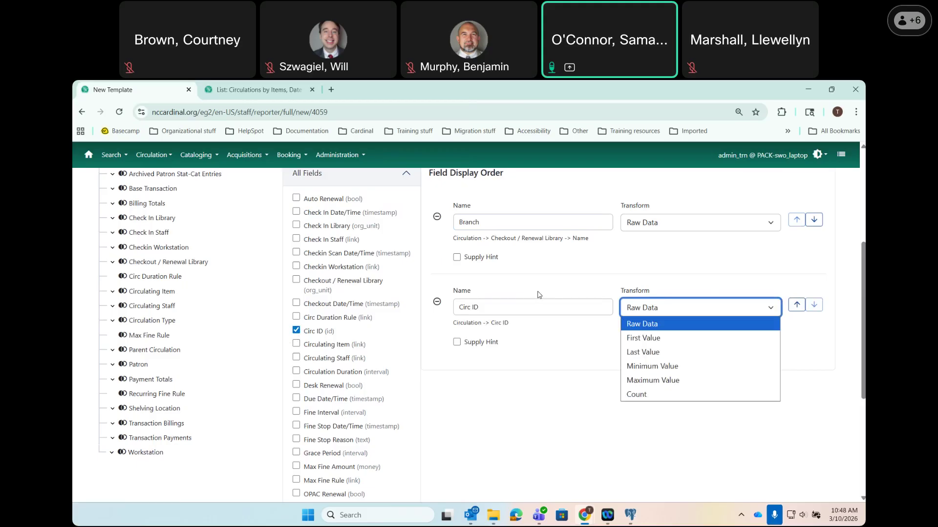
{"action": "left_click", "coordinate": [643, 395]}
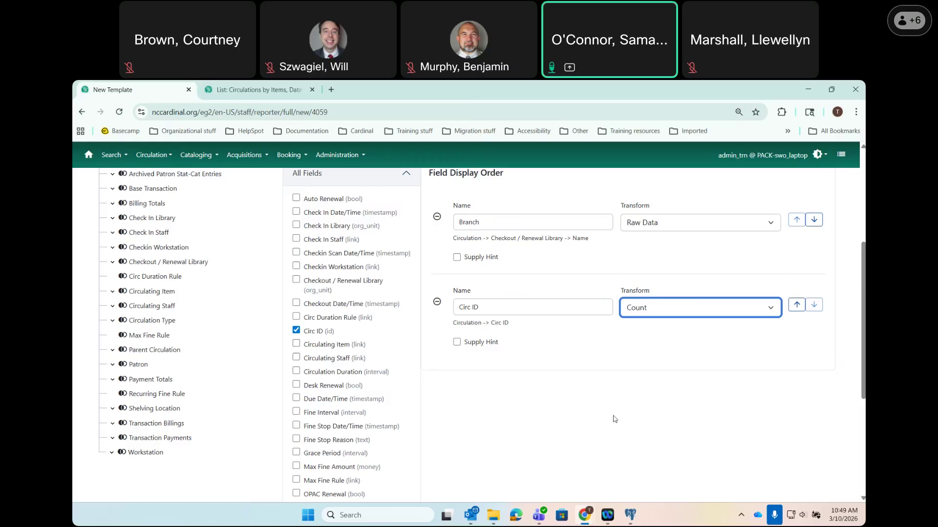
- Add the Circulation source's own Checkout / Renewal Library (org_unit) field as a filter
{"action": "scroll", "coordinate": [615, 419], "scroll_direction": "up", "scroll_amount": 1}
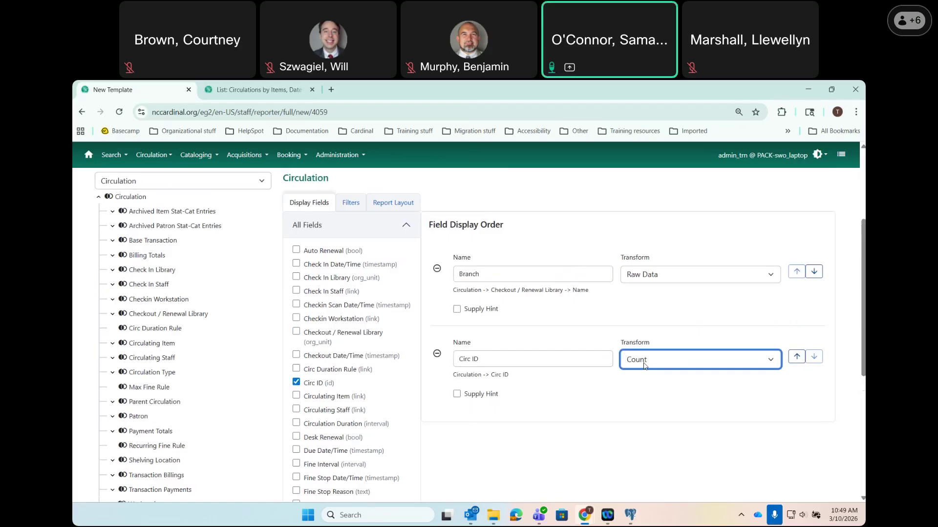
{"action": "left_click", "coordinate": [352, 203]}
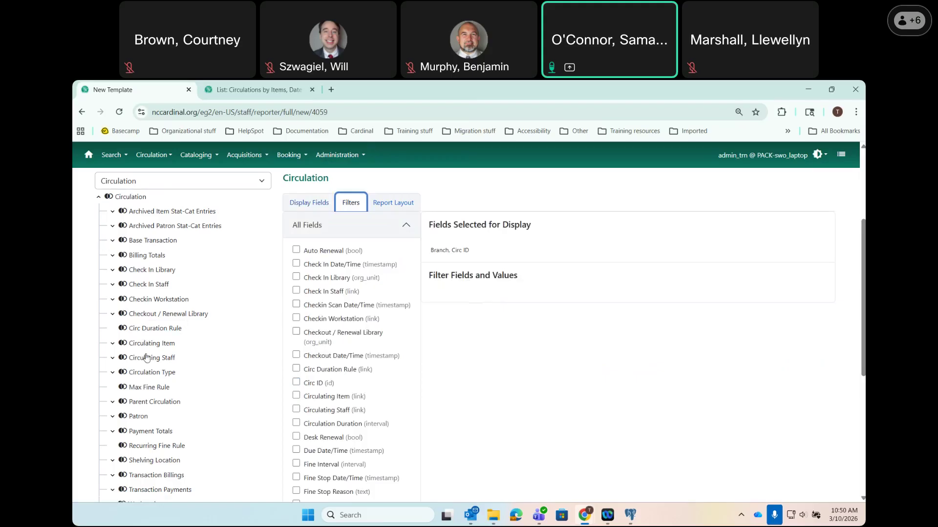
{"action": "left_click", "coordinate": [296, 333]}
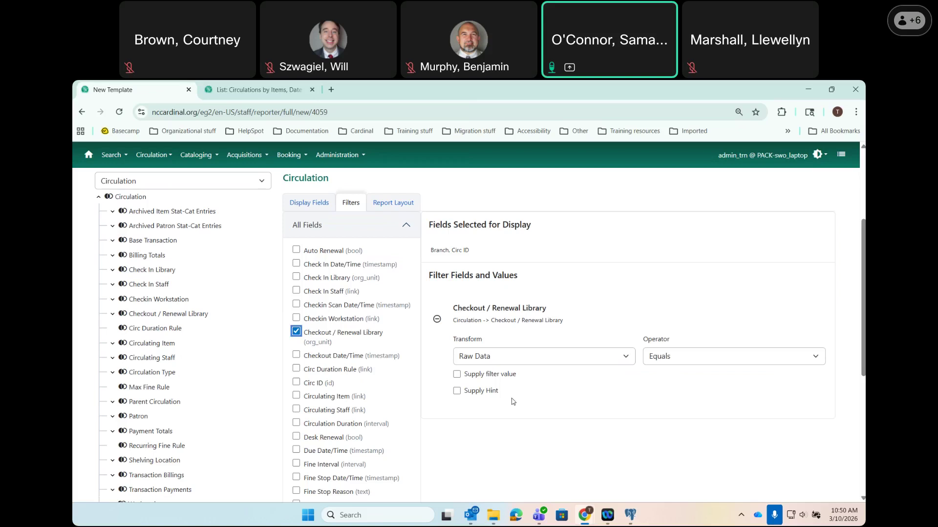
- Try supplying a fixed library value for the Checkout / Renewal Library filter, look through the library list and turn the option off again
{"action": "left_click", "coordinate": [457, 374]}
{"action": "left_click", "coordinate": [693, 387]}
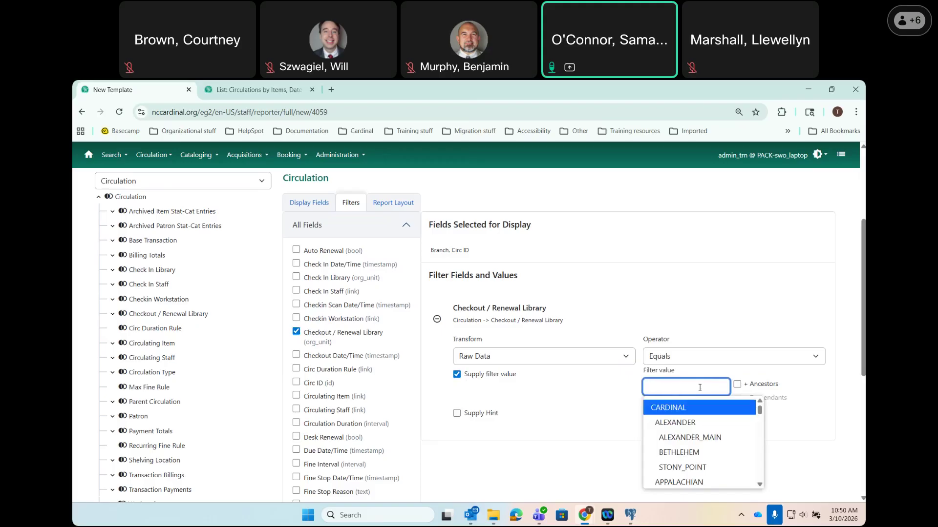
{"action": "key", "text": "Down"}
{"action": "key", "text": "Down"}
{"action": "key", "text": "Down"}
{"action": "left_click", "coordinate": [518, 398]}
{"action": "left_click", "coordinate": [457, 374]}
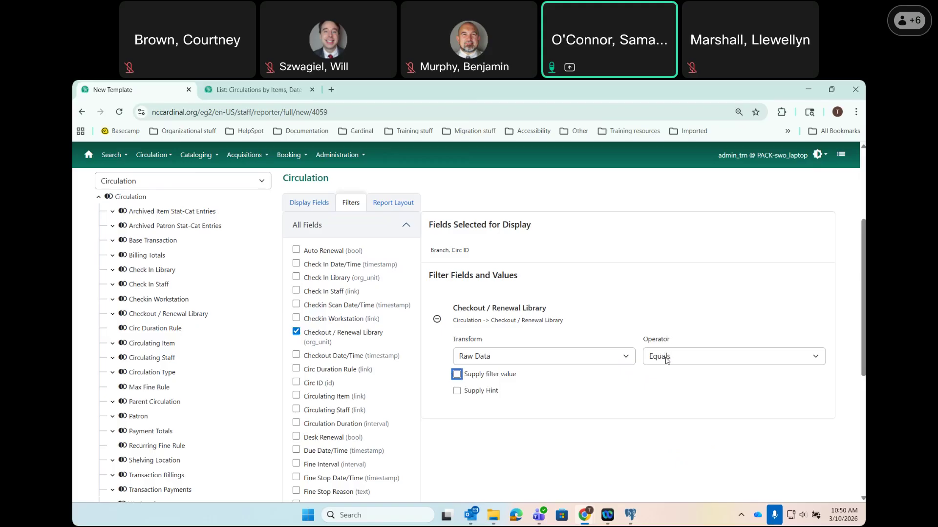
- Set the operator of the Checkout / Renewal Library filter to In List
{"action": "left_click", "coordinate": [668, 360]}
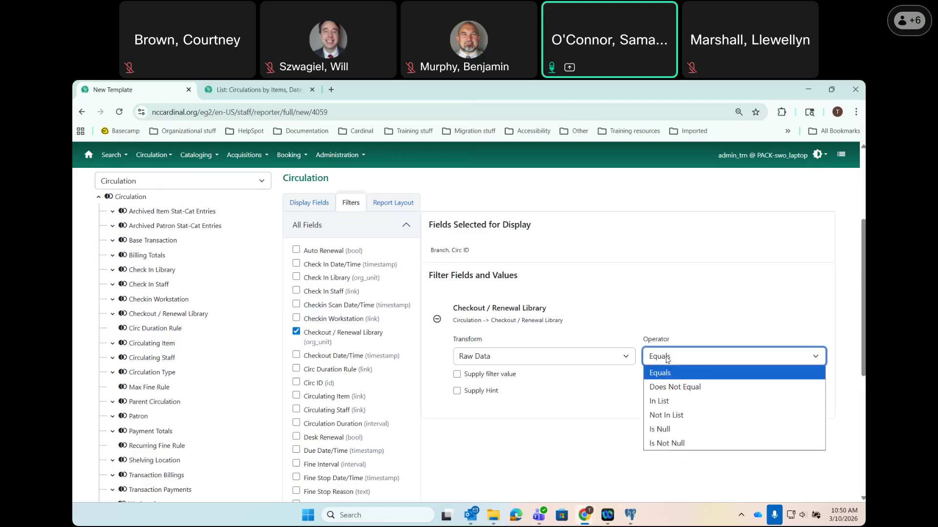
{"action": "left_click", "coordinate": [680, 402]}
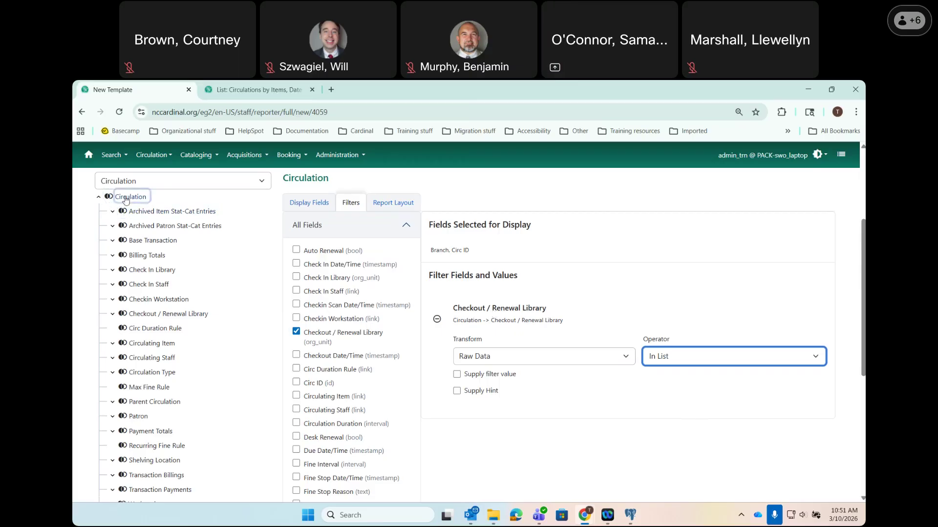
- Add the Owning Library field from Circulating Item's Call Number/Volume source as a filter with the In List operator
{"action": "left_click", "coordinate": [145, 345]}
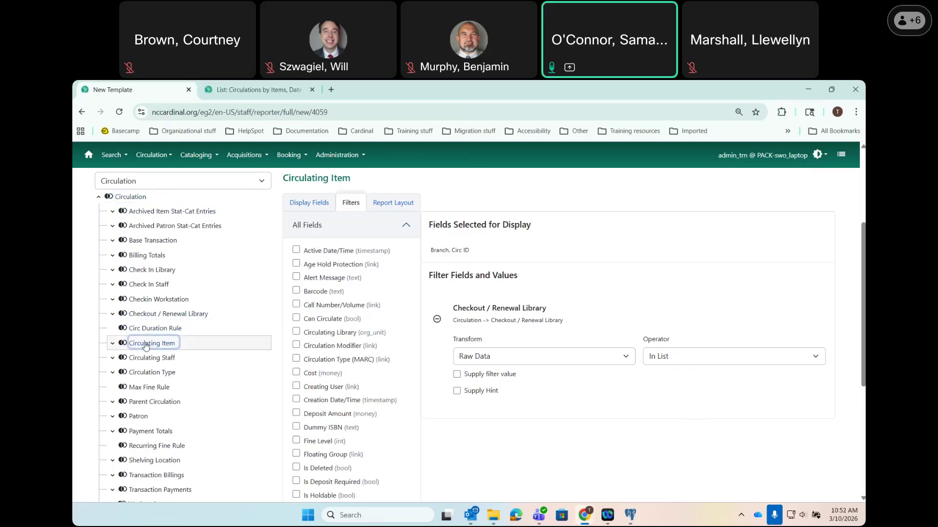
{"action": "left_click", "coordinate": [112, 343]}
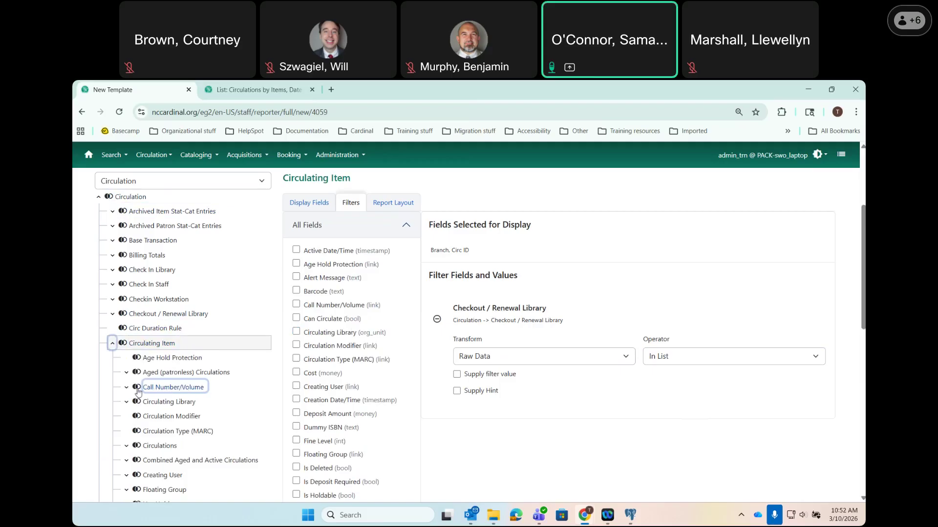
{"action": "left_click", "coordinate": [167, 391]}
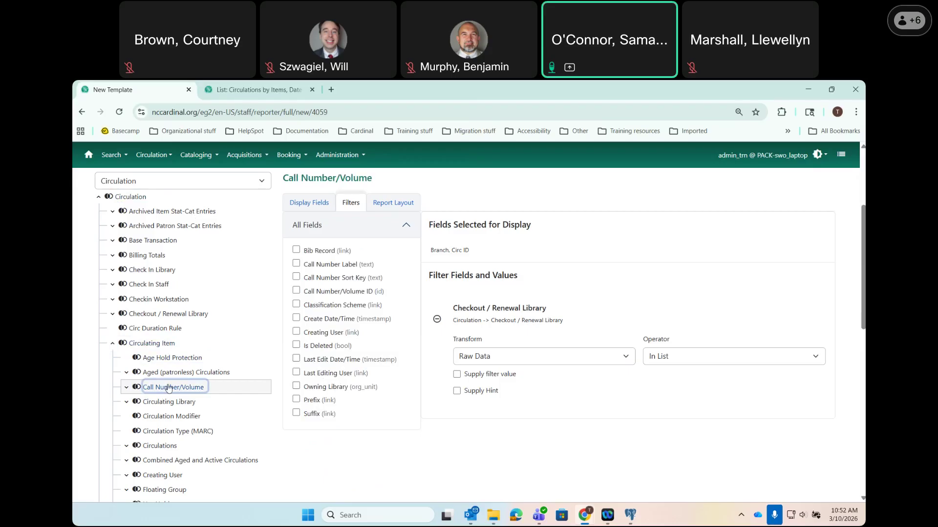
{"action": "left_click", "coordinate": [297, 386]}
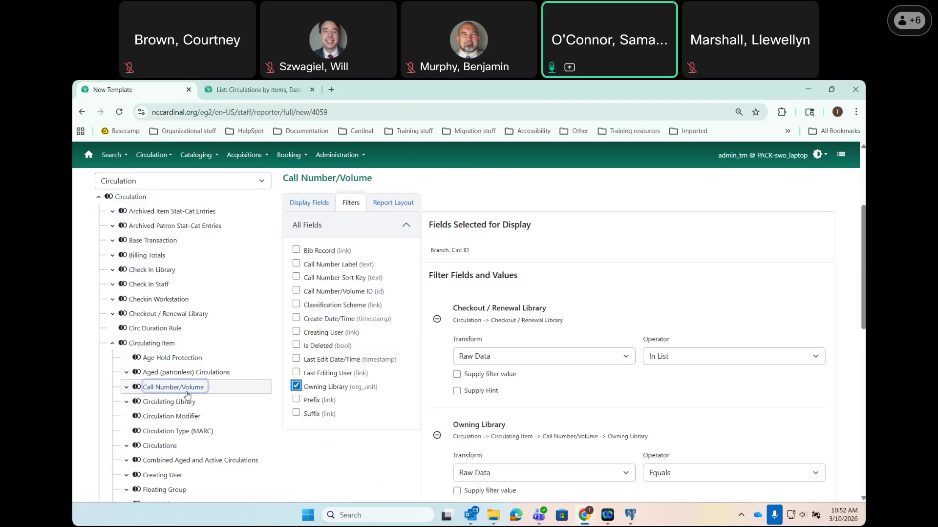
{"action": "scroll", "coordinate": [585, 302], "scroll_direction": "down", "scroll_amount": 1}
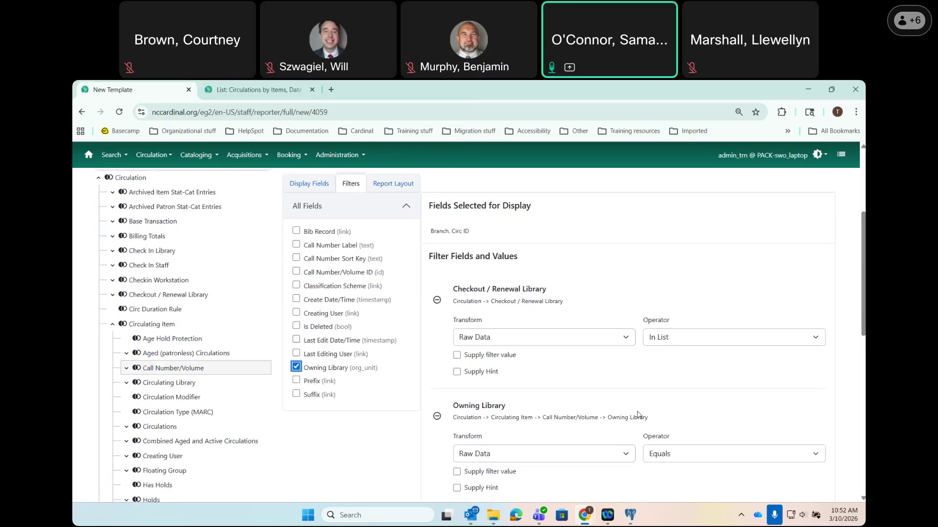
{"action": "left_click", "coordinate": [690, 425]}
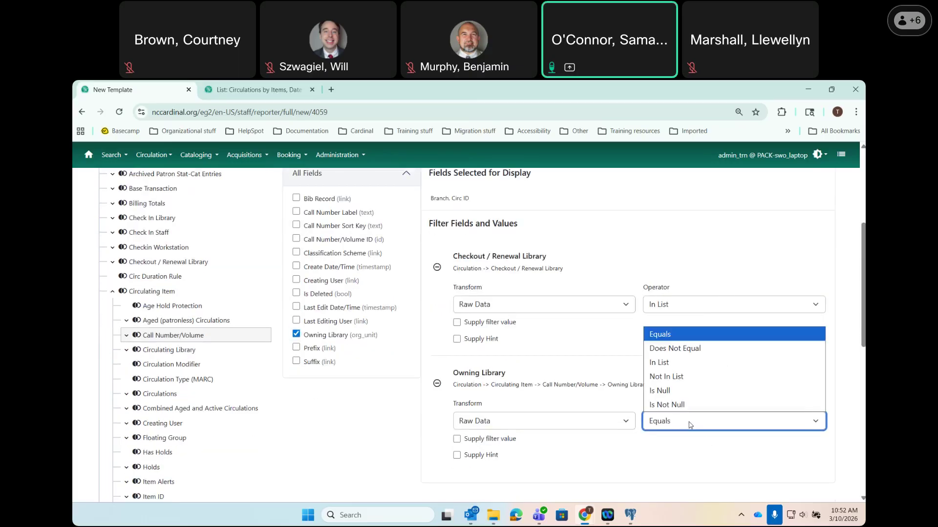
{"action": "left_click", "coordinate": [657, 363]}
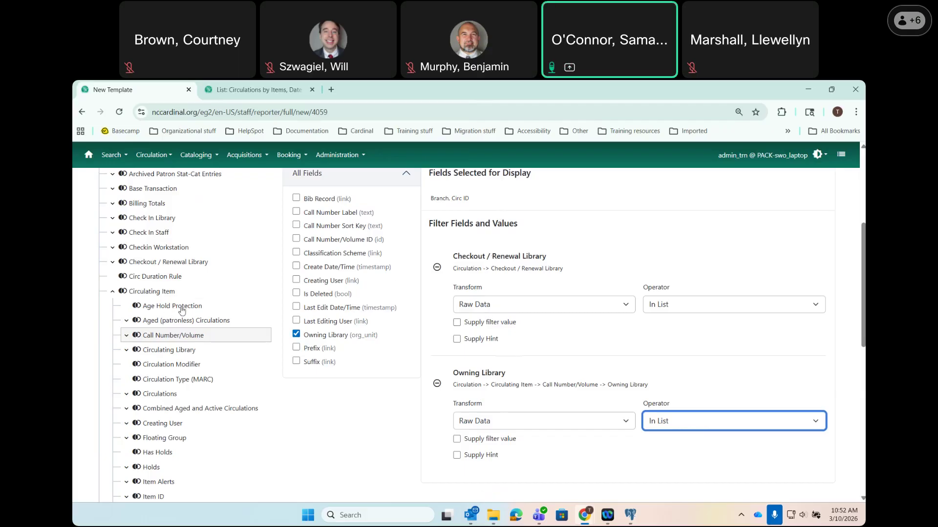
{"action": "left_click", "coordinate": [112, 292]}
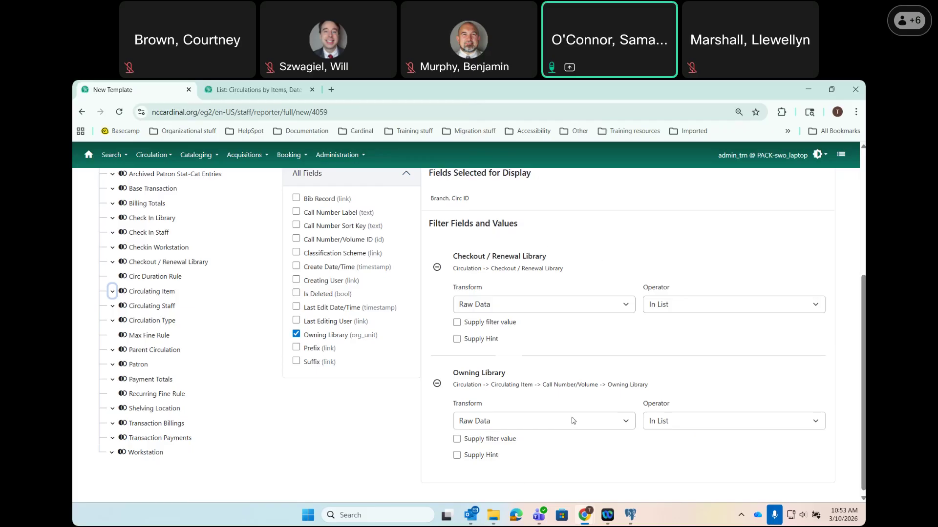
- Add the Circulation source's Checkout Date/Time field as a filter and set its operator to Between
{"action": "scroll", "coordinate": [260, 395], "scroll_direction": "up", "scroll_amount": 2}
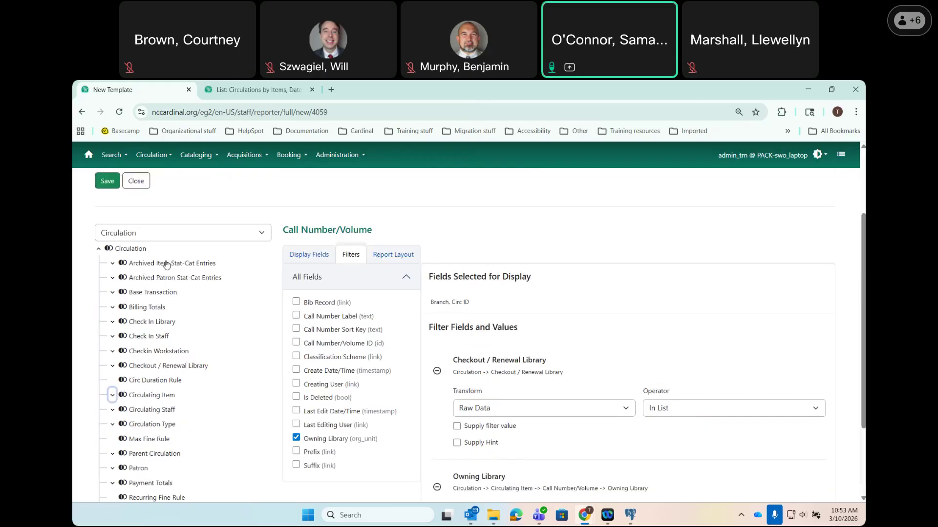
{"action": "left_click", "coordinate": [118, 251]}
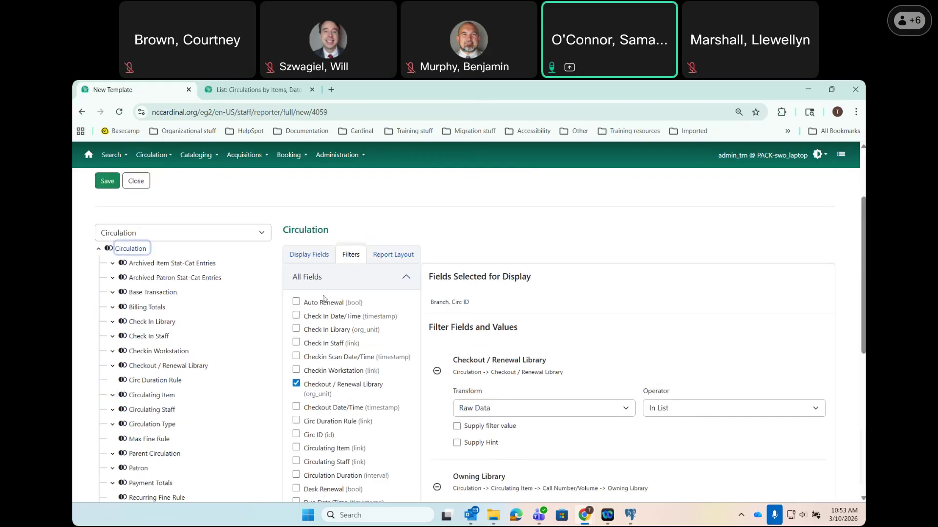
{"action": "left_click", "coordinate": [323, 409]}
{"action": "scroll", "coordinate": [432, 431], "scroll_direction": "down", "scroll_amount": 6}
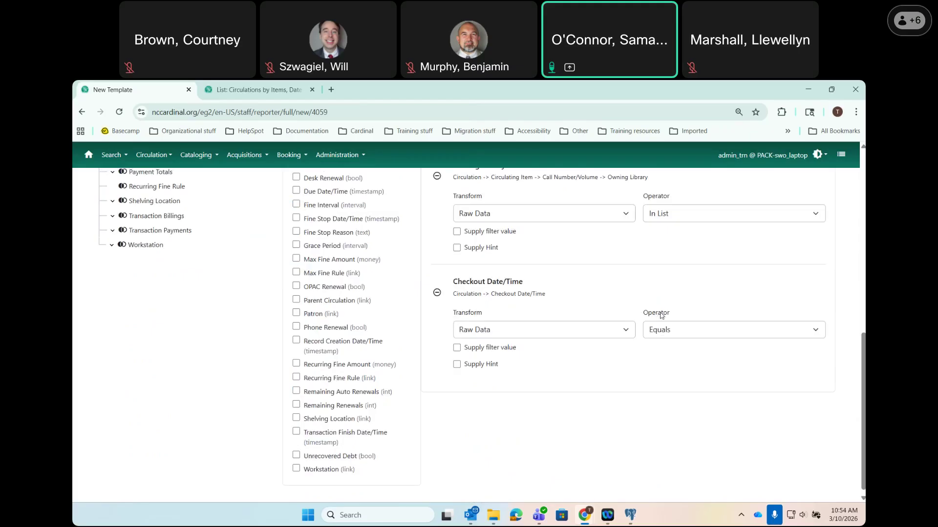
{"action": "left_click", "coordinate": [666, 330]}
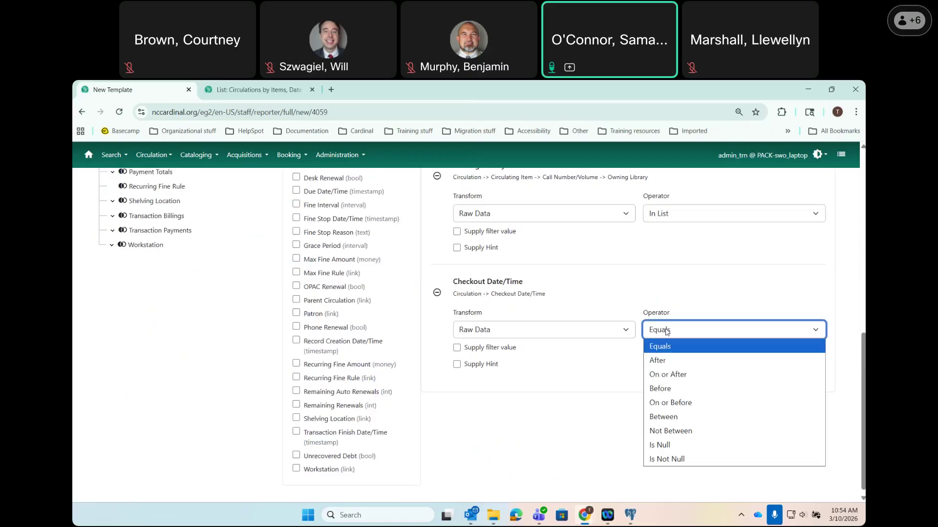
{"action": "left_click", "coordinate": [673, 418]}
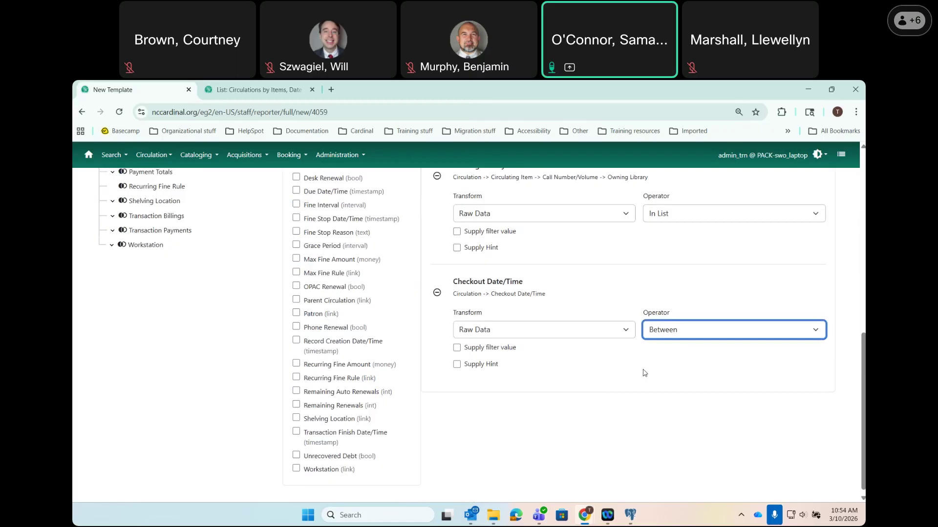
{"action": "left_click", "coordinate": [662, 335]}
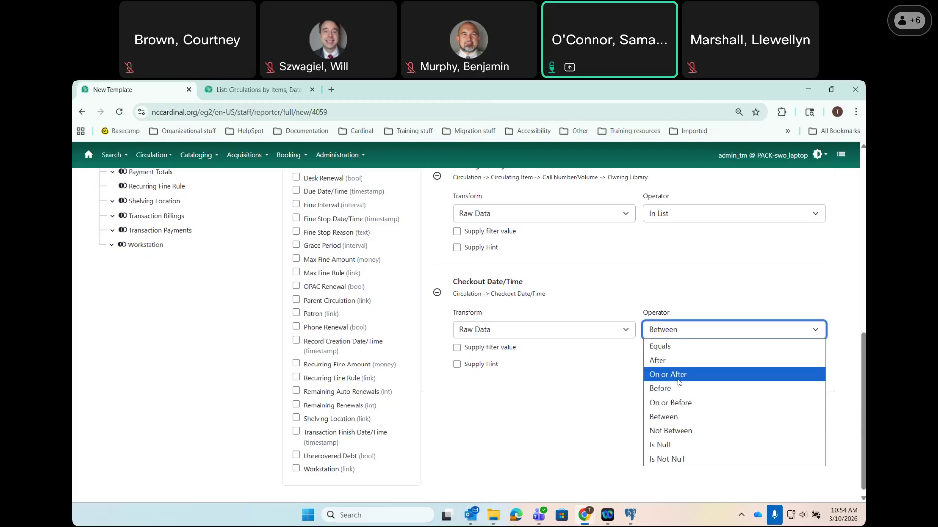
{"action": "left_click", "coordinate": [676, 422]}
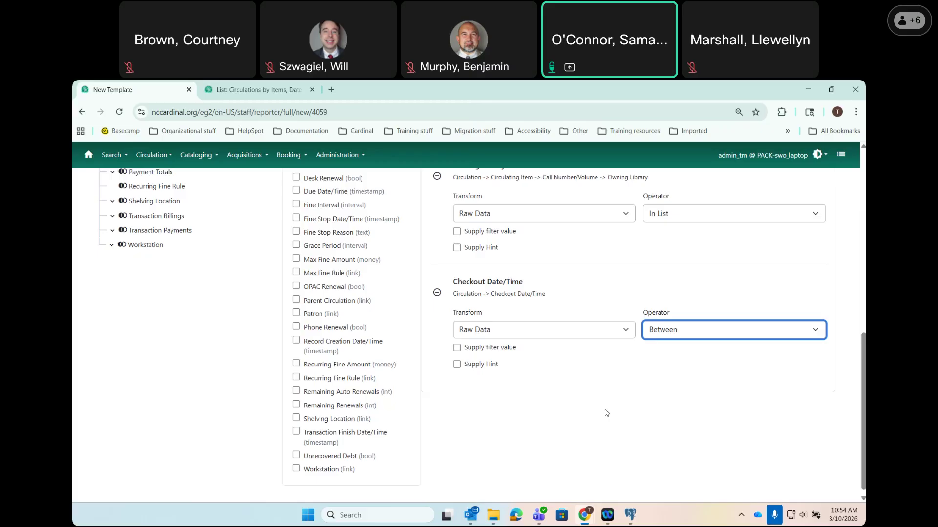
- Add the Auto Renewal, Desk Renewal, OPAC Renewal and Phone Renewal fields of the Circulation source as filters
{"action": "scroll", "coordinate": [258, 313], "scroll_direction": "up", "scroll_amount": 1}
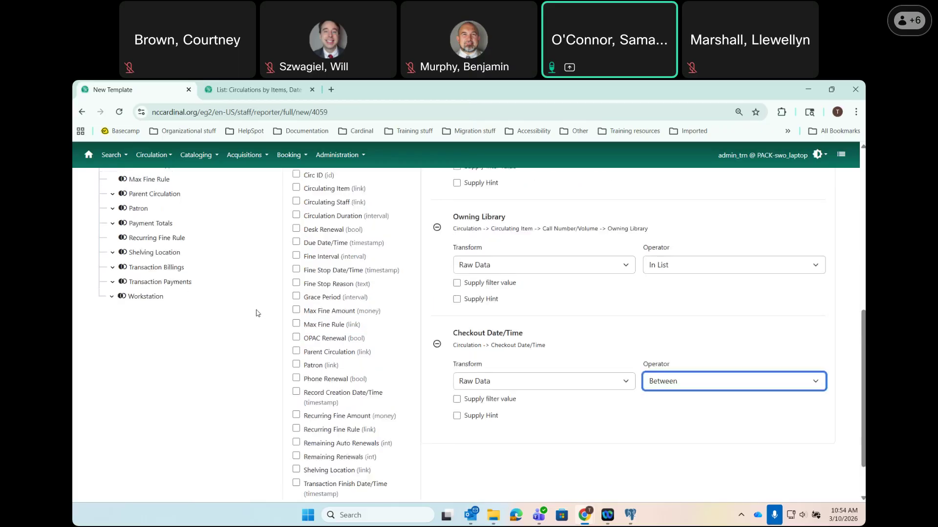
{"action": "scroll", "coordinate": [257, 313], "scroll_direction": "up", "scroll_amount": 3}
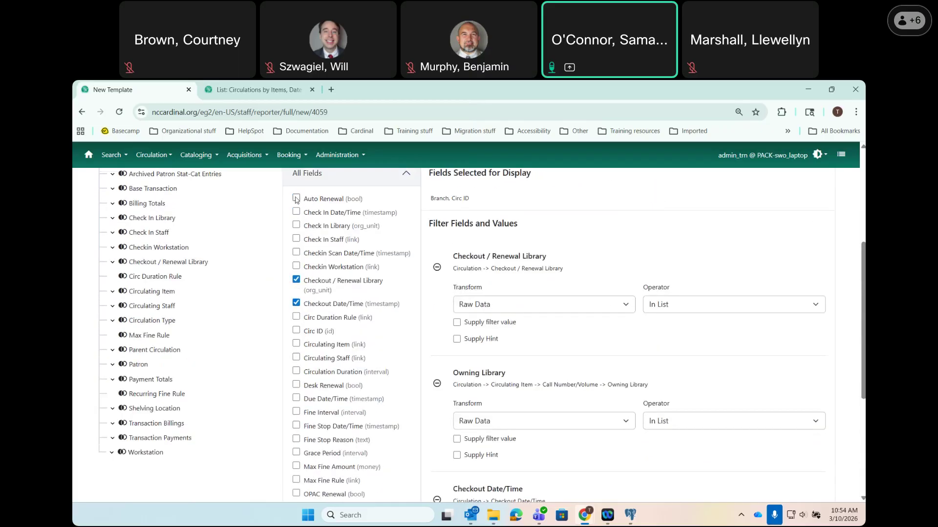
{"action": "scroll", "coordinate": [282, 342], "scroll_direction": "down", "scroll_amount": 1}
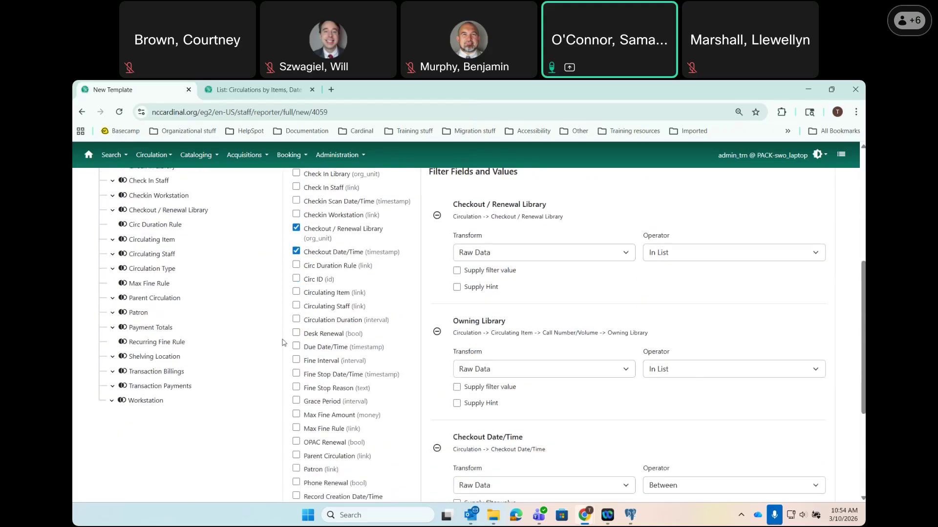
{"action": "left_click", "coordinate": [296, 335]}
{"action": "scroll", "coordinate": [270, 350], "scroll_direction": "down", "scroll_amount": 2}
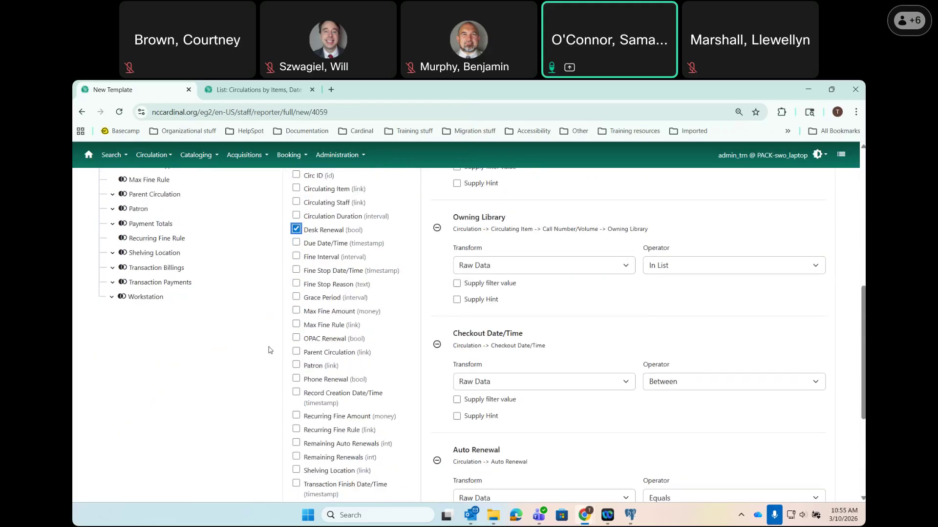
{"action": "left_click", "coordinate": [297, 339]}
{"action": "left_click", "coordinate": [296, 378]}
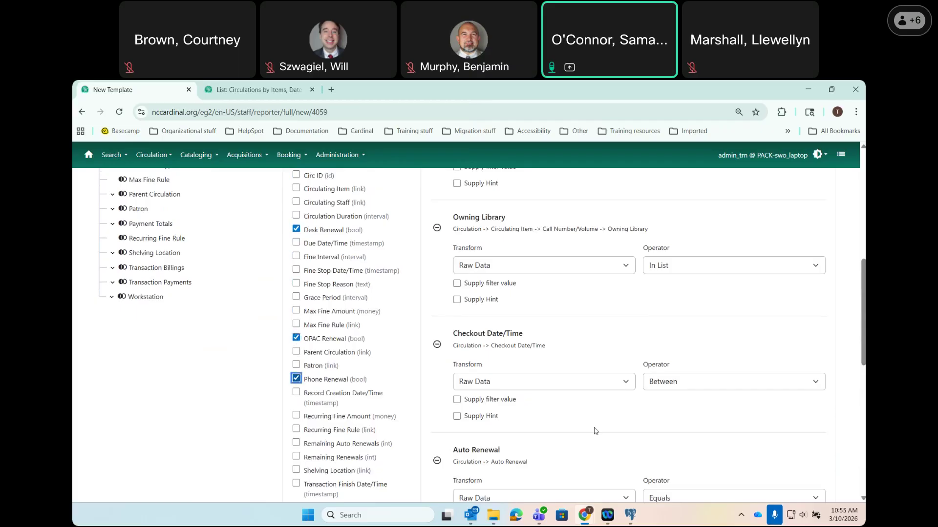
- Supply False as the filter value of the Auto Renewal filter
{"action": "scroll", "coordinate": [647, 442], "scroll_direction": "down", "scroll_amount": 2}
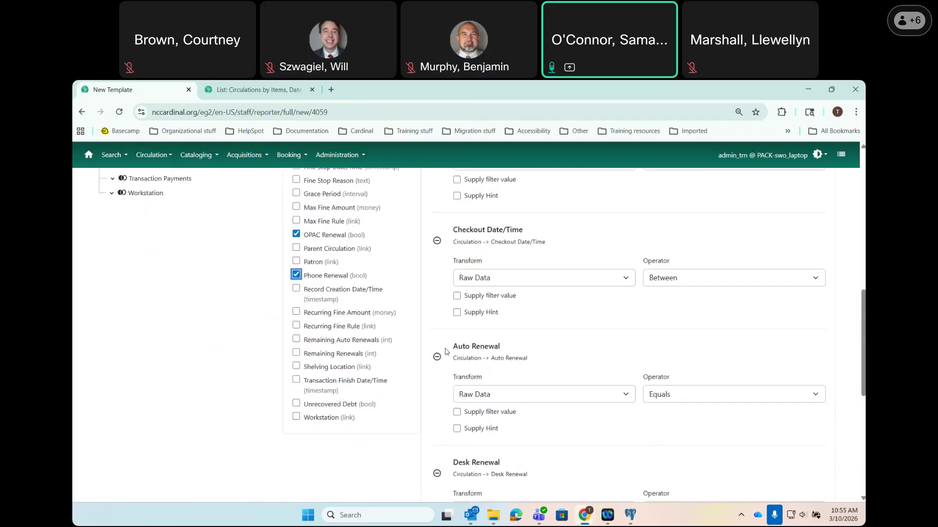
{"action": "scroll", "coordinate": [477, 374], "scroll_direction": "down", "scroll_amount": 1}
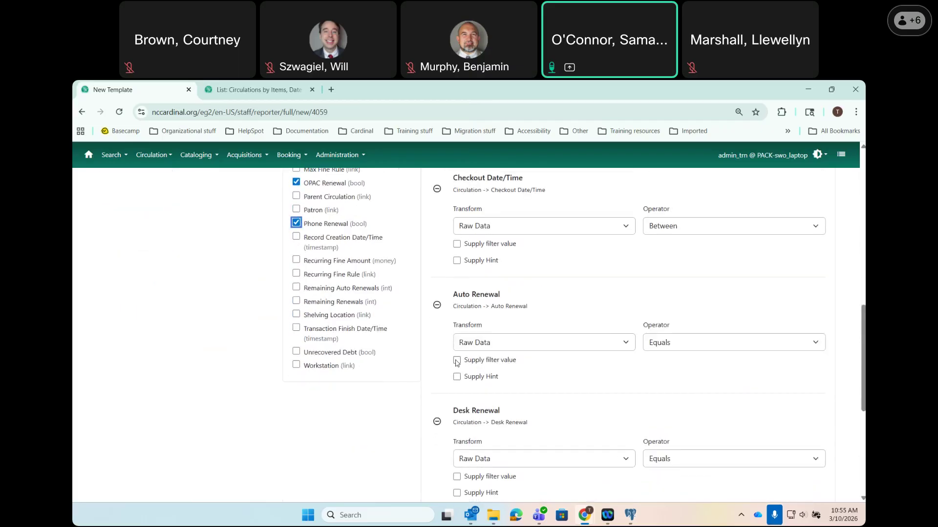
{"action": "left_click", "coordinate": [457, 361]}
{"action": "left_click", "coordinate": [655, 379]}
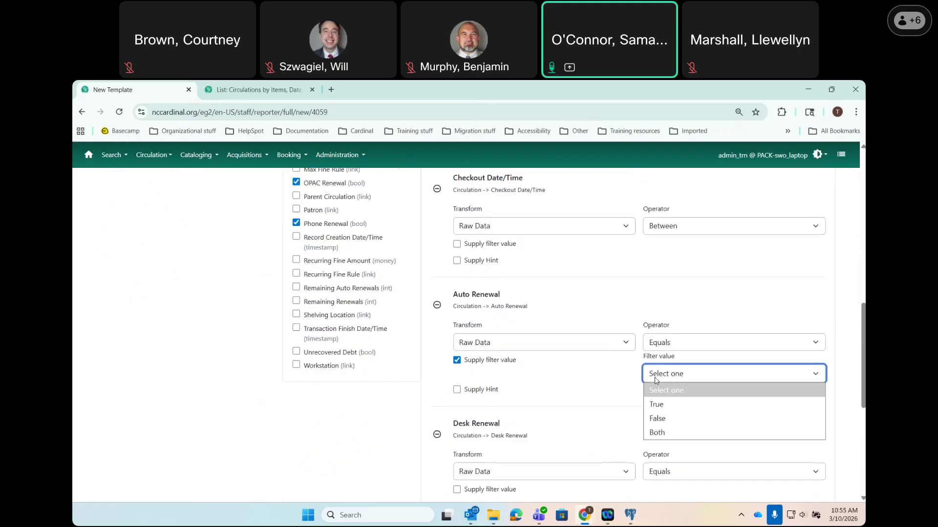
{"action": "left_click", "coordinate": [651, 417]}
- Supply False as the filter value of the Desk Renewal filter
{"action": "scroll", "coordinate": [612, 406], "scroll_direction": "down", "scroll_amount": 3}
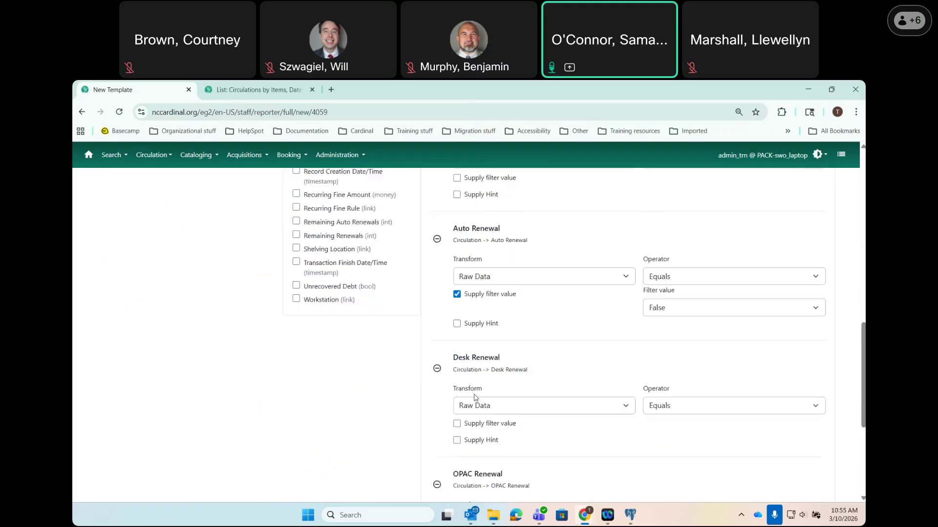
{"action": "left_click", "coordinate": [457, 386]}
{"action": "left_click", "coordinate": [660, 407]}
{"action": "left_click", "coordinate": [644, 442]}
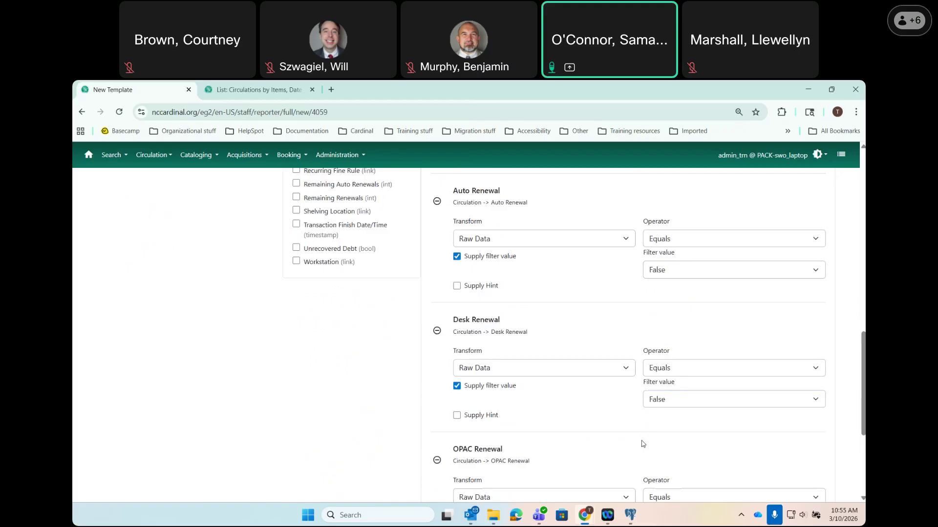
- Supply False as the filter value of the OPAC Renewal filter
{"action": "scroll", "coordinate": [643, 443], "scroll_direction": "down", "scroll_amount": 3}
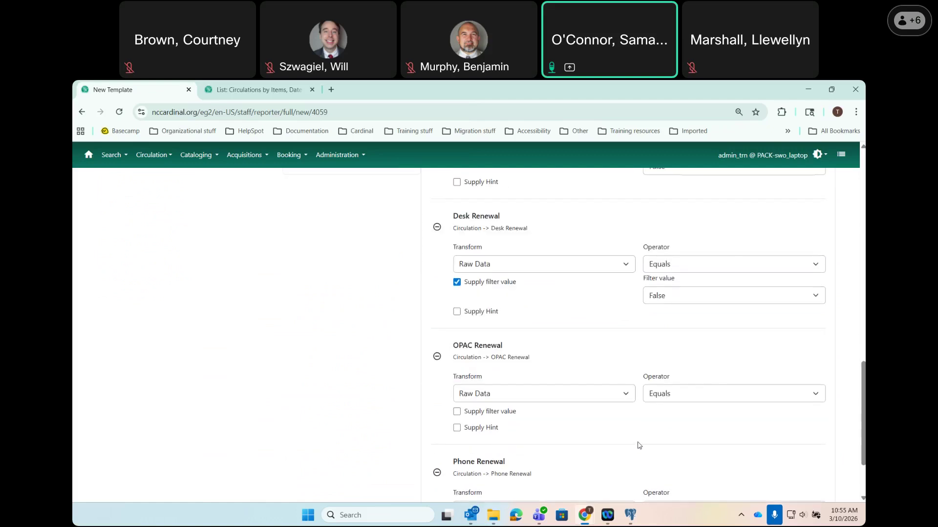
{"action": "left_click", "coordinate": [457, 359]}
{"action": "left_click", "coordinate": [664, 377]}
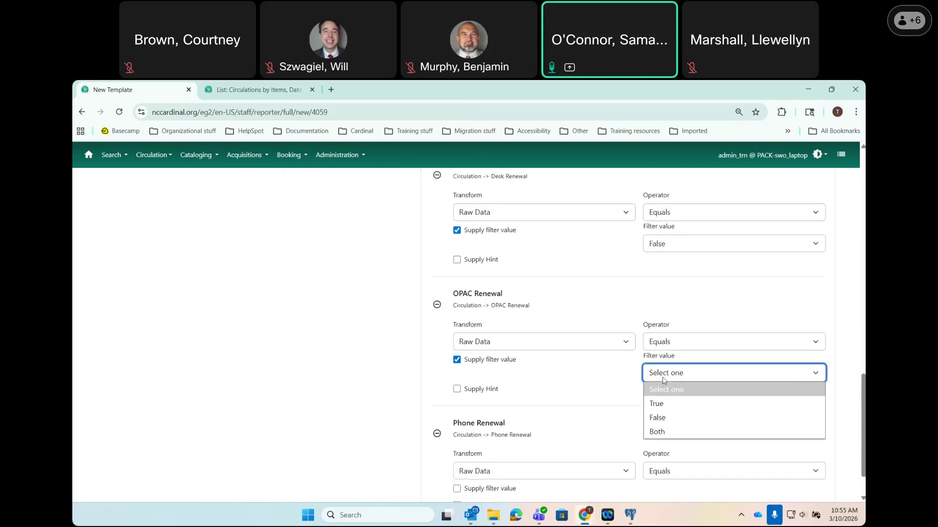
{"action": "key", "text": "Return"}
- Supply False as the filter value of the Phone Renewal filter, leaving its hint off
{"action": "scroll", "coordinate": [611, 435], "scroll_direction": "down", "scroll_amount": 1}
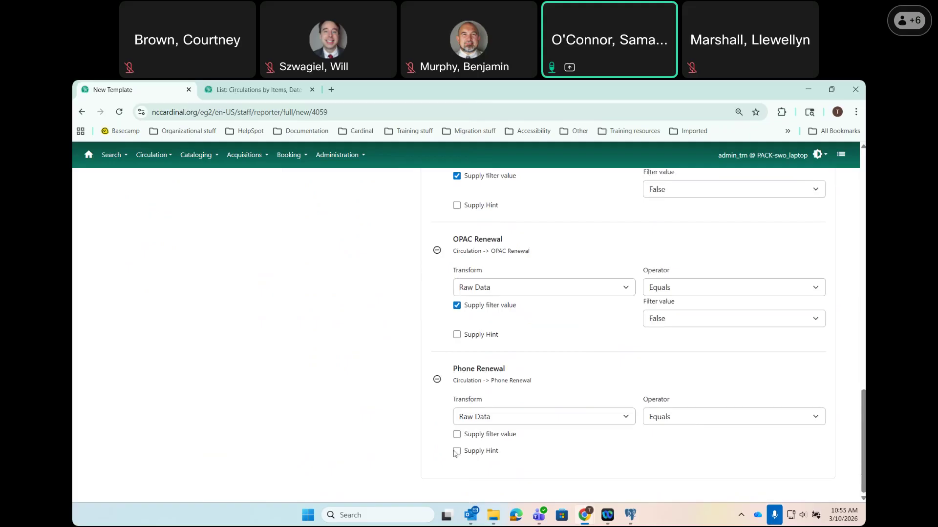
{"action": "left_click", "coordinate": [457, 451]}
{"action": "left_click", "coordinate": [456, 450]}
{"action": "left_click", "coordinate": [456, 434]}
{"action": "left_click", "coordinate": [657, 455]}
{"action": "key", "text": "Down"}
{"action": "key", "text": "Down"}
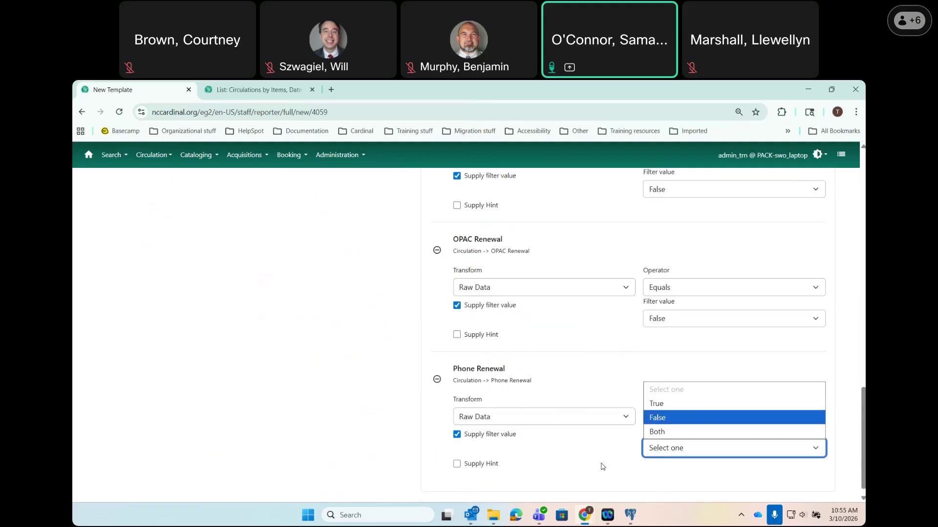
{"action": "key", "text": "Return"}
- Review the source path of the Branch display field and the operators and values of all the template's filters
{"action": "scroll", "coordinate": [368, 386], "scroll_direction": "up", "scroll_amount": 6}
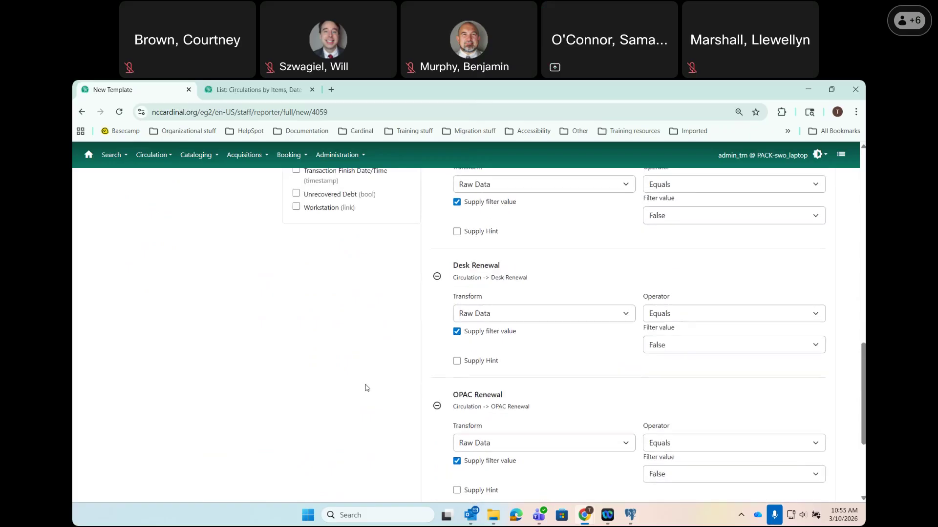
{"action": "scroll", "coordinate": [367, 391], "scroll_direction": "up", "scroll_amount": 6}
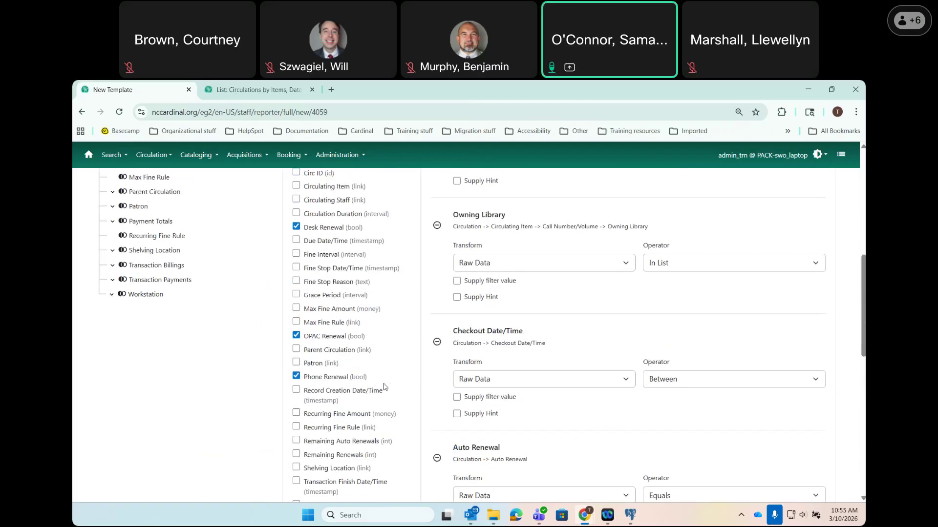
{"action": "scroll", "coordinate": [384, 387], "scroll_direction": "up", "scroll_amount": 1}
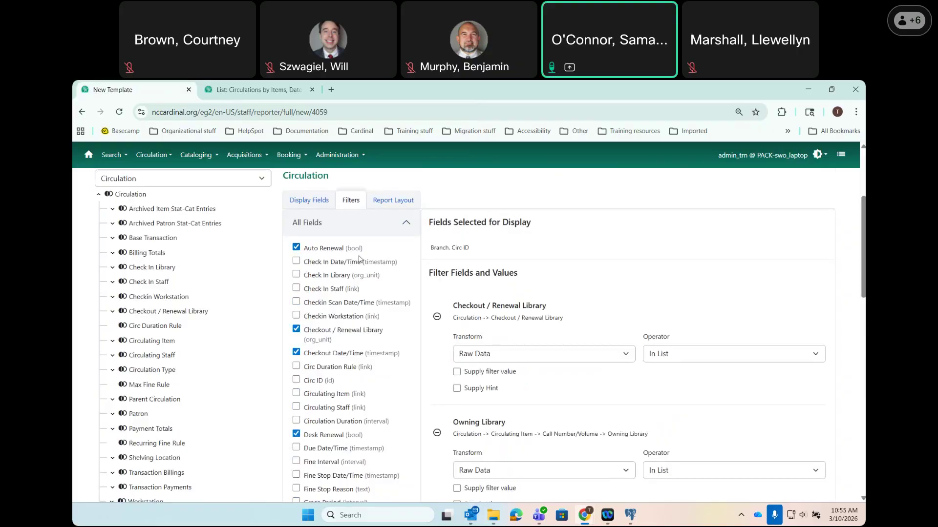
{"action": "left_click", "coordinate": [309, 200]}
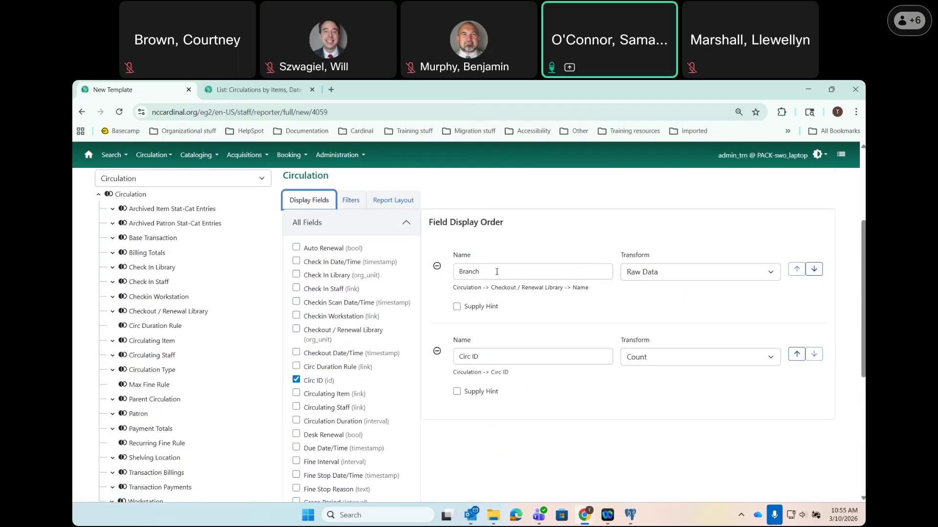
{"action": "left_click_drag", "start_coordinate": [493, 288], "coordinate": [567, 284]}
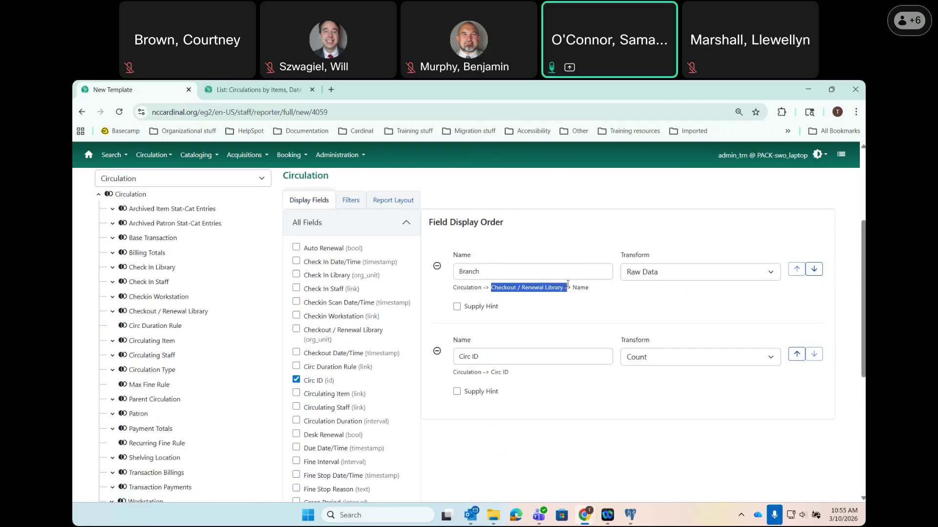
{"action": "left_click", "coordinate": [562, 289]}
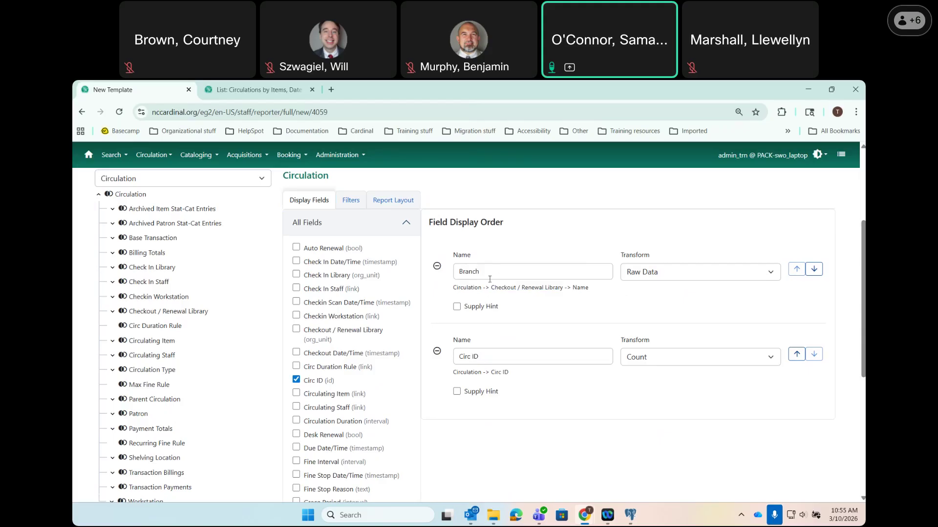
{"action": "left_click", "coordinate": [359, 204]}
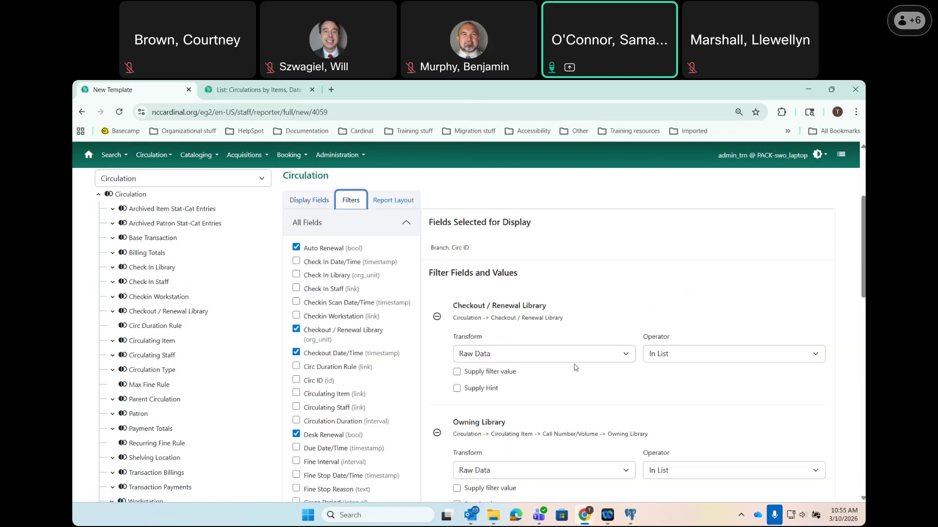
{"action": "scroll", "coordinate": [637, 385], "scroll_direction": "down", "scroll_amount": 3}
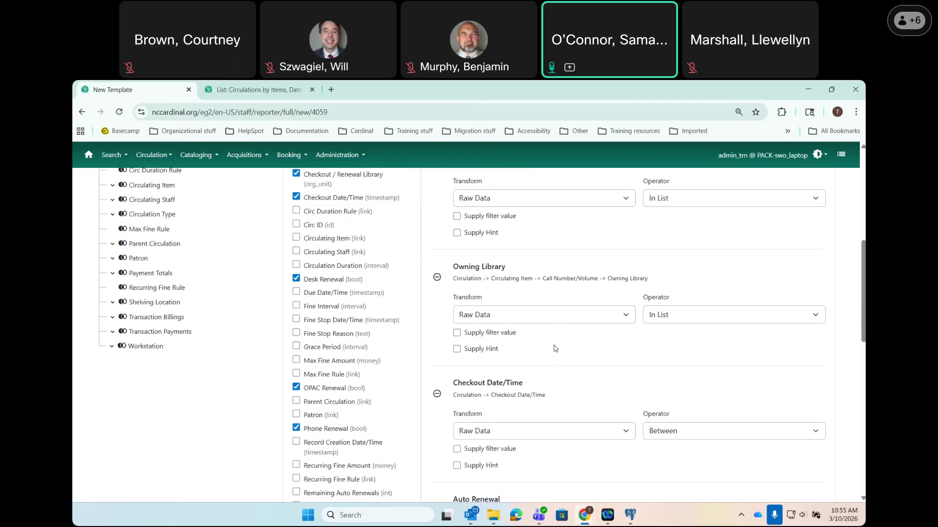
{"action": "scroll", "coordinate": [556, 349], "scroll_direction": "down", "scroll_amount": 1}
{"action": "scroll", "coordinate": [608, 352], "scroll_direction": "down", "scroll_amount": 2}
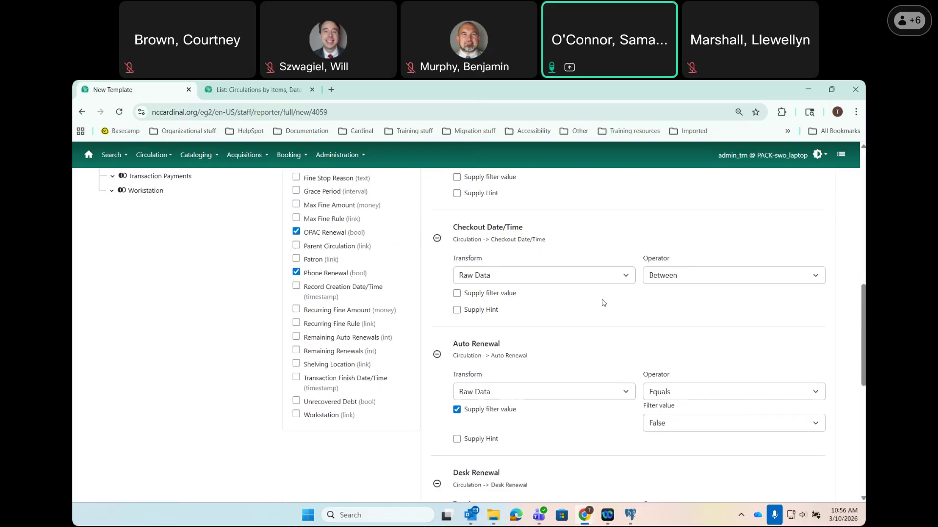
{"action": "scroll", "coordinate": [595, 293], "scroll_direction": "down", "scroll_amount": 4}
{"action": "scroll", "coordinate": [567, 263], "scroll_direction": "down", "scroll_amount": 3}
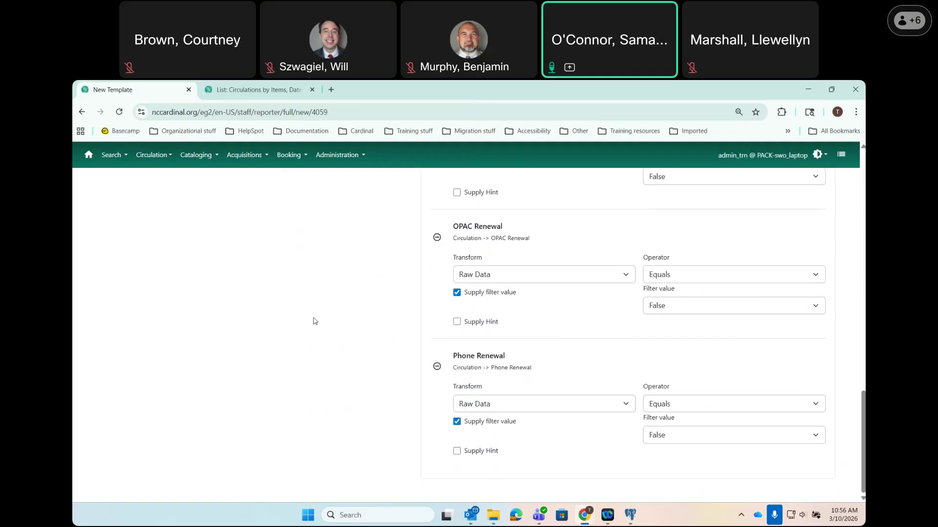
{"action": "scroll", "coordinate": [315, 321], "scroll_direction": "up", "scroll_amount": 10}
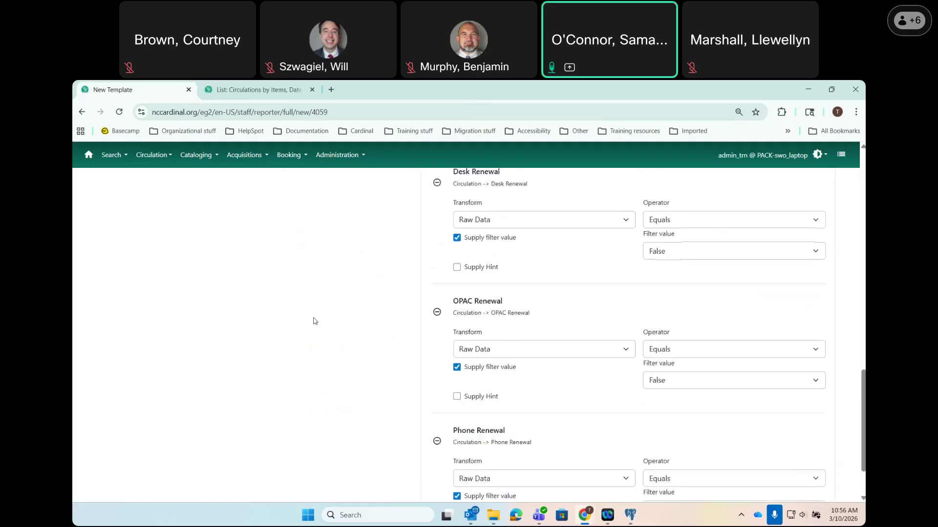
{"action": "scroll", "coordinate": [311, 319], "scroll_direction": "up", "scroll_amount": 4}
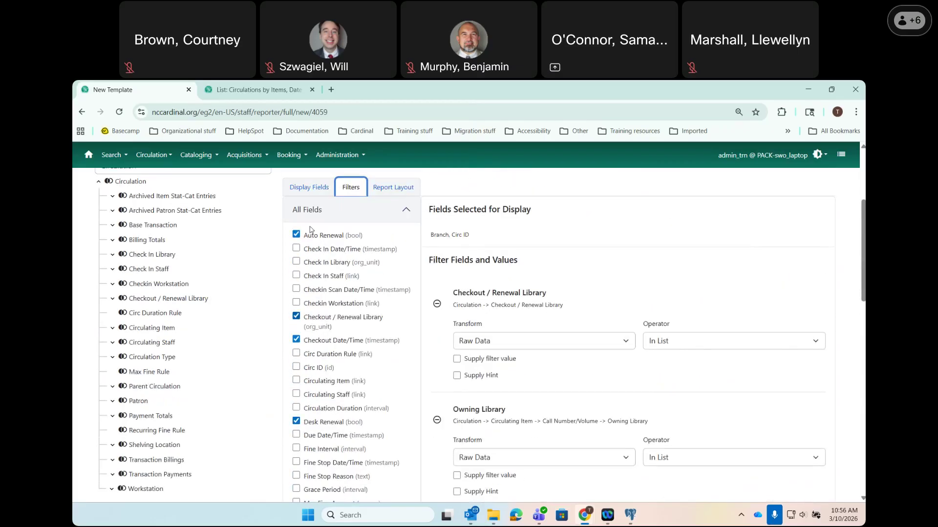
- Recheck the Branch and Circ ID display fields, then the library, checkout date and renewal filters
{"action": "left_click", "coordinate": [309, 187]}
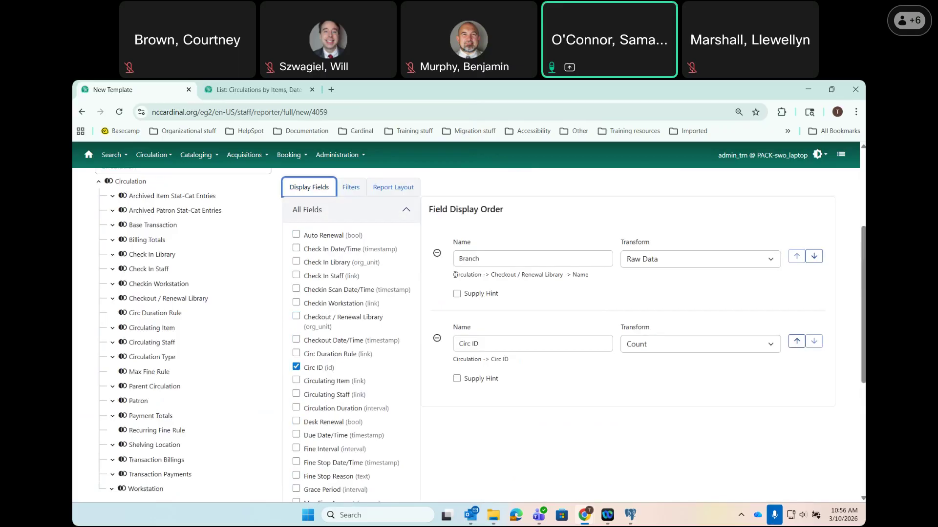
{"action": "left_click_drag", "start_coordinate": [454, 275], "coordinate": [590, 277]}
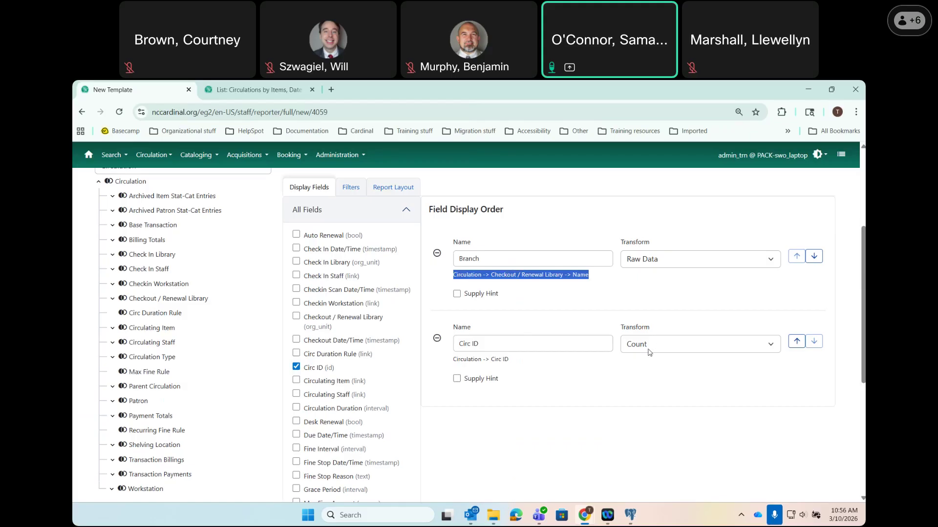
{"action": "left_click", "coordinate": [350, 187]}
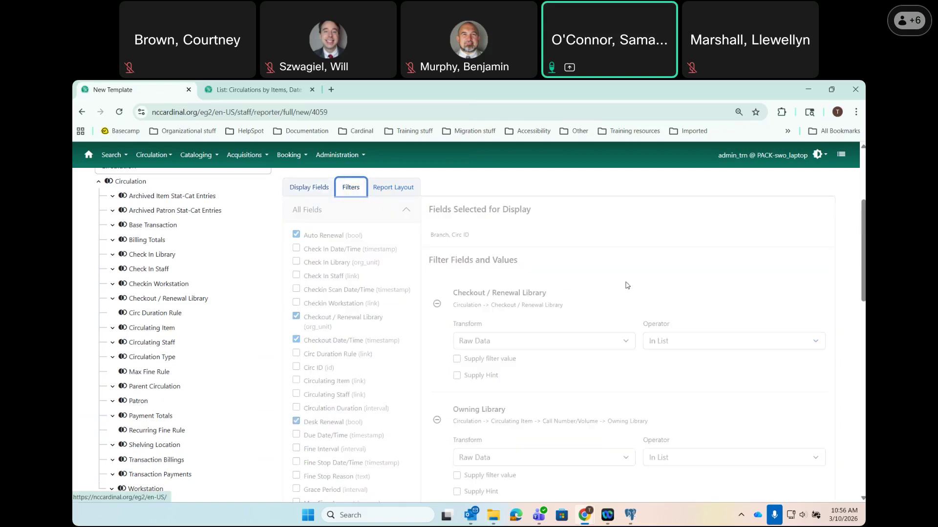
{"action": "scroll", "coordinate": [587, 270], "scroll_direction": "down", "scroll_amount": 1}
{"action": "scroll", "coordinate": [587, 270], "scroll_direction": "down", "scroll_amount": 1}
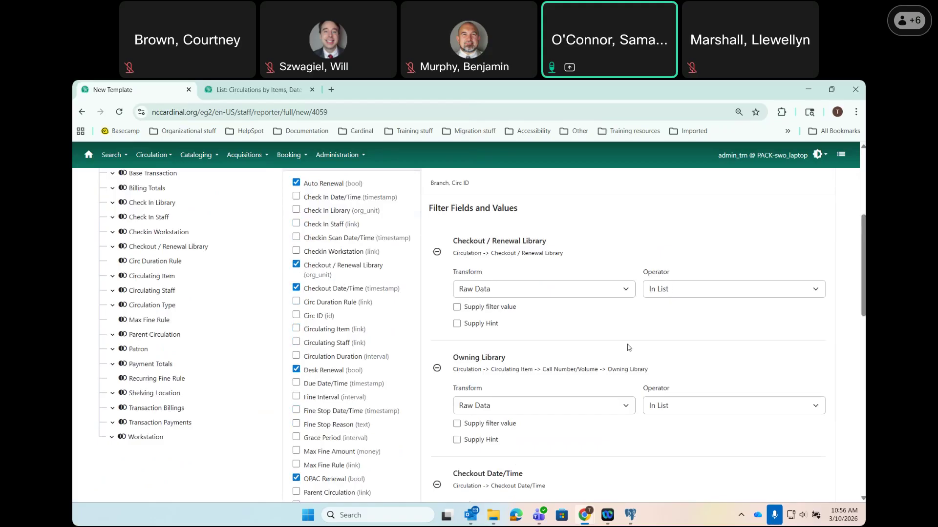
{"action": "scroll", "coordinate": [521, 268], "scroll_direction": "down", "scroll_amount": 3}
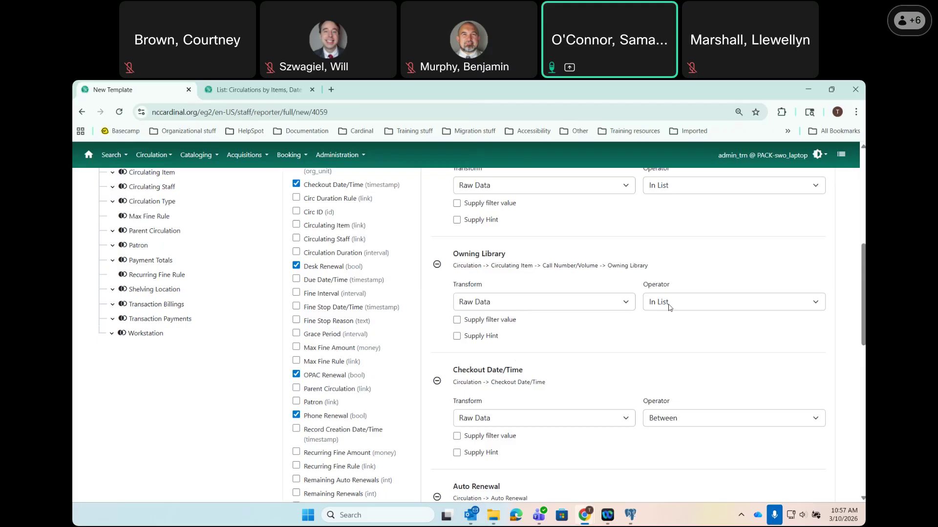
{"action": "scroll", "coordinate": [669, 306], "scroll_direction": "down", "scroll_amount": 2}
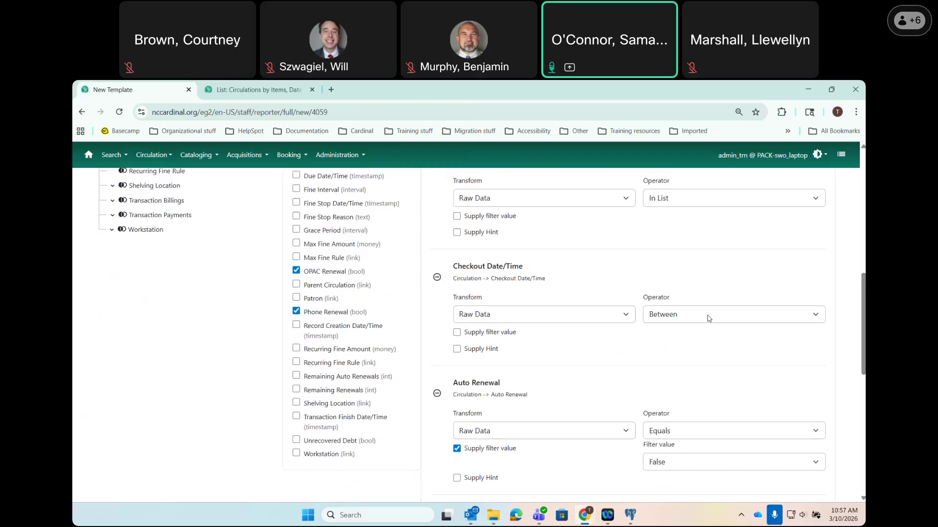
{"action": "scroll", "coordinate": [693, 319], "scroll_direction": "down", "scroll_amount": 3}
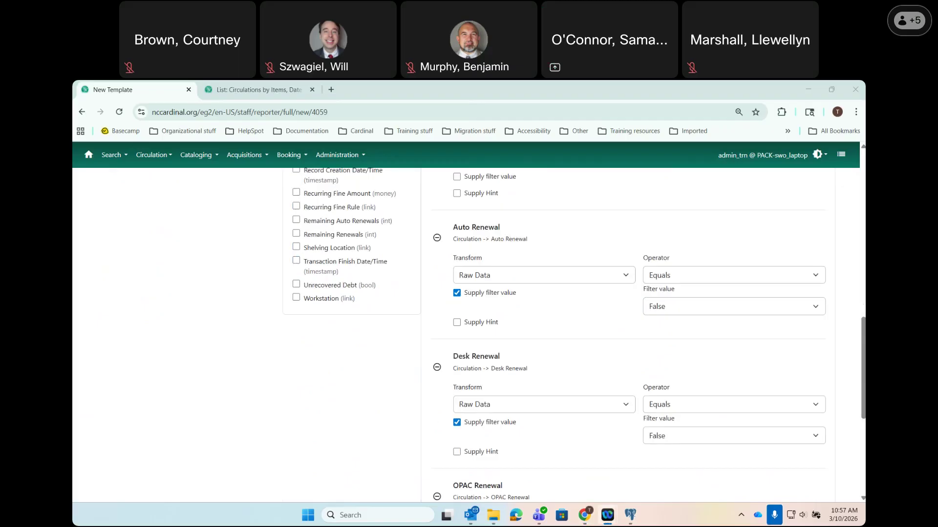
{"action": "scroll", "coordinate": [509, 346], "scroll_direction": "down", "scroll_amount": 2}
- Save the template and start a new report from Count: Circulations by Library Branch 1.1 in the Training templates folder
{"action": "scroll", "coordinate": [509, 349], "scroll_direction": "up", "scroll_amount": 10}
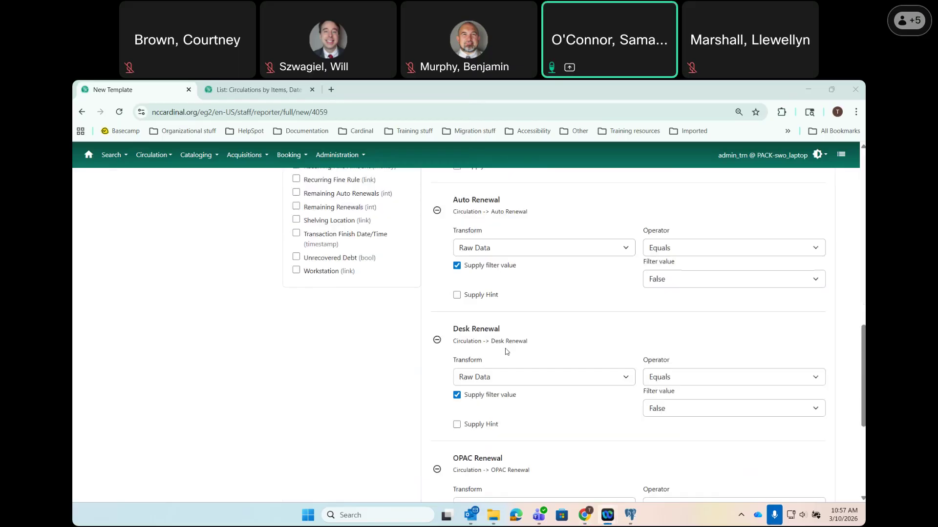
{"action": "left_click", "coordinate": [104, 287]}
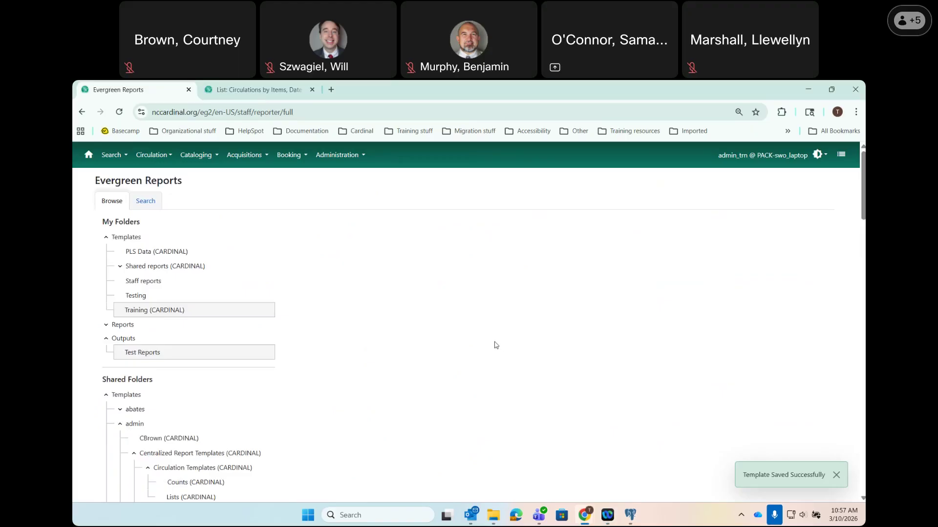
{"action": "left_click", "coordinate": [136, 311]}
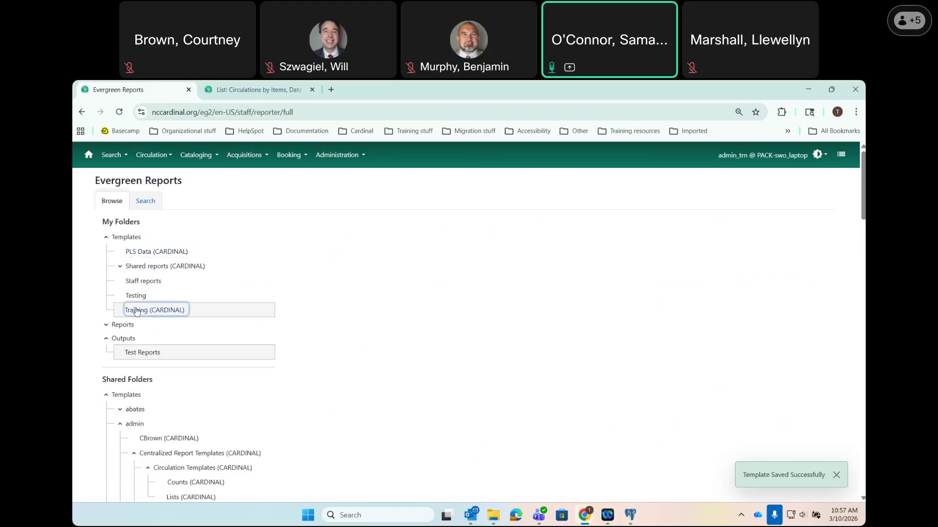
{"action": "left_click", "coordinate": [765, 268]}
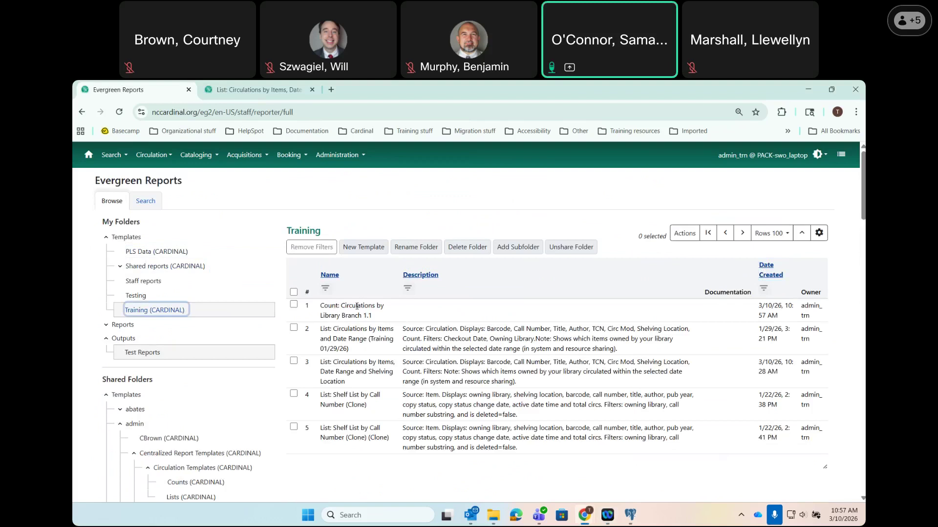
{"action": "double_click", "coordinate": [356, 306]}
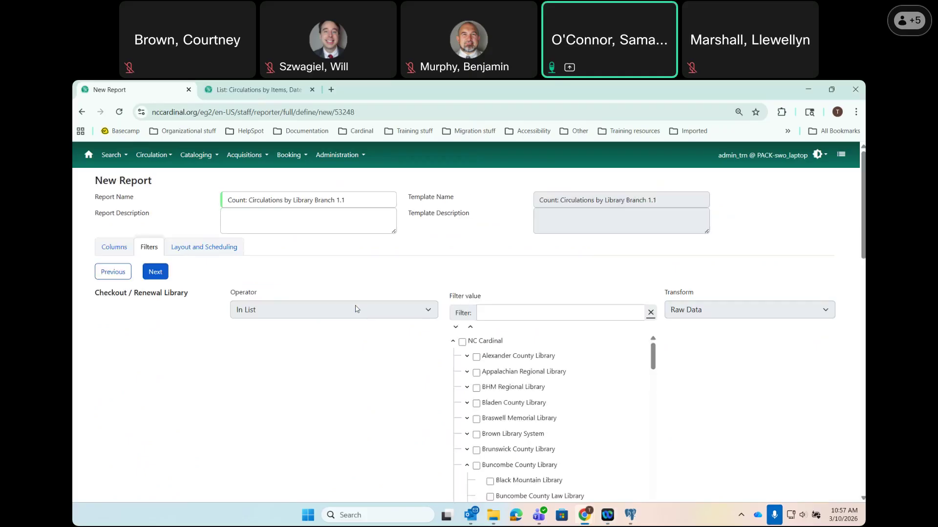
- Select Pack Memorial Library under Buncombe County Library as the report's Checkout / Renewal Library filter value
{"action": "scroll", "coordinate": [410, 363], "scroll_direction": "down", "scroll_amount": 1}
{"action": "scroll", "coordinate": [409, 363], "scroll_direction": "down", "scroll_amount": 2}
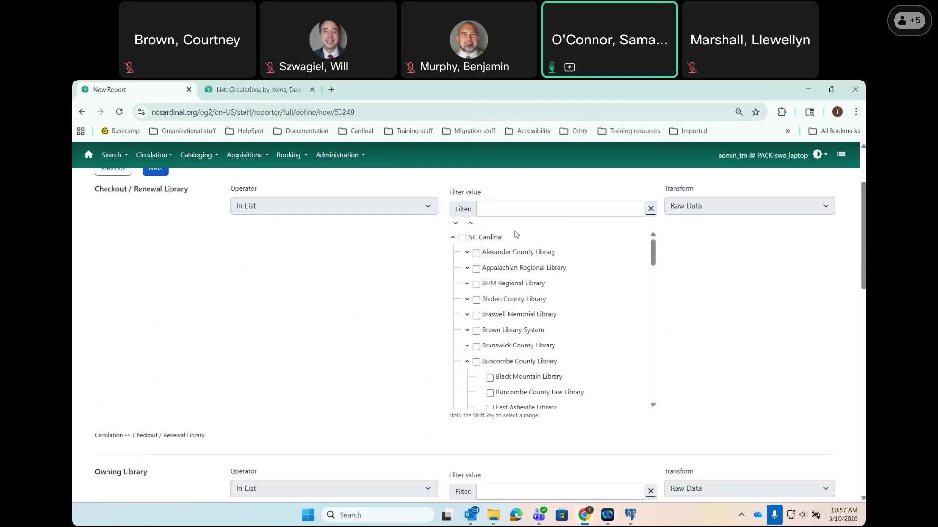
{"action": "scroll", "coordinate": [519, 321], "scroll_direction": "down", "scroll_amount": 5}
{"action": "left_click", "coordinate": [490, 295]}
{"action": "scroll", "coordinate": [349, 326], "scroll_direction": "down", "scroll_amount": 2}
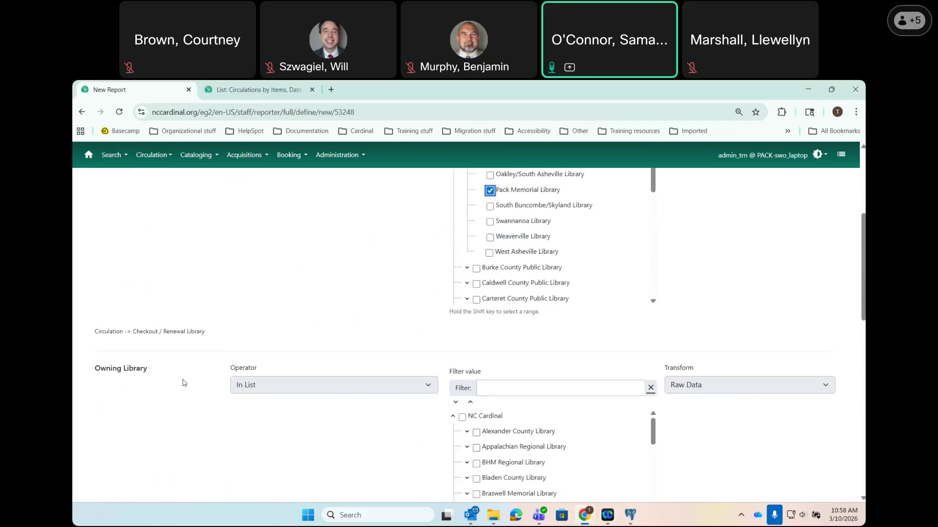
- Select Pack Memorial Library under Buncombe County Library as the Owning Library filter value and check it against the Checkout / Renewal Library selection
{"action": "scroll", "coordinate": [342, 381], "scroll_direction": "down", "scroll_amount": 2}
{"action": "scroll", "coordinate": [568, 372], "scroll_direction": "down", "scroll_amount": 5}
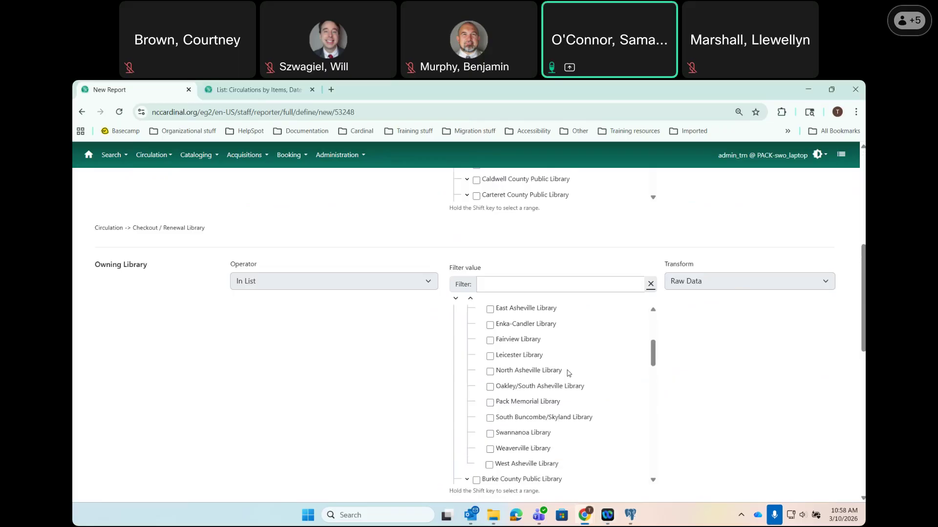
{"action": "left_click", "coordinate": [490, 370]}
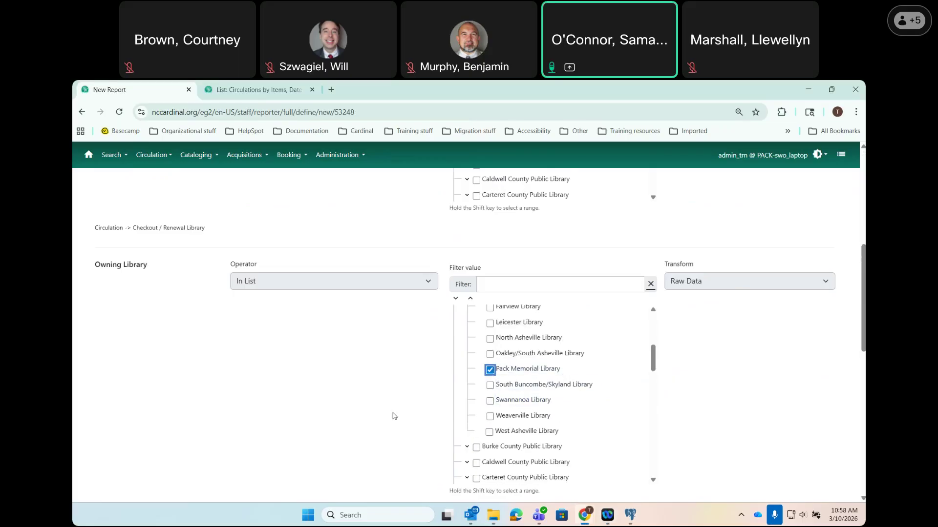
{"action": "scroll", "coordinate": [577, 401], "scroll_direction": "up", "scroll_amount": 1}
{"action": "scroll", "coordinate": [576, 400], "scroll_direction": "up", "scroll_amount": 1}
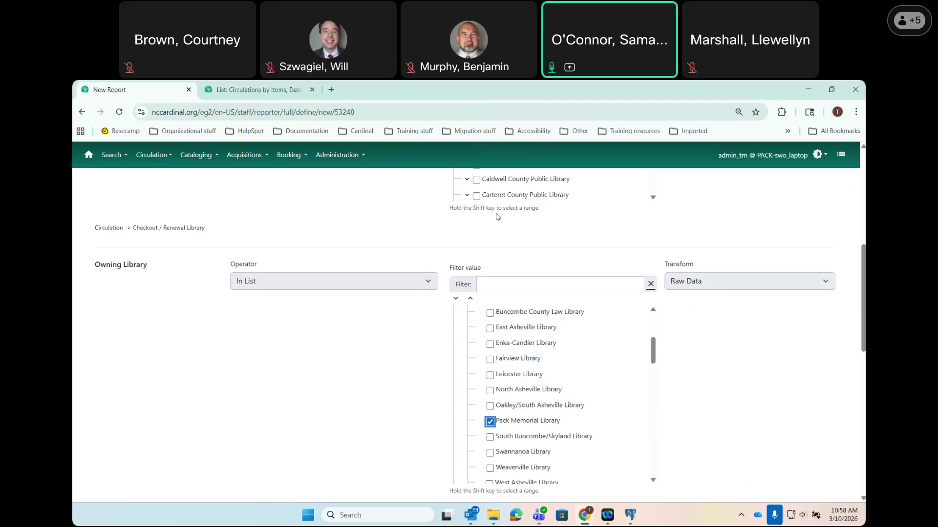
{"action": "scroll", "coordinate": [502, 377], "scroll_direction": "up", "scroll_amount": 2}
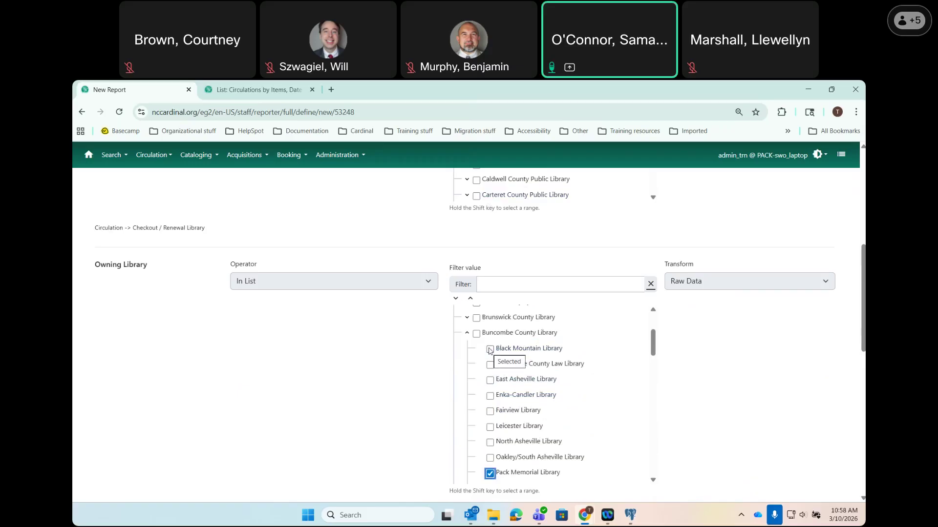
{"action": "scroll", "coordinate": [356, 259], "scroll_direction": "up", "scroll_amount": 4}
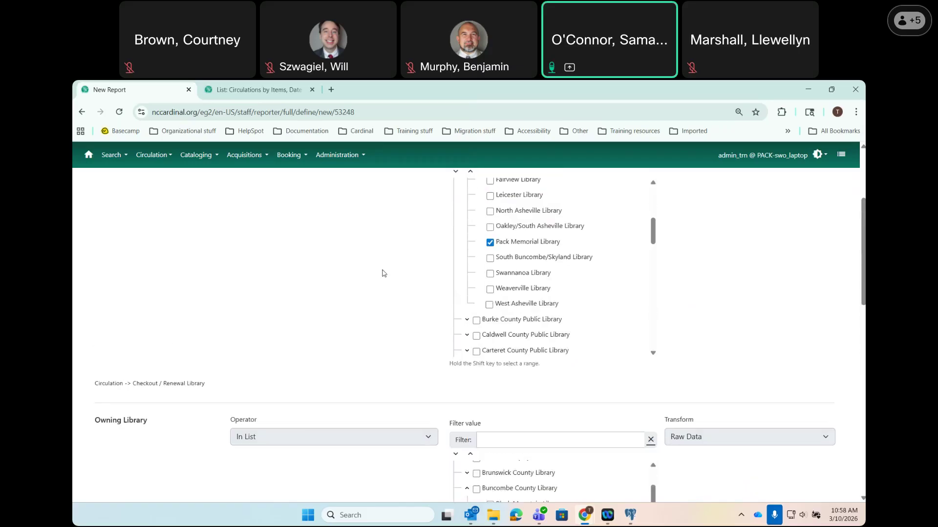
{"action": "scroll", "coordinate": [383, 273], "scroll_direction": "down", "scroll_amount": 4}
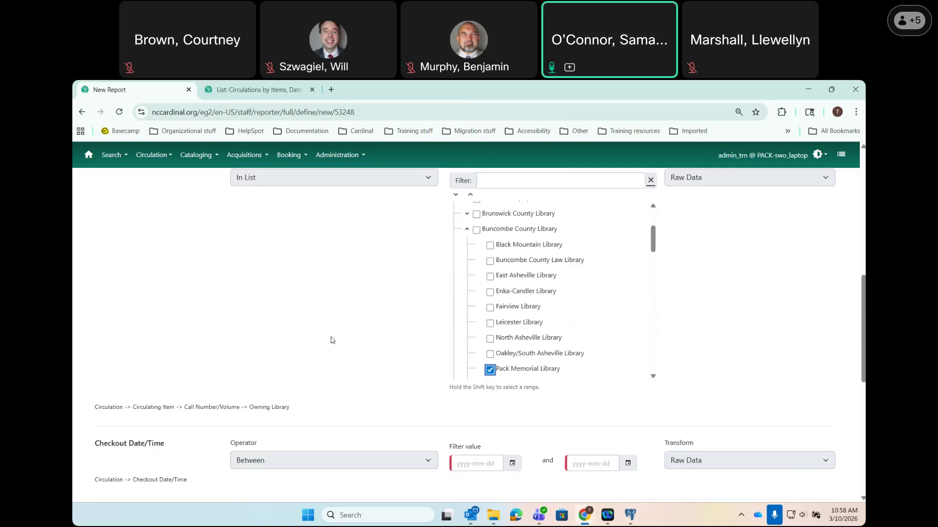
- Set the Checkout Date/Time filter to a range between 2026-01-01 and 2026-03-10
{"action": "scroll", "coordinate": [330, 340], "scroll_direction": "down", "scroll_amount": 2}
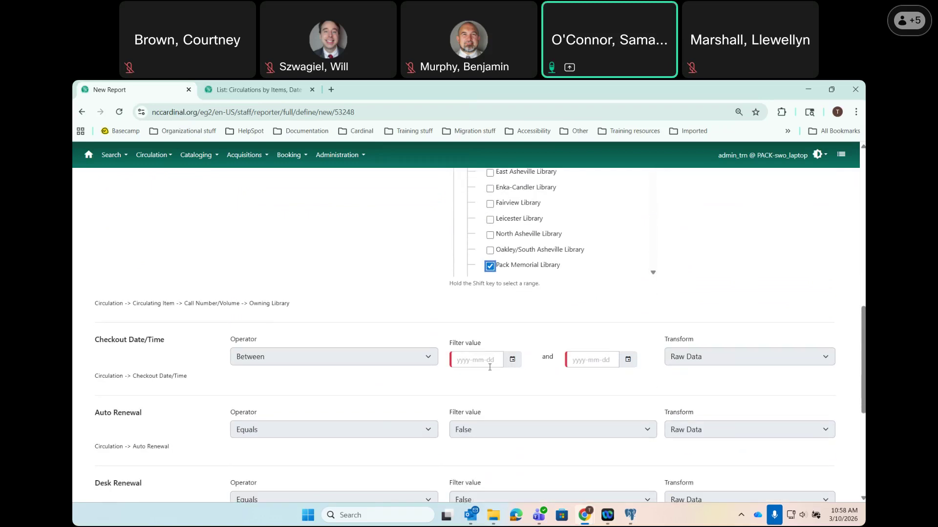
{"action": "left_click", "coordinate": [512, 360]}
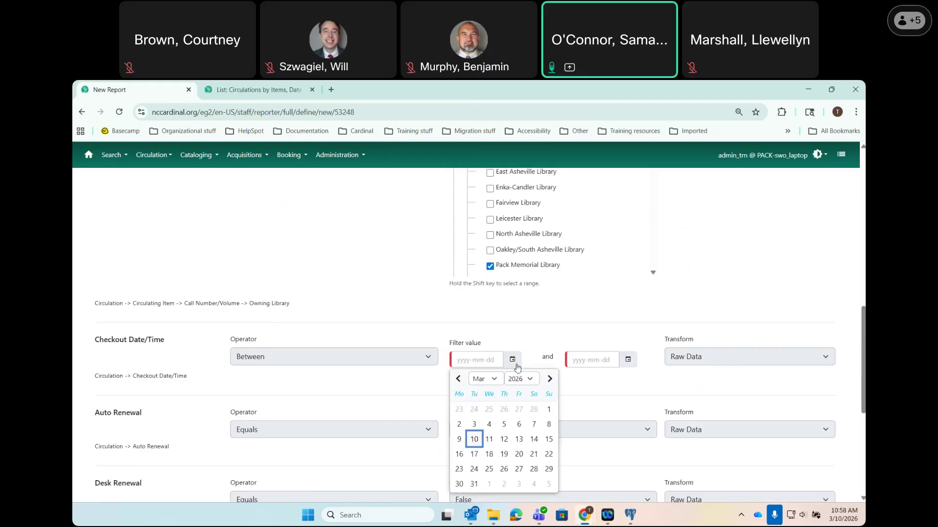
{"action": "left_click", "coordinate": [497, 380]}
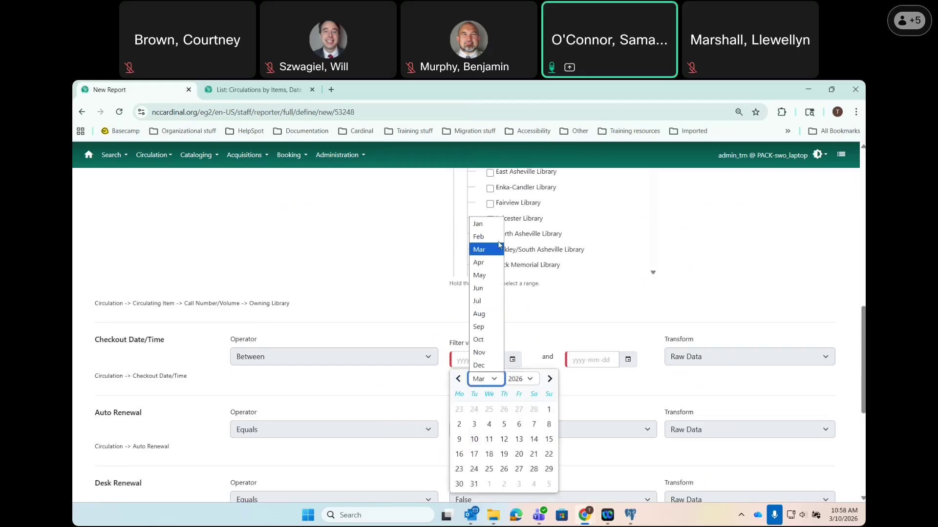
{"action": "left_click", "coordinate": [479, 224]}
{"action": "left_click", "coordinate": [503, 409]}
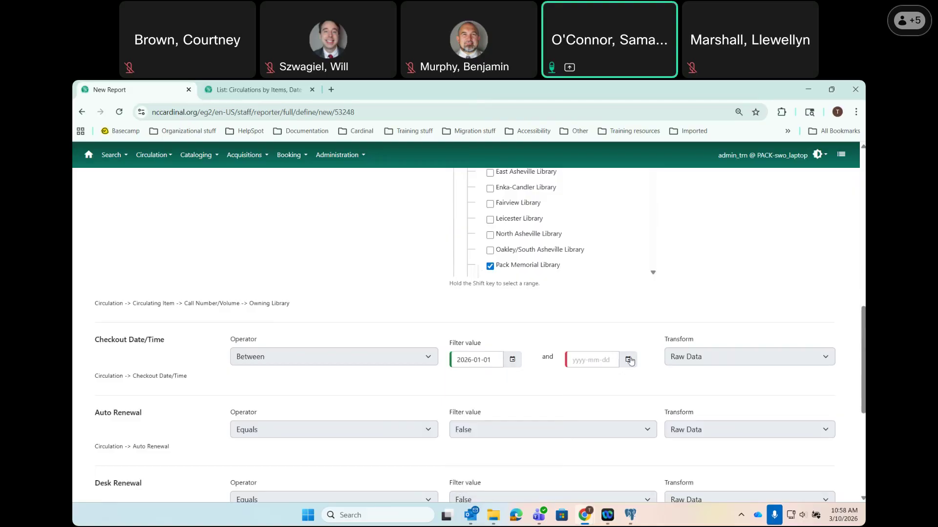
{"action": "left_click", "coordinate": [628, 359]}
{"action": "left_click", "coordinate": [590, 440]}
- Proceed to the layout and scheduling settings and choose Test reports as the report folder and Test Reports as the output folder
{"action": "scroll", "coordinate": [583, 399], "scroll_direction": "down", "scroll_amount": 4}
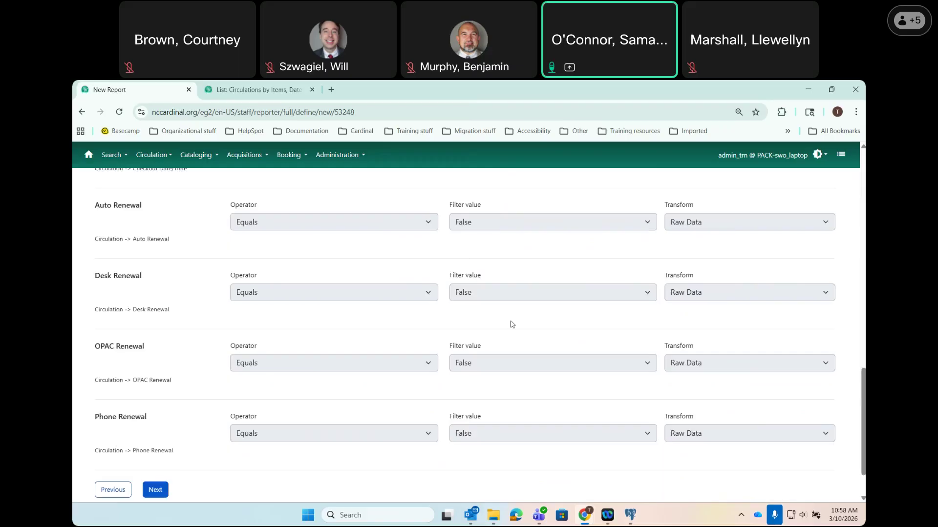
{"action": "left_click", "coordinate": [164, 493]}
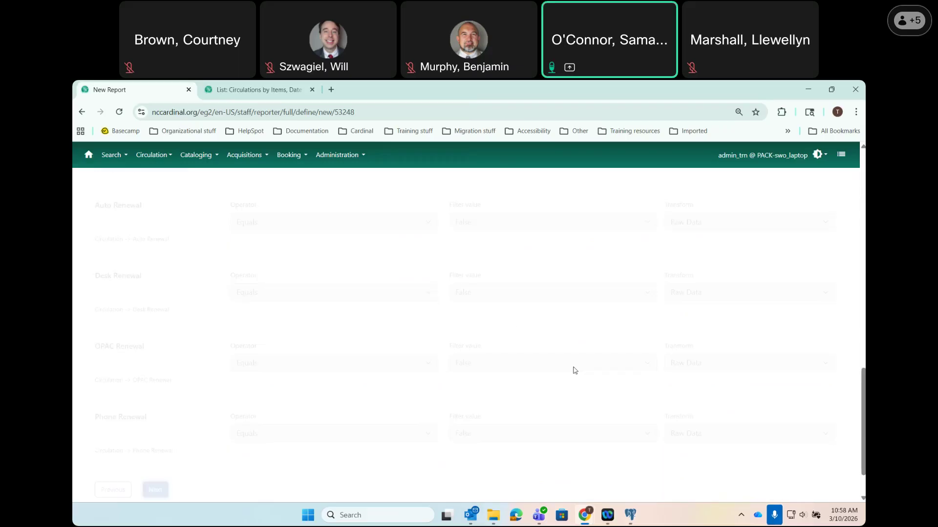
{"action": "scroll", "coordinate": [396, 349], "scroll_direction": "up", "scroll_amount": 4}
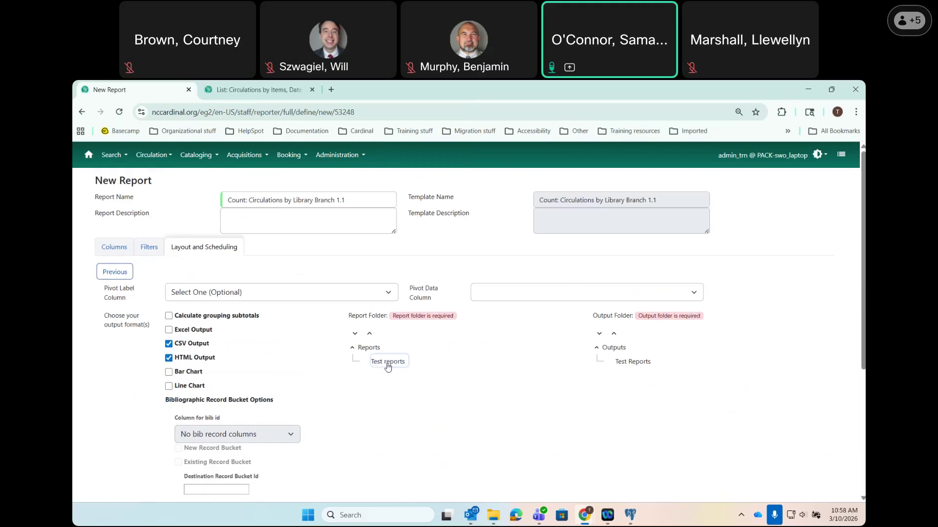
{"action": "left_click", "coordinate": [389, 362]}
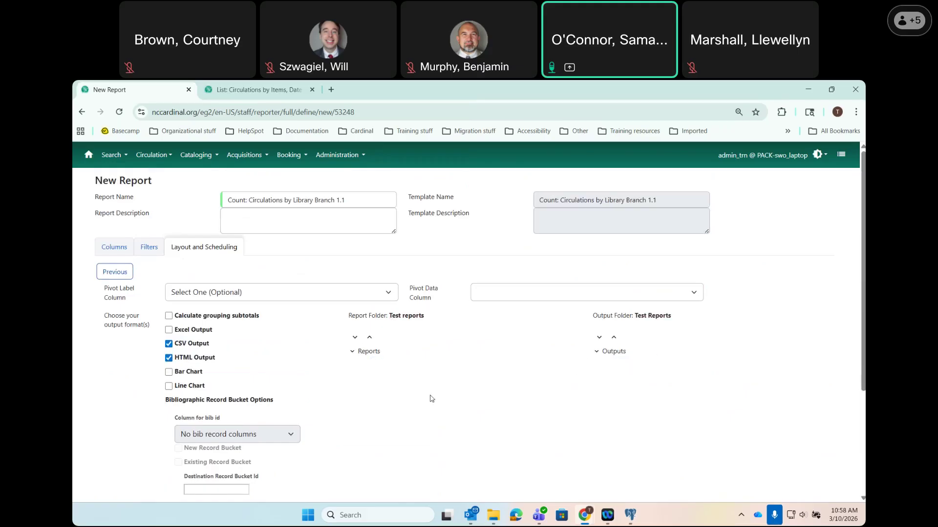
- Replace CSV with Excel as an output format alongside HTML, and save and schedule the report to run now
{"action": "scroll", "coordinate": [429, 398], "scroll_direction": "down", "scroll_amount": 1}
{"action": "left_click", "coordinate": [169, 292]}
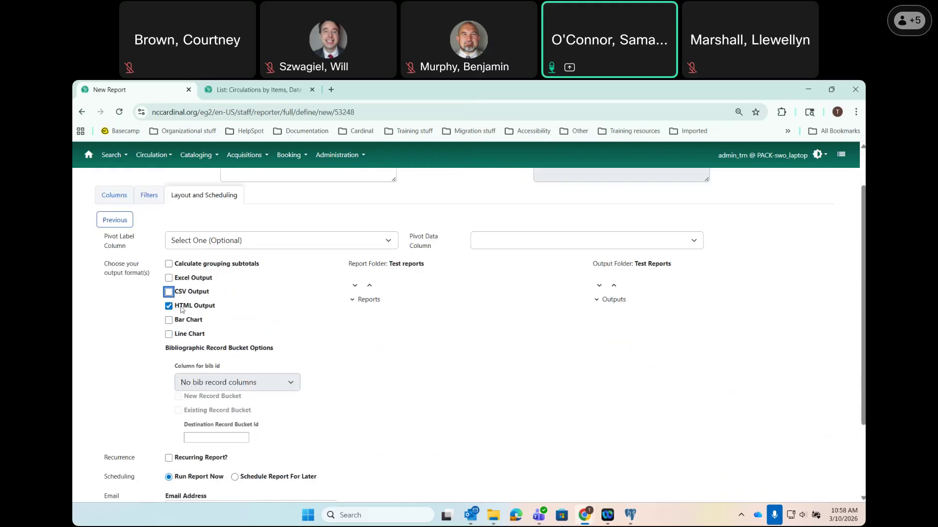
{"action": "left_click", "coordinate": [169, 278]}
{"action": "scroll", "coordinate": [379, 406], "scroll_direction": "down", "scroll_amount": 2}
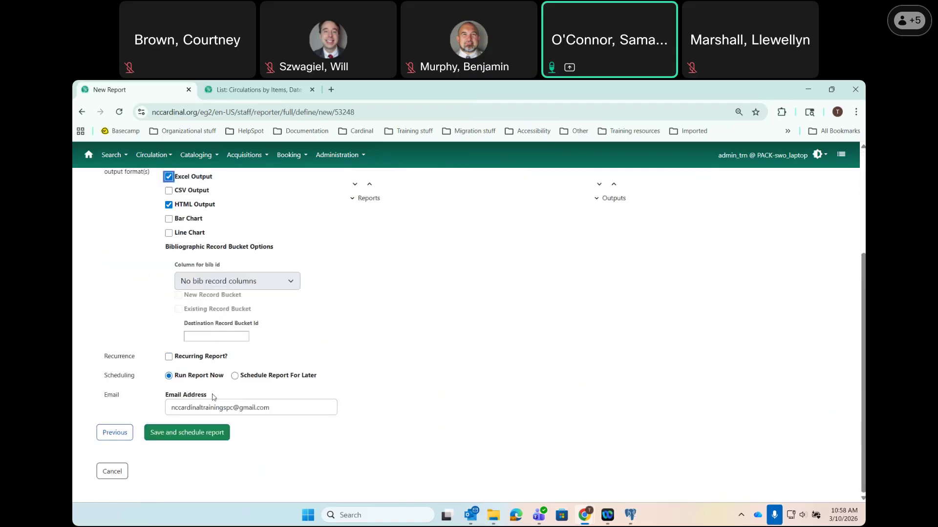
{"action": "left_click", "coordinate": [187, 436]}
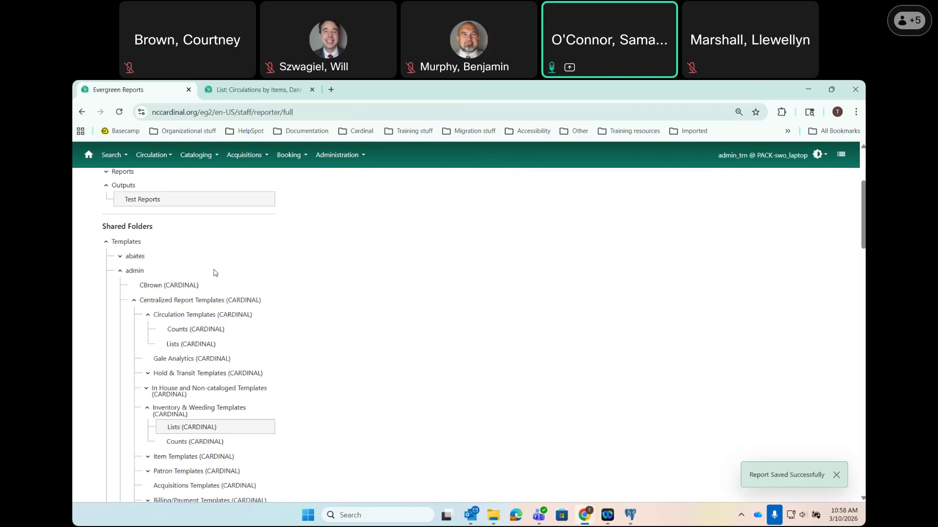
- Refresh the Test Reports output folder and open the HTML output of Count: Circulations by Library Branch 1.1
{"action": "scroll", "coordinate": [214, 272], "scroll_direction": "up", "scroll_amount": 1}
{"action": "left_click", "coordinate": [149, 251]}
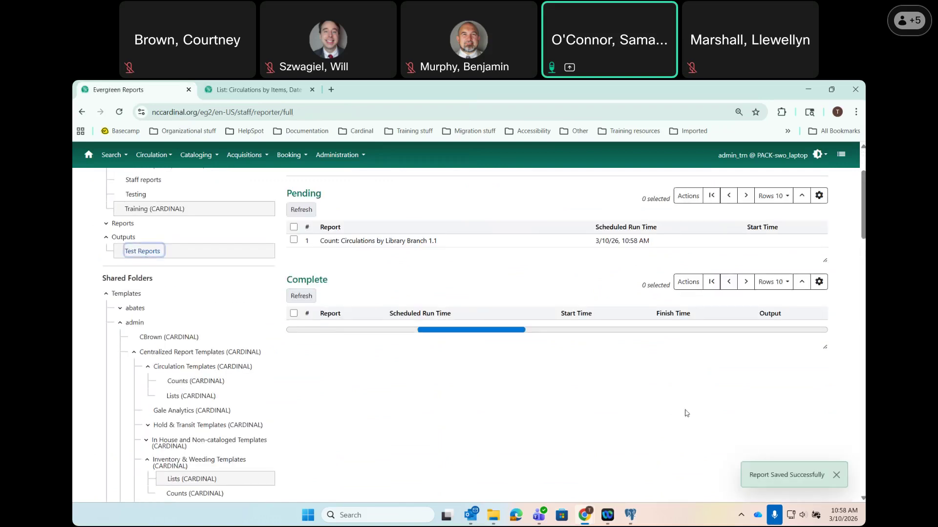
{"action": "scroll", "coordinate": [501, 396], "scroll_direction": "up", "scroll_amount": 2}
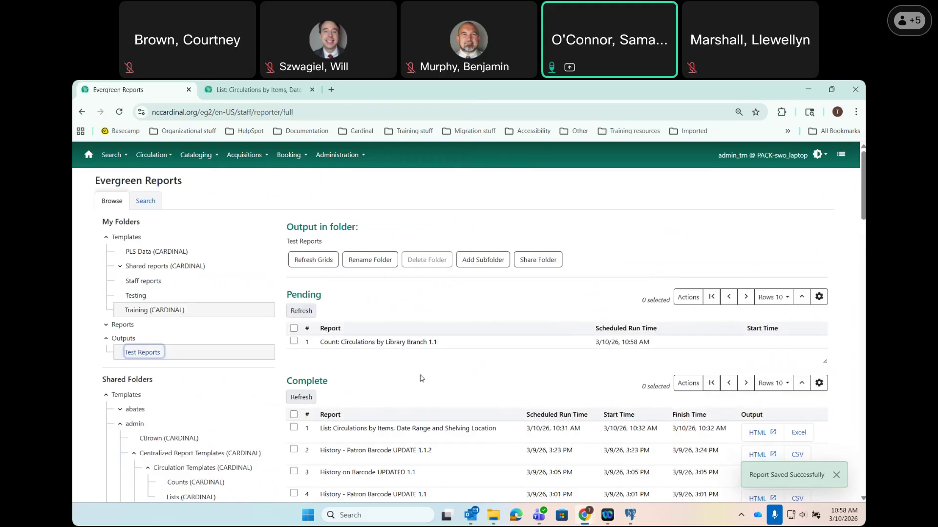
{"action": "left_click", "coordinate": [306, 262]}
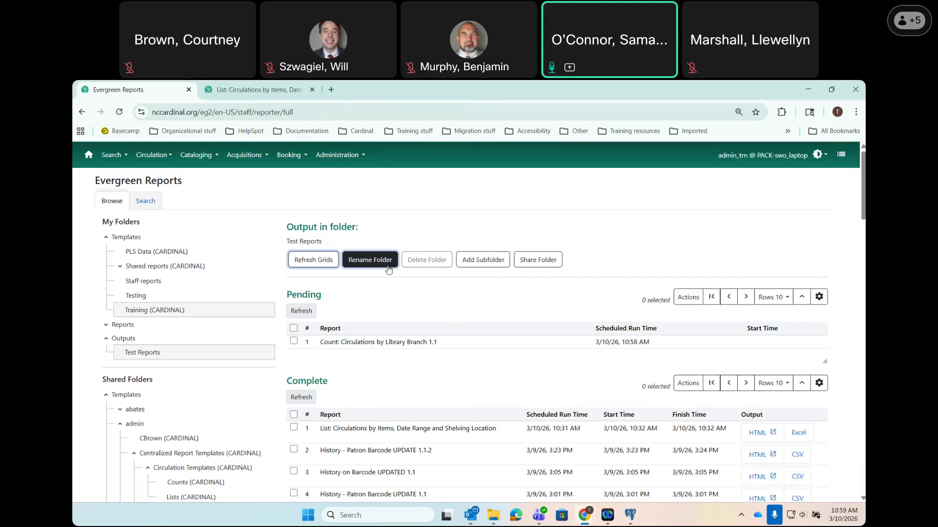
{"action": "left_click", "coordinate": [311, 264]}
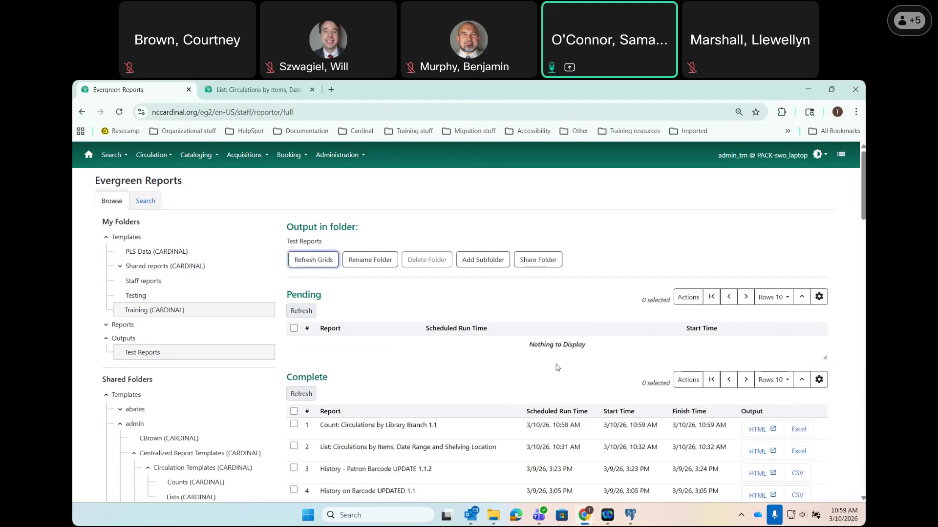
{"action": "scroll", "coordinate": [425, 328], "scroll_direction": "down", "scroll_amount": 2}
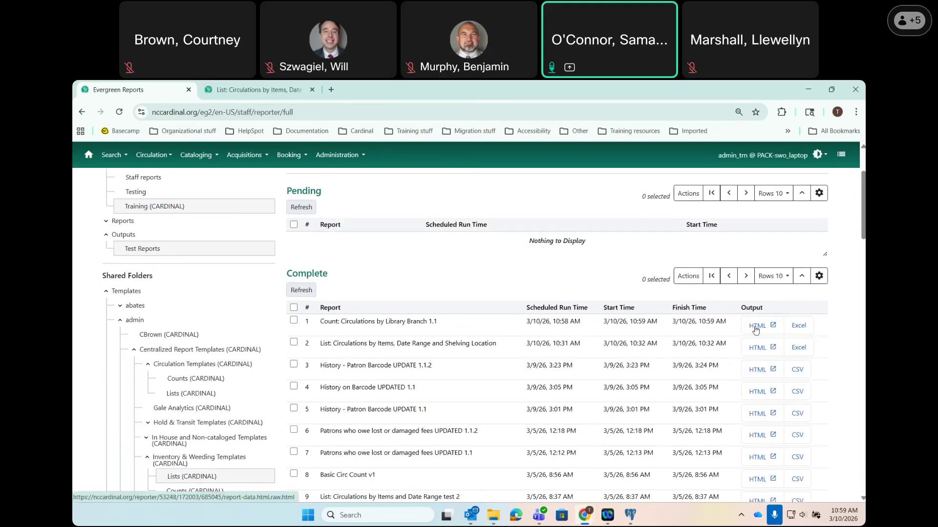
{"action": "left_click", "coordinate": [756, 326]}
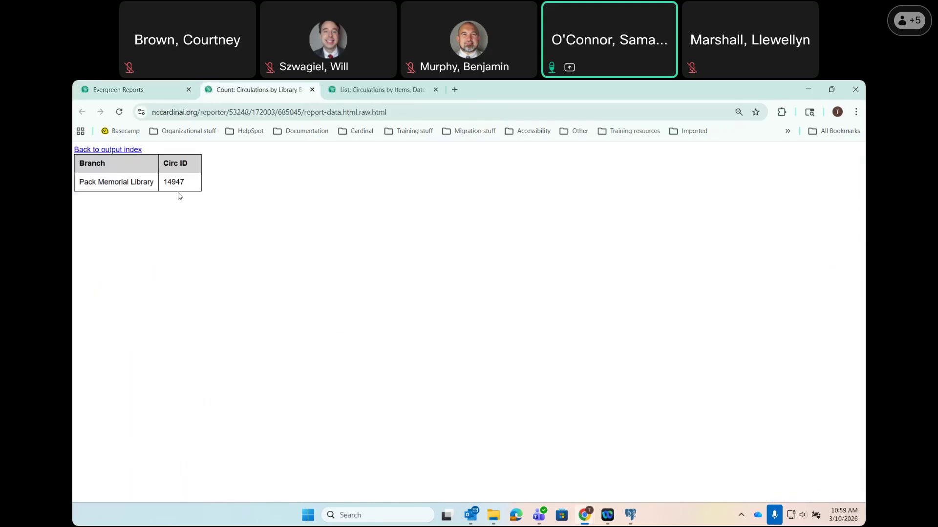